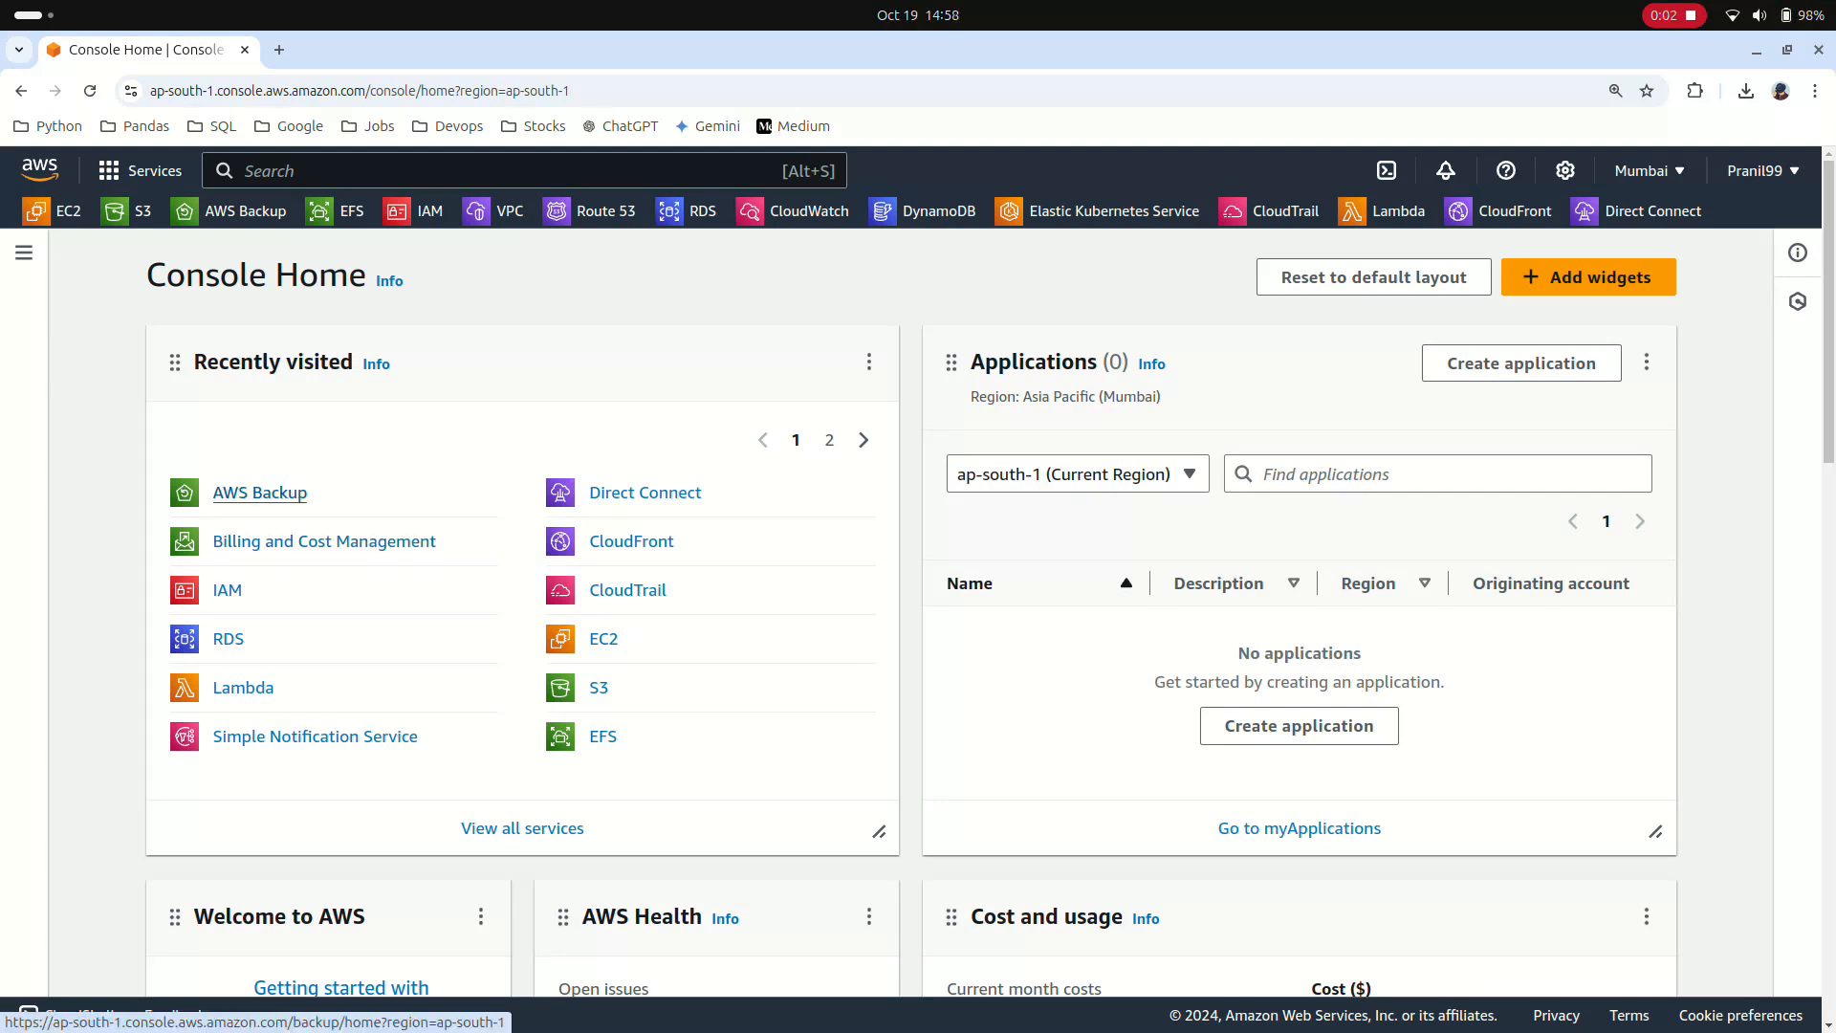
Open AWS Backup and look over its dashboard and the list of vaults owned by this account.
left_click(259, 493)
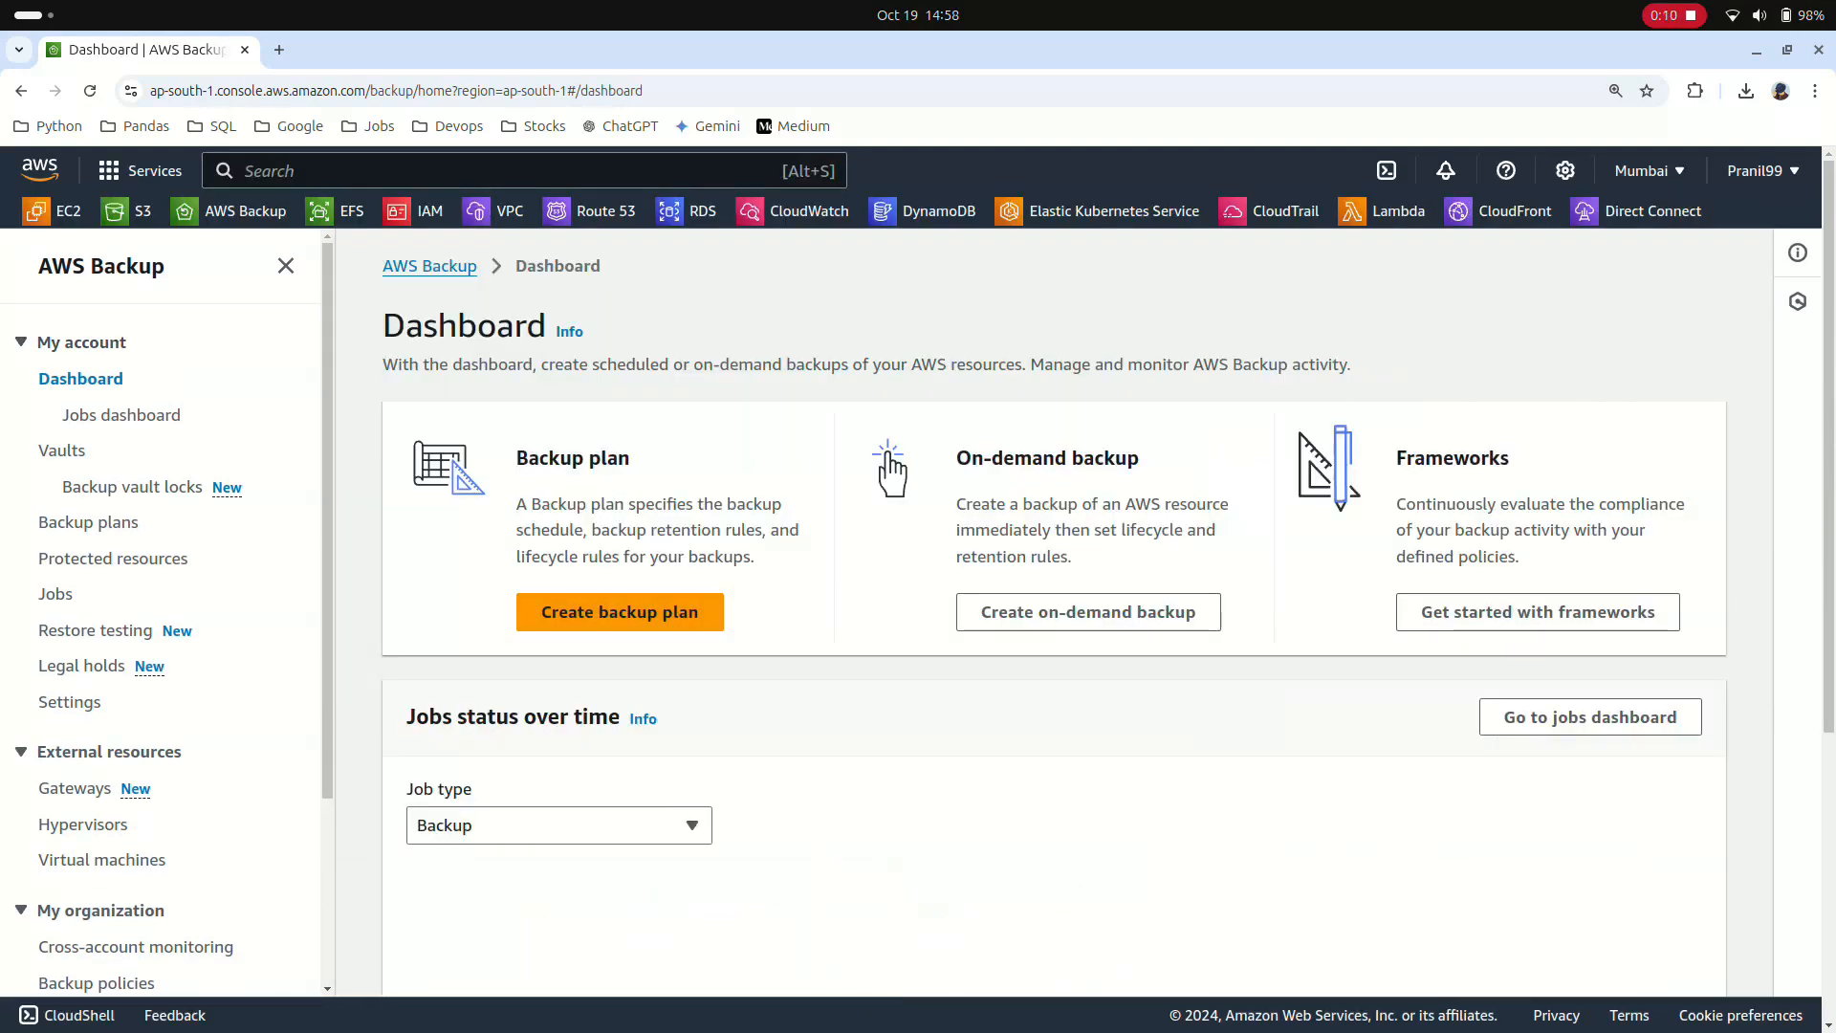
scroll(1054, 612, "down", 5)
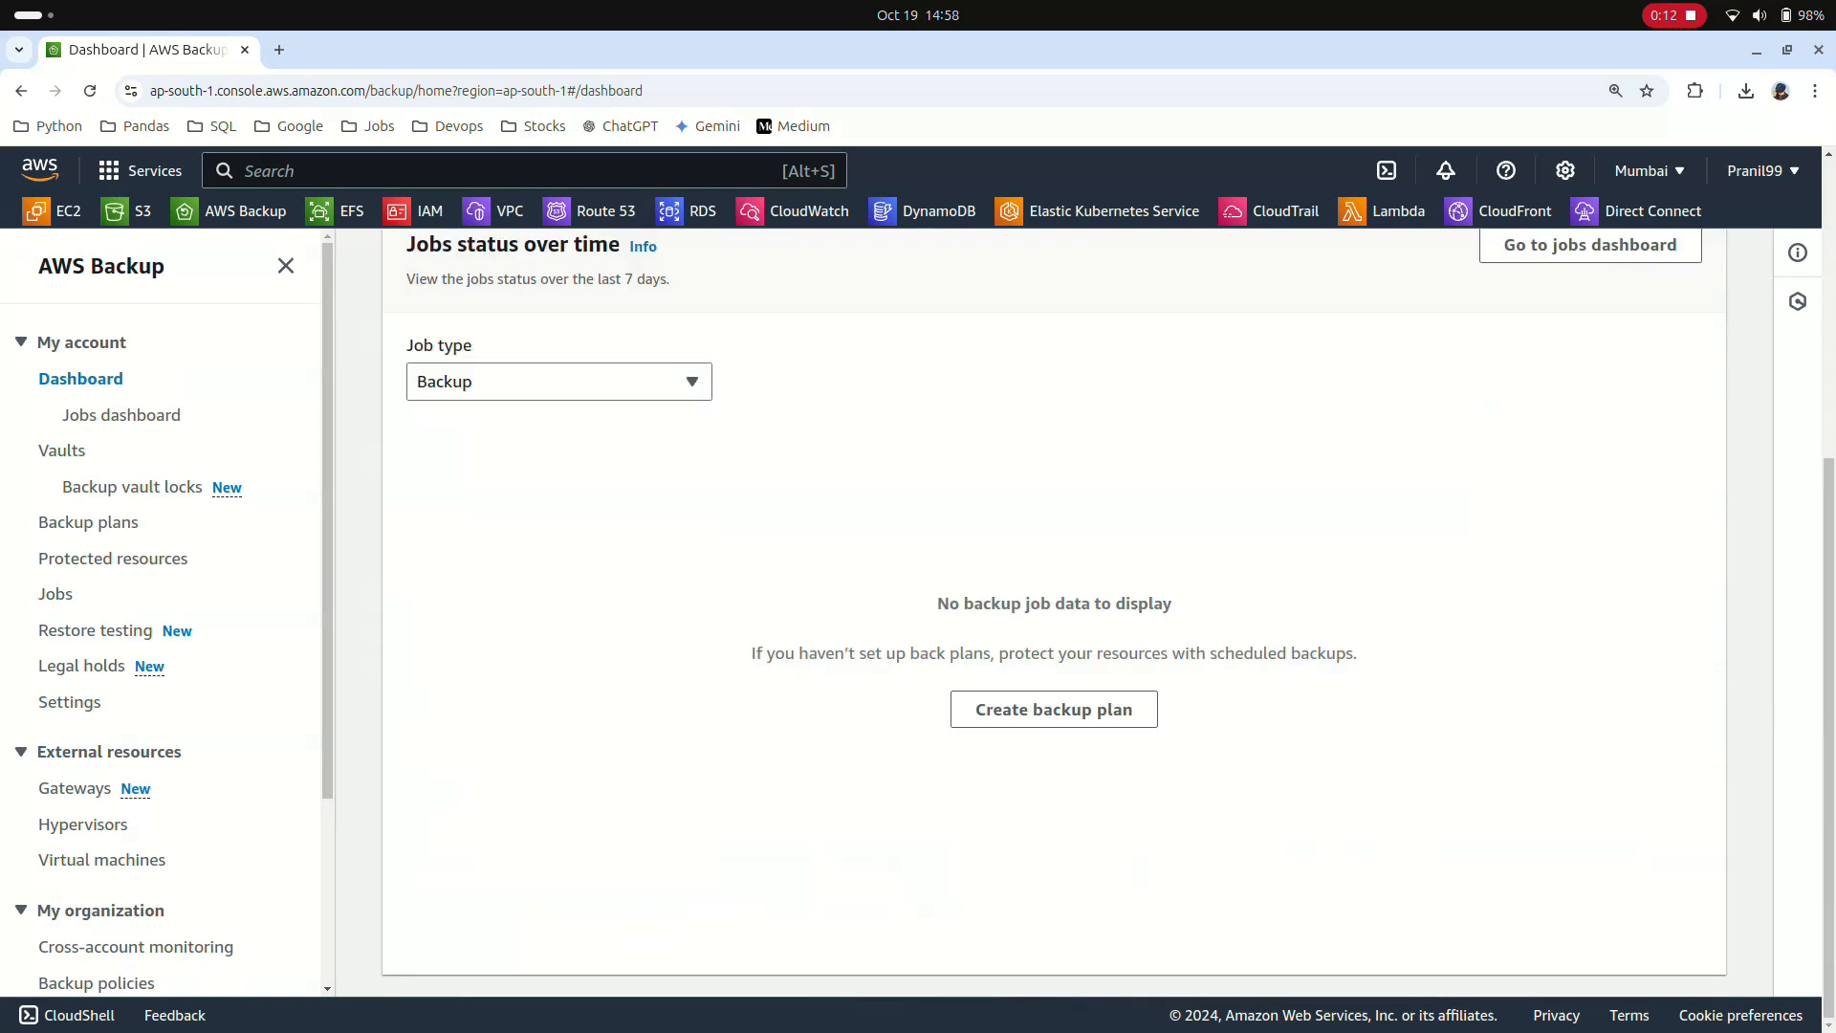
scroll(1054, 612, "up", 5)
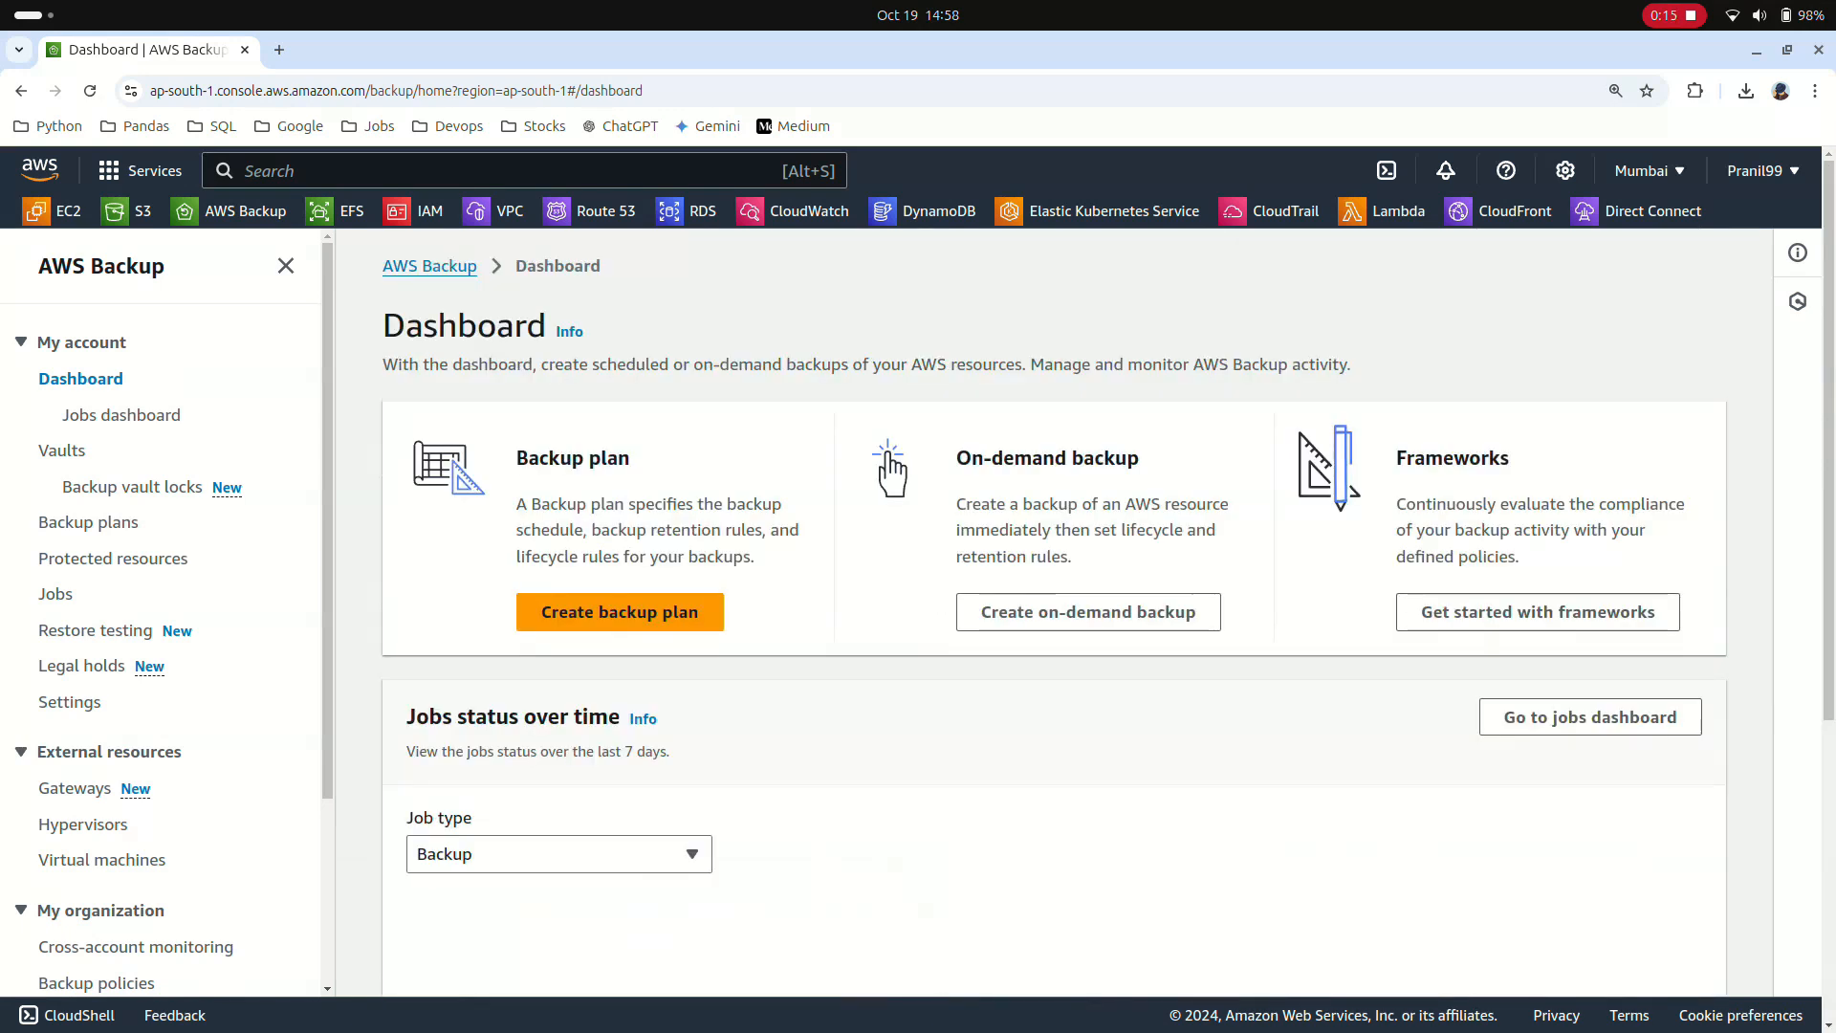
left_click(62, 449)
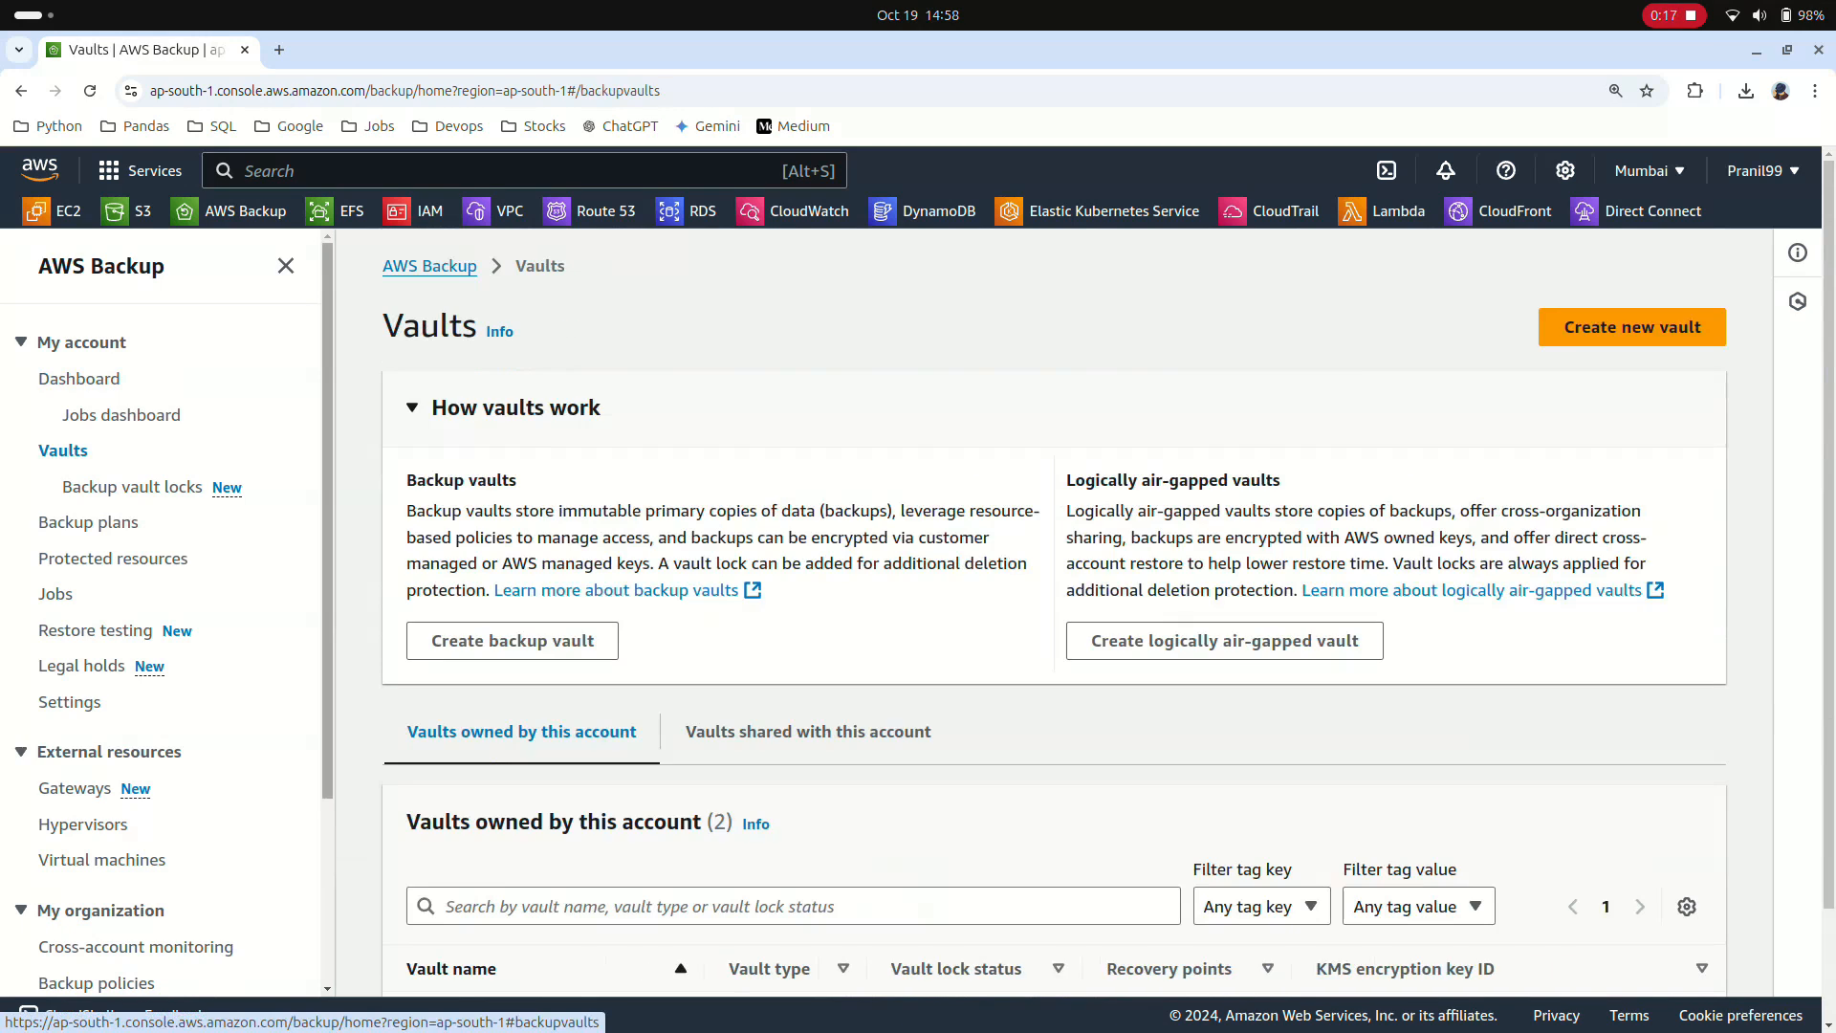
scroll(1054, 612, "down", 3)
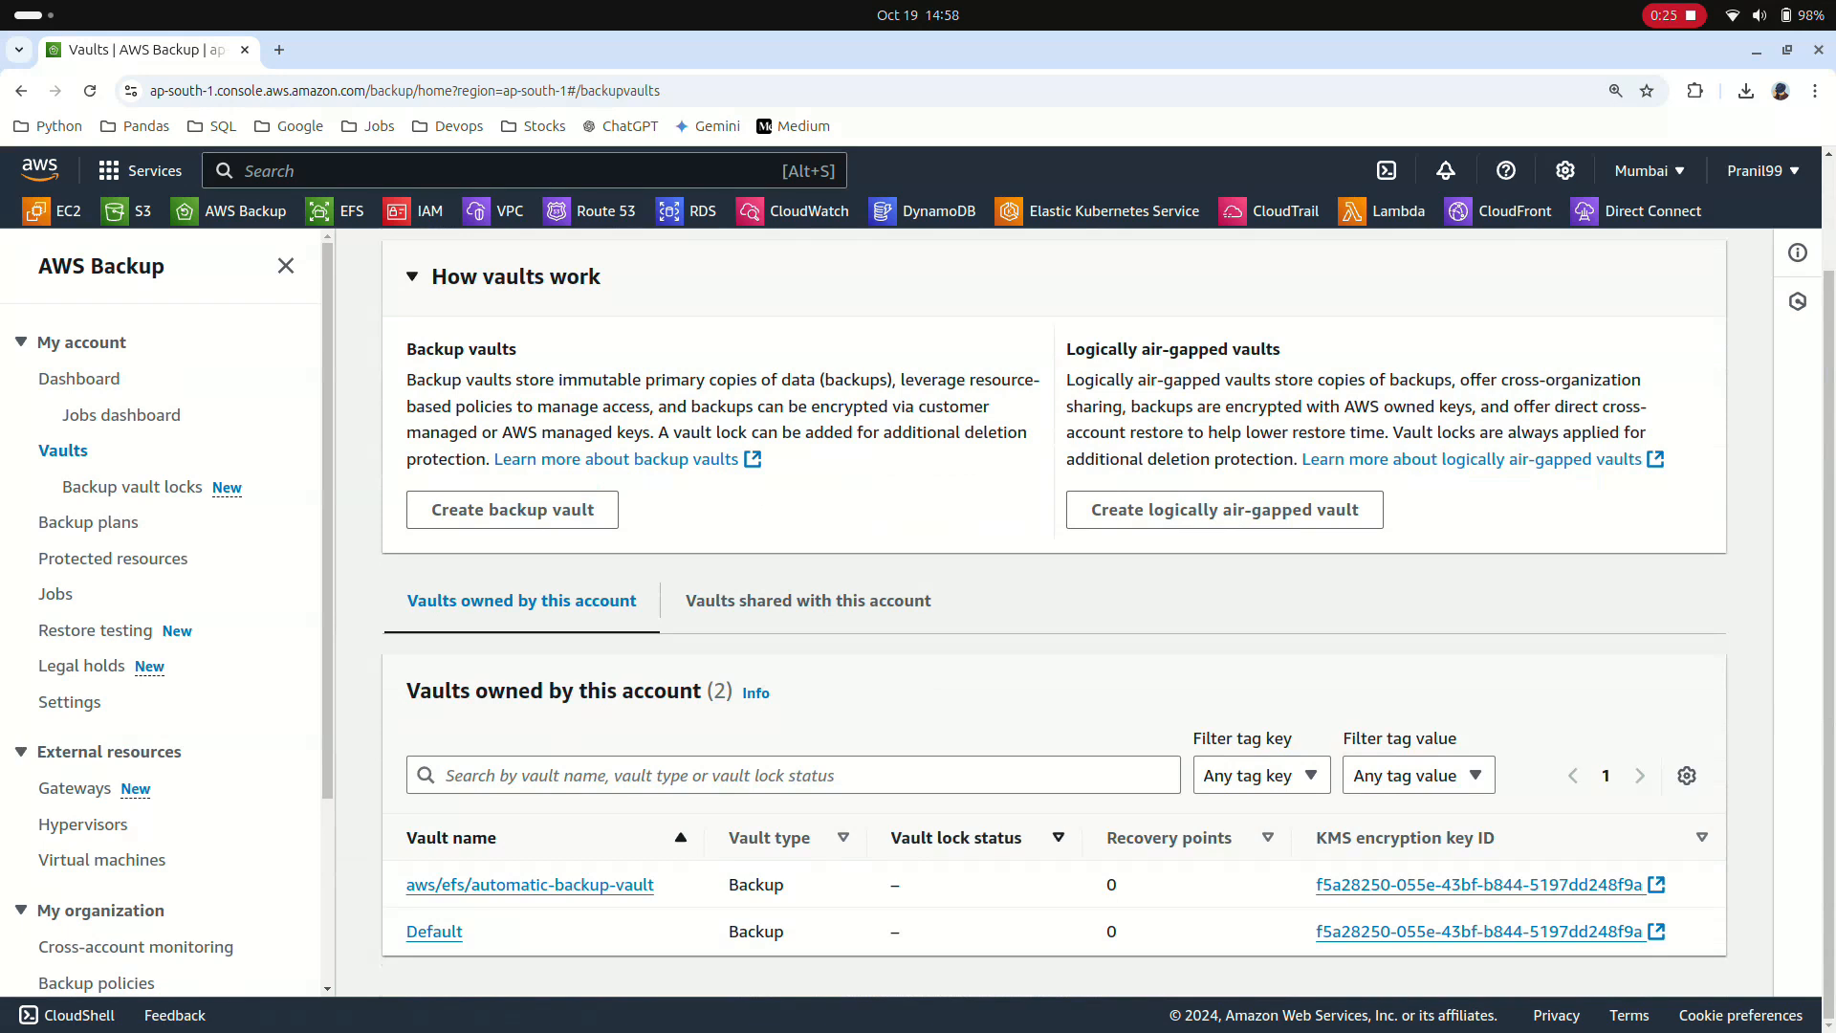
scroll(512, 636, "up", 3)
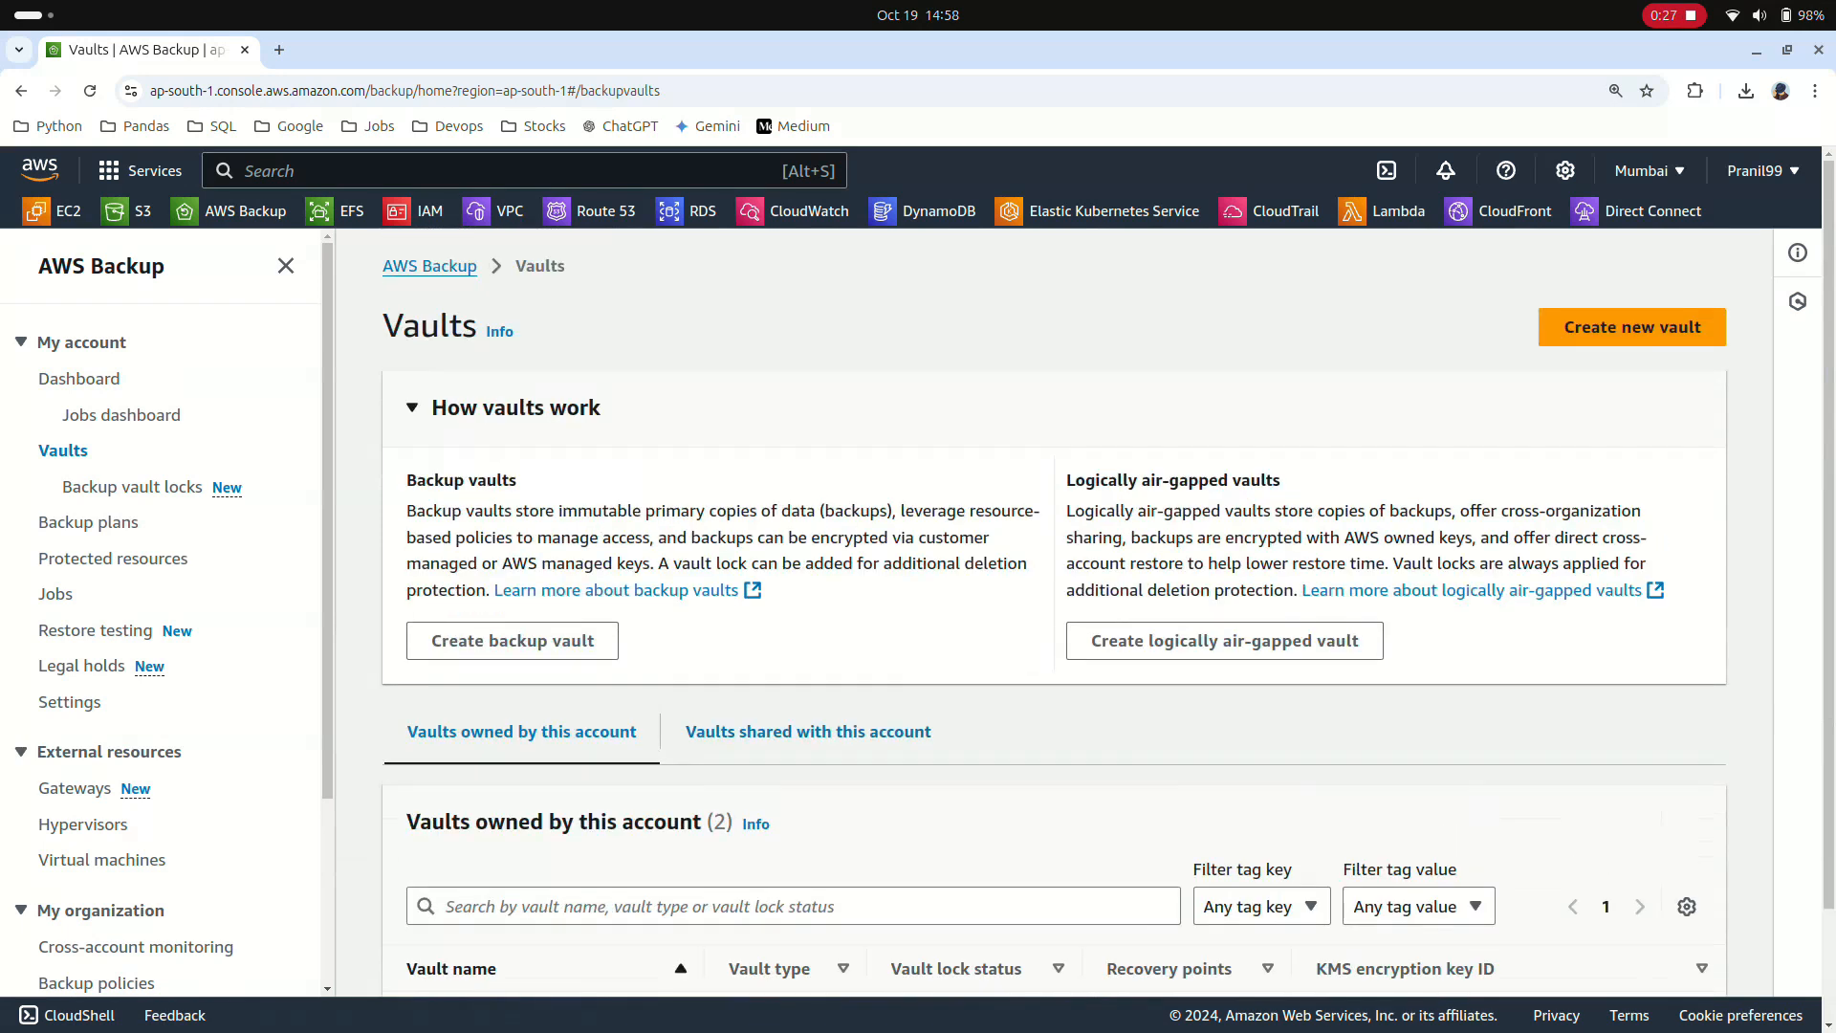
Create a backup vault named backupvault, encrypted with the (default) aws/backup key.
left_click(512, 636)
scroll(574, 612, "down", 3)
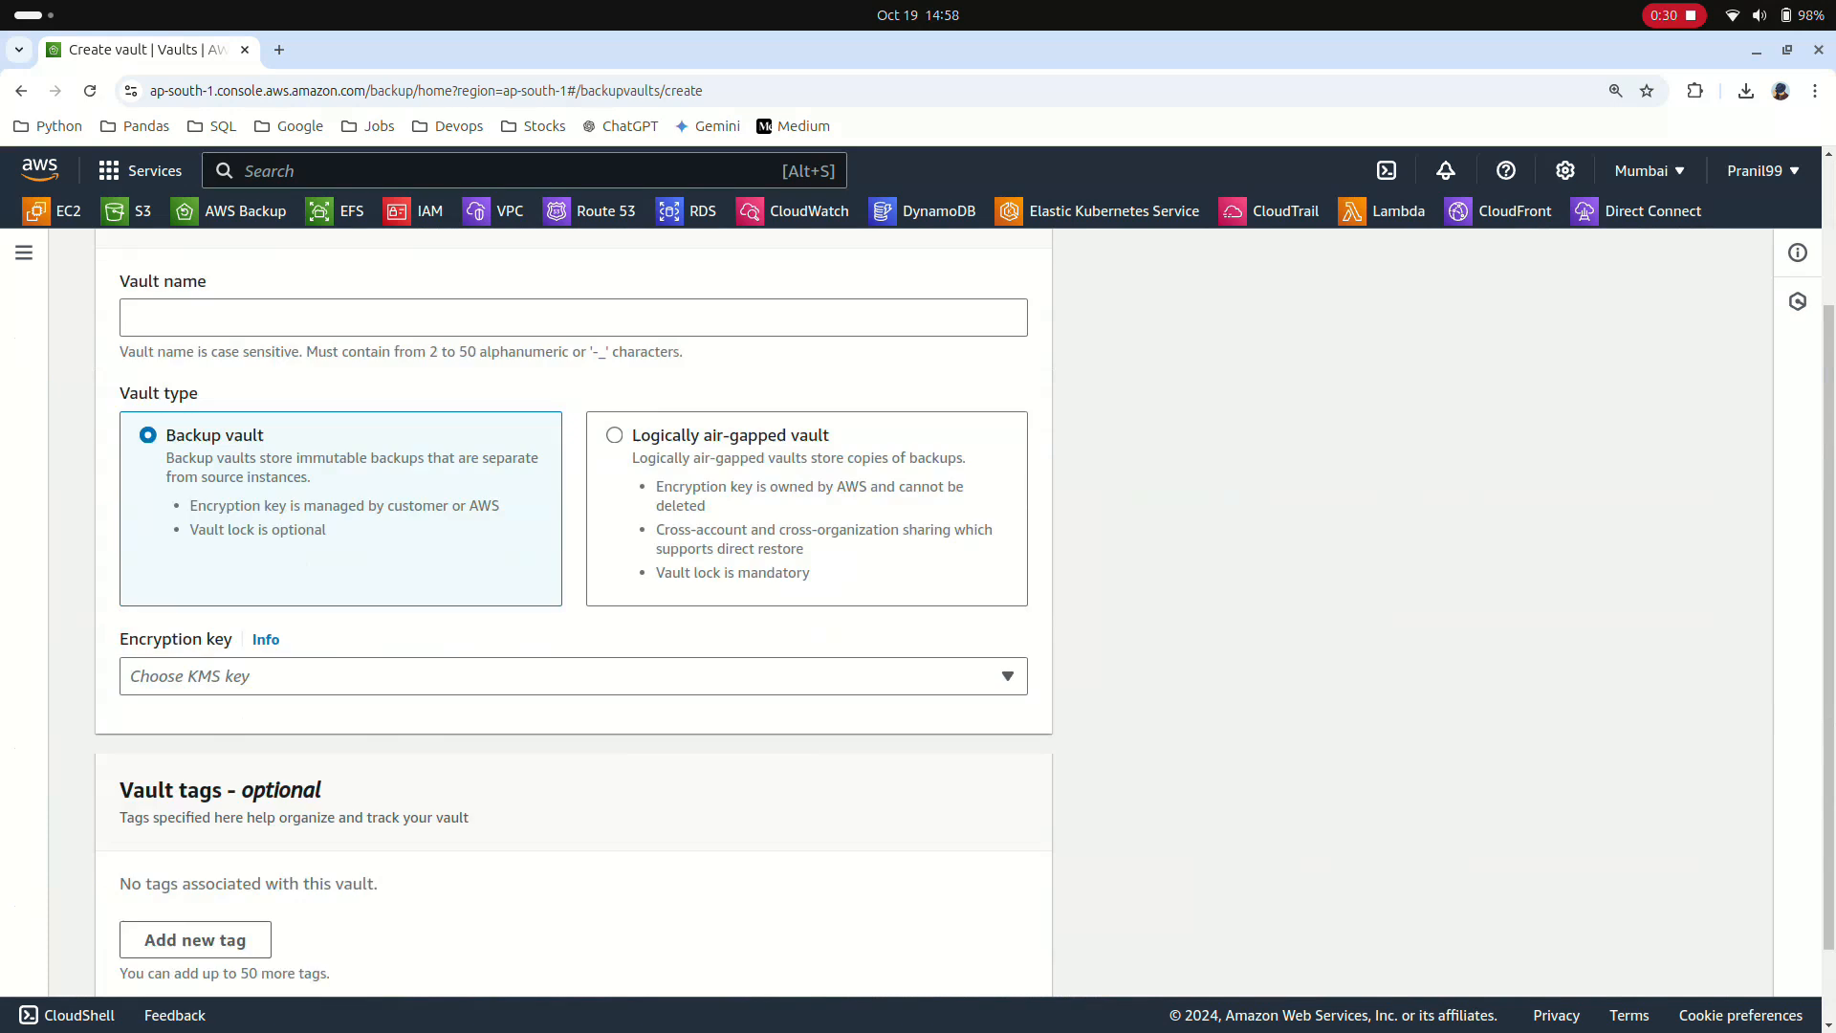
scroll(574, 612, "up", 1)
left_click(574, 302)
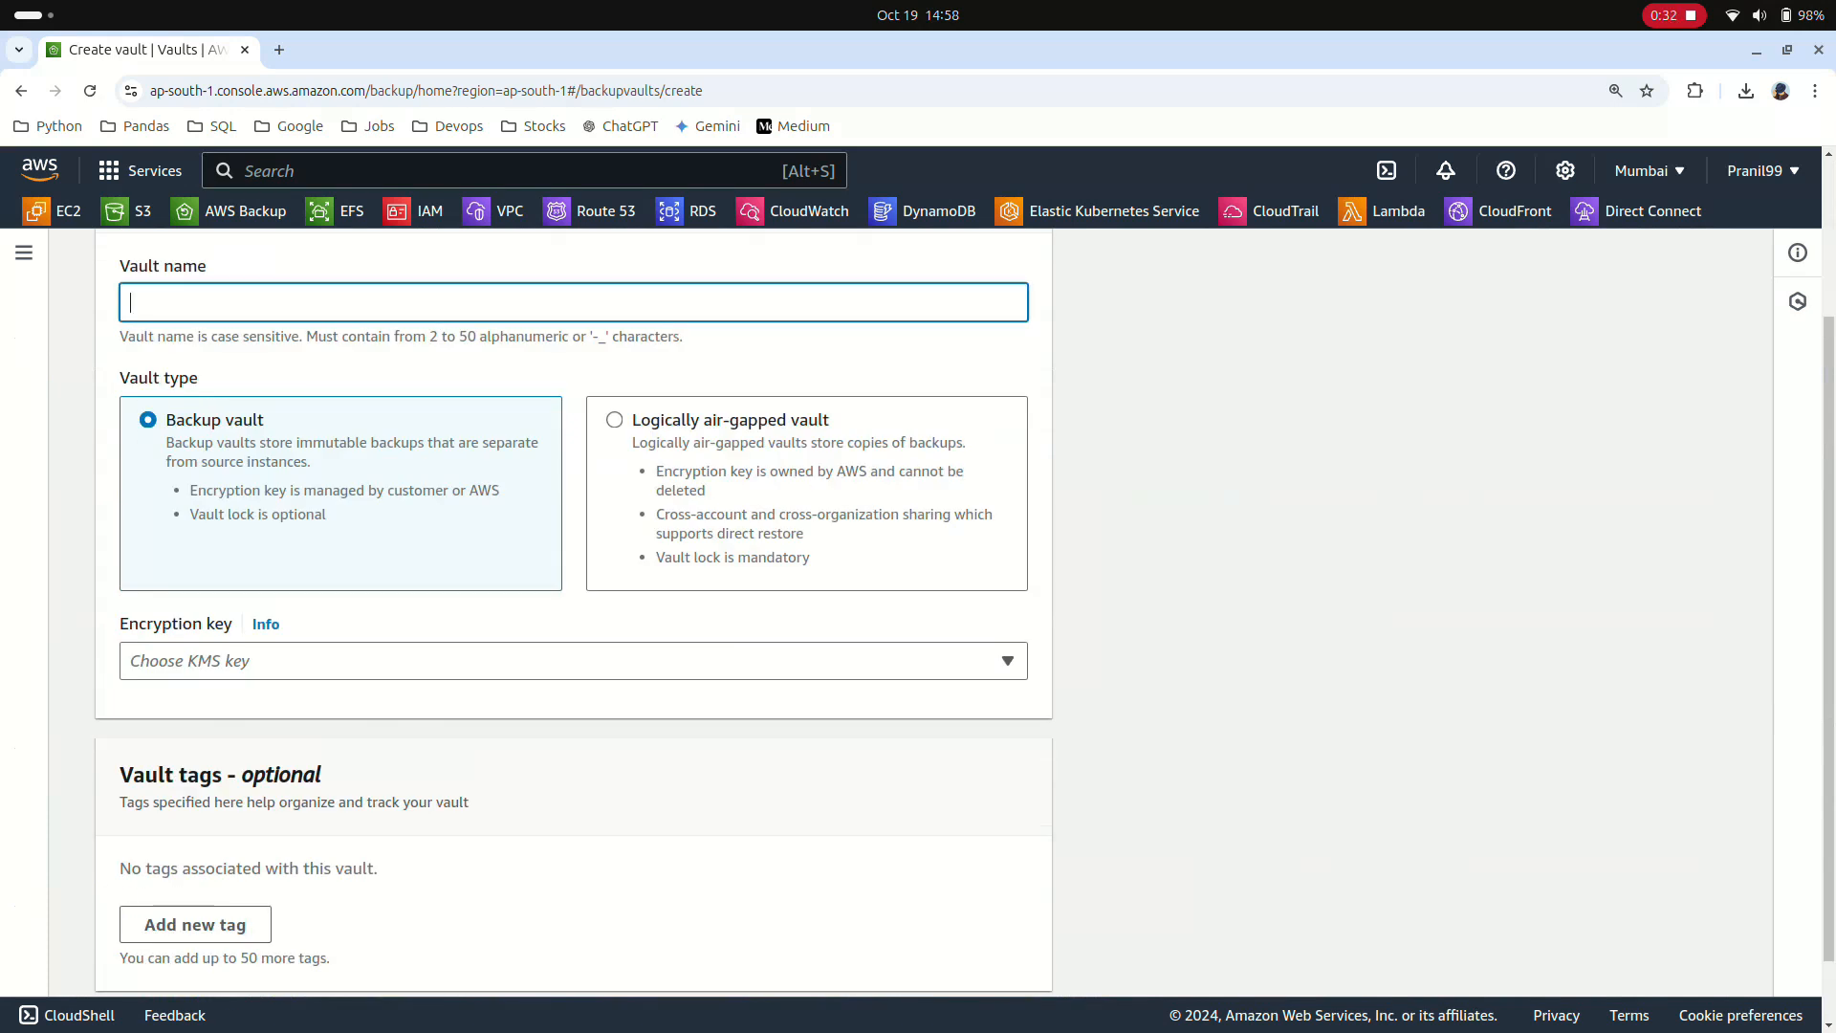
type("backupvault")
left_click(574, 660)
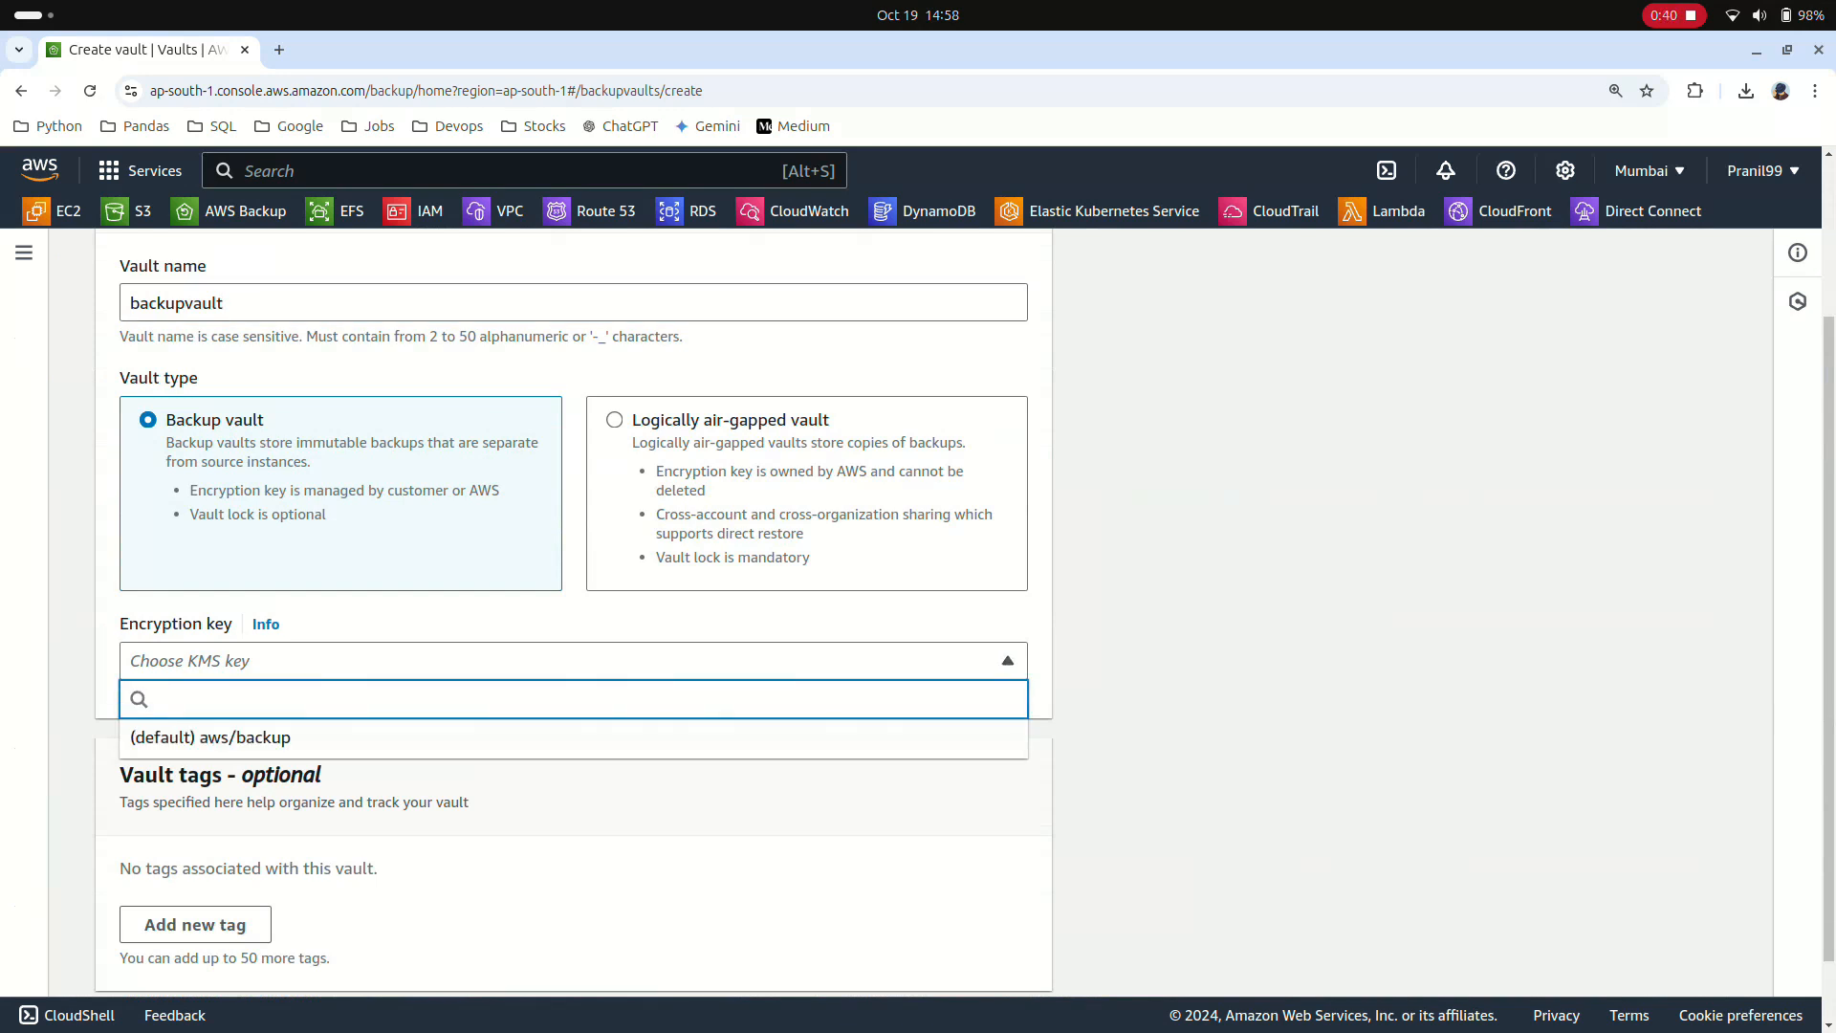
left_click(574, 738)
scroll(574, 612, "down", 4)
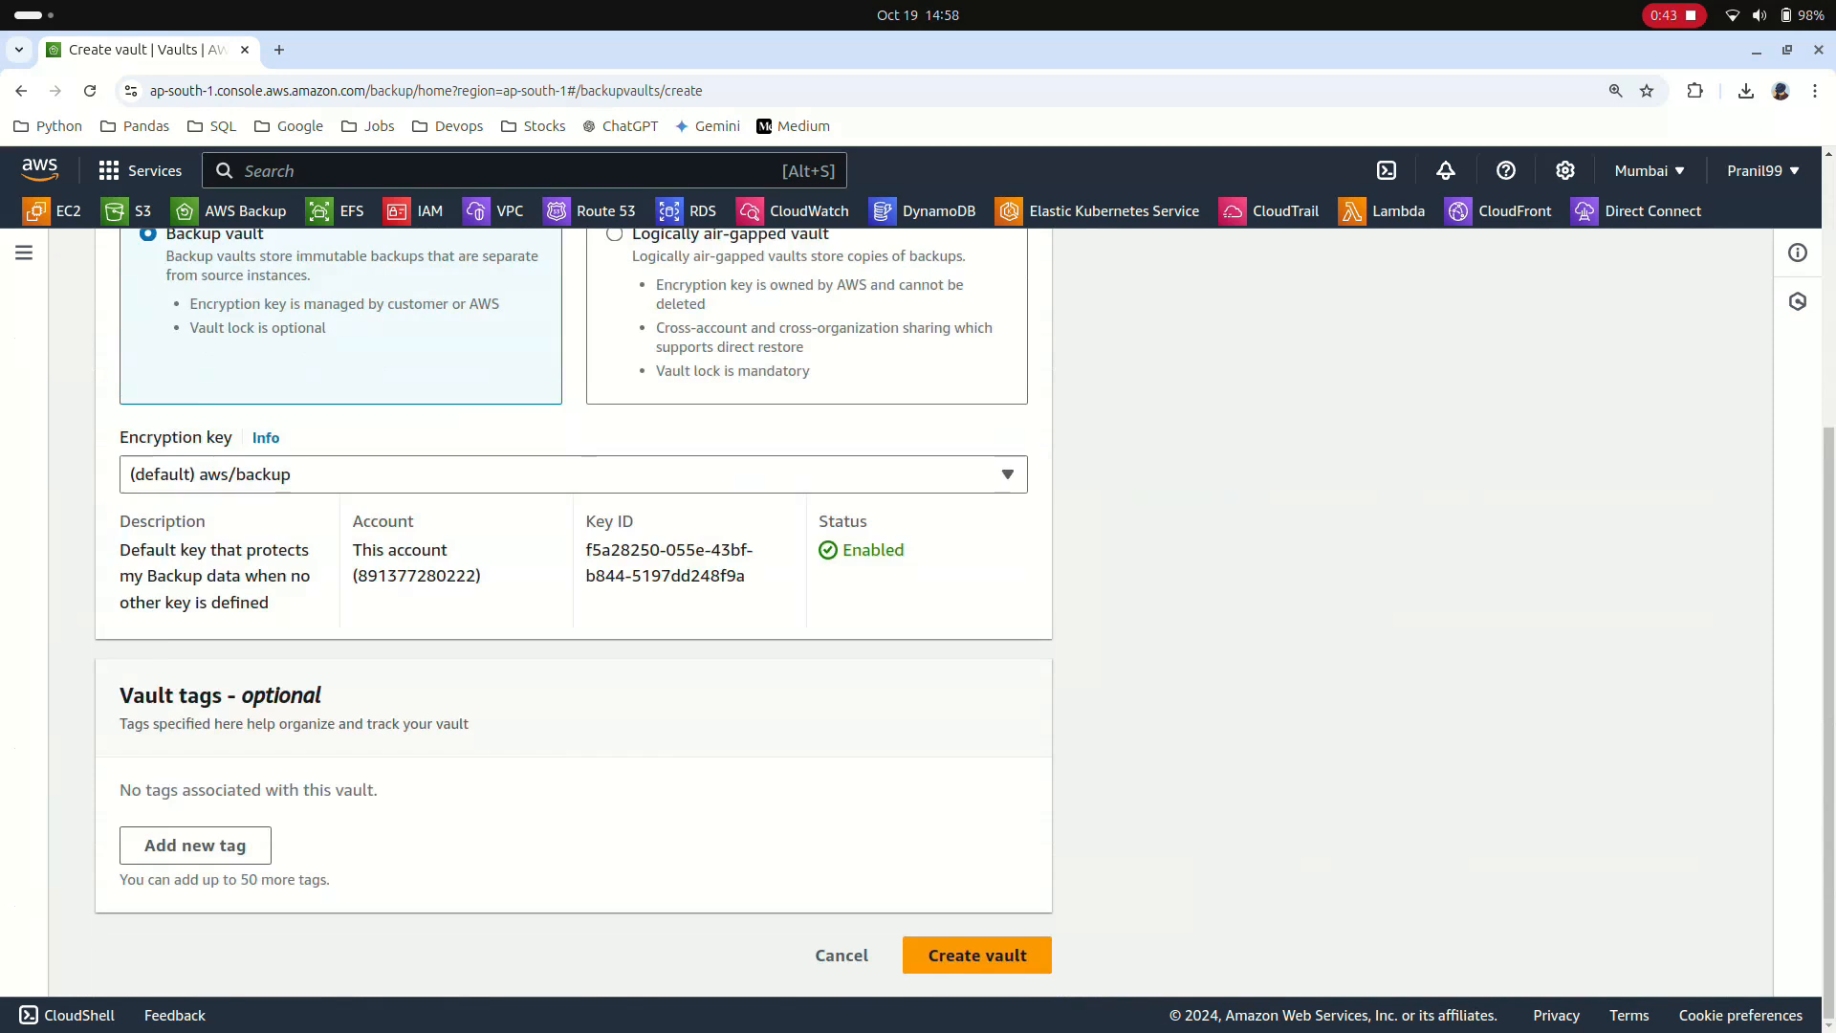
scroll(574, 612, "up", 5)
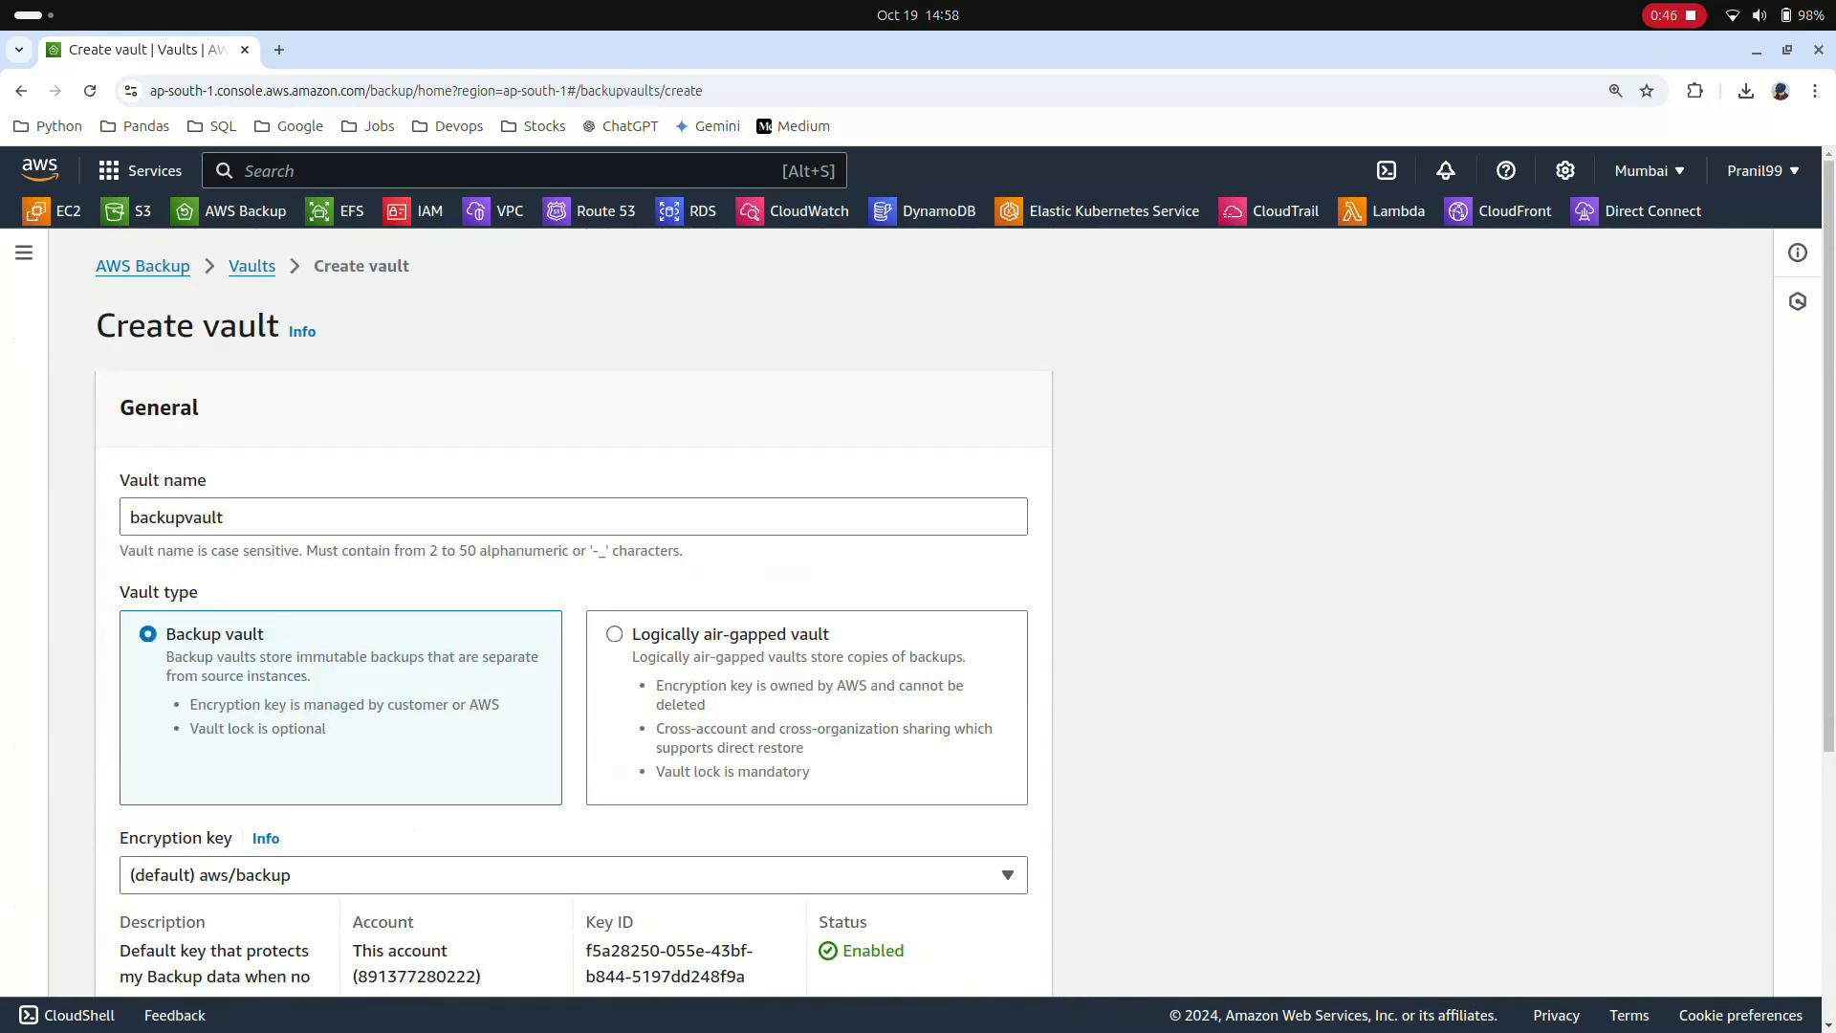
scroll(573, 612, "down", 5)
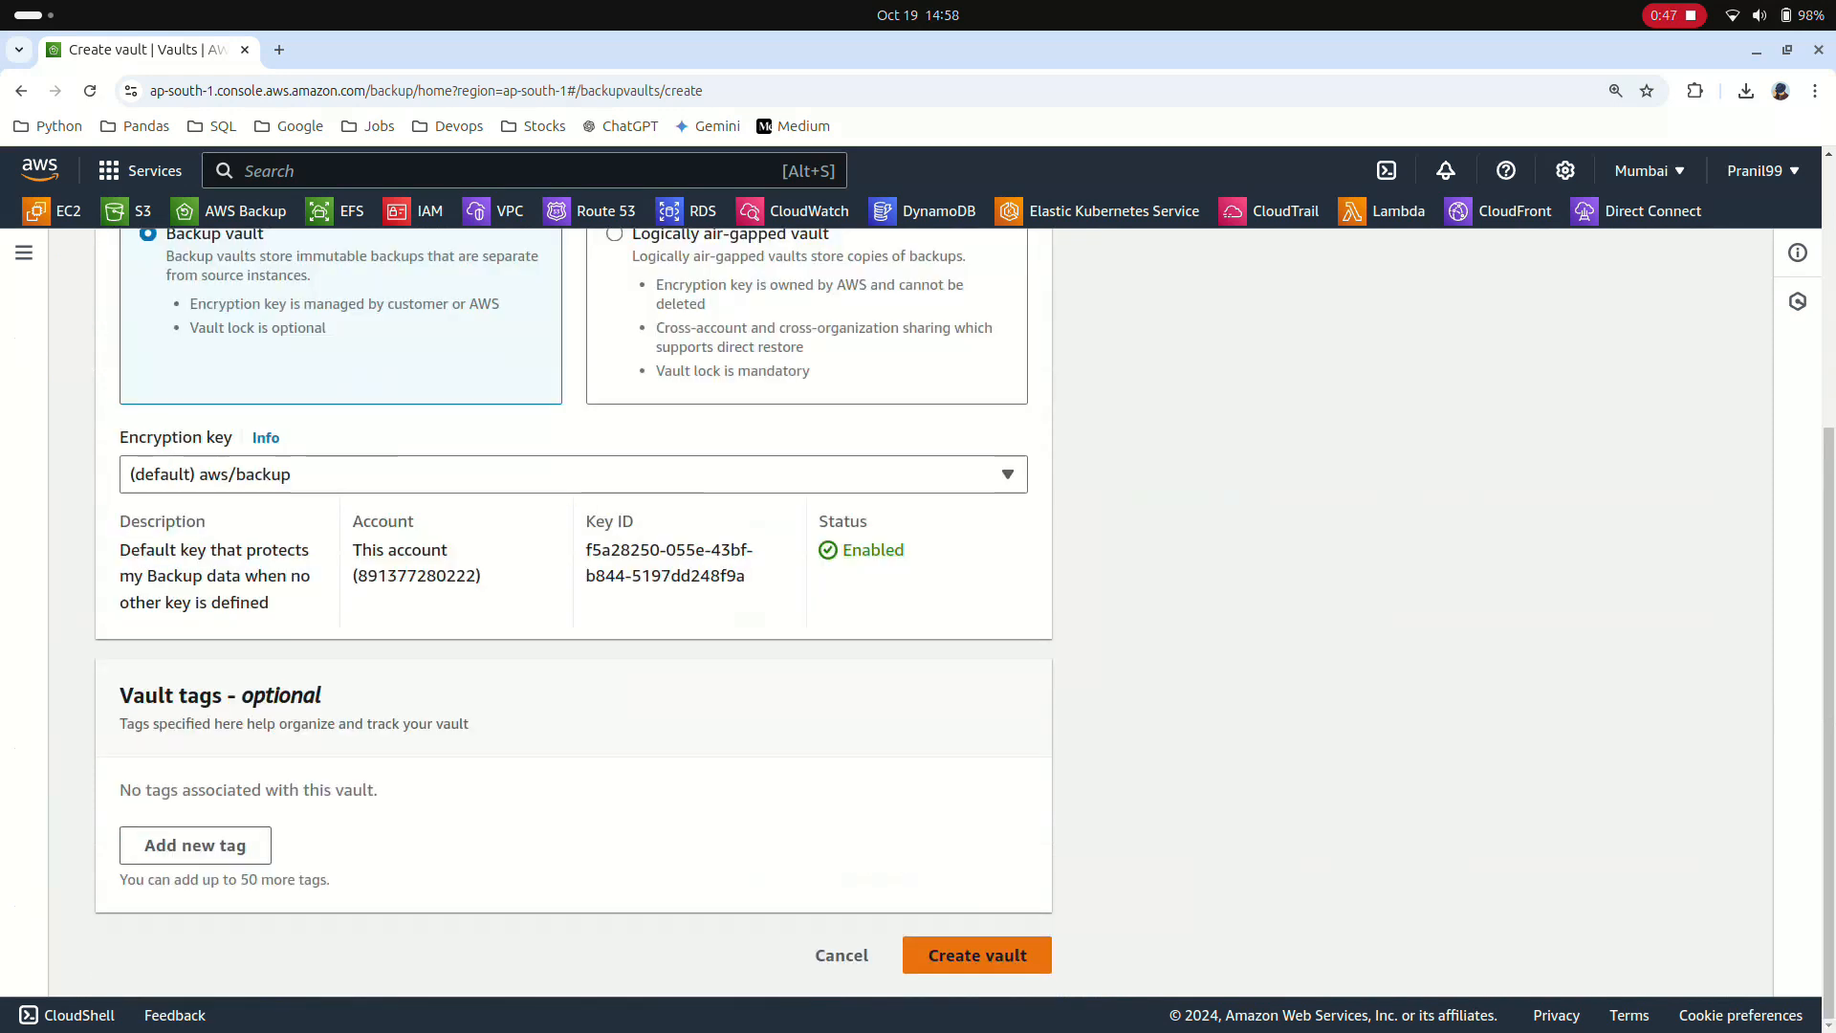
left_click(964, 955)
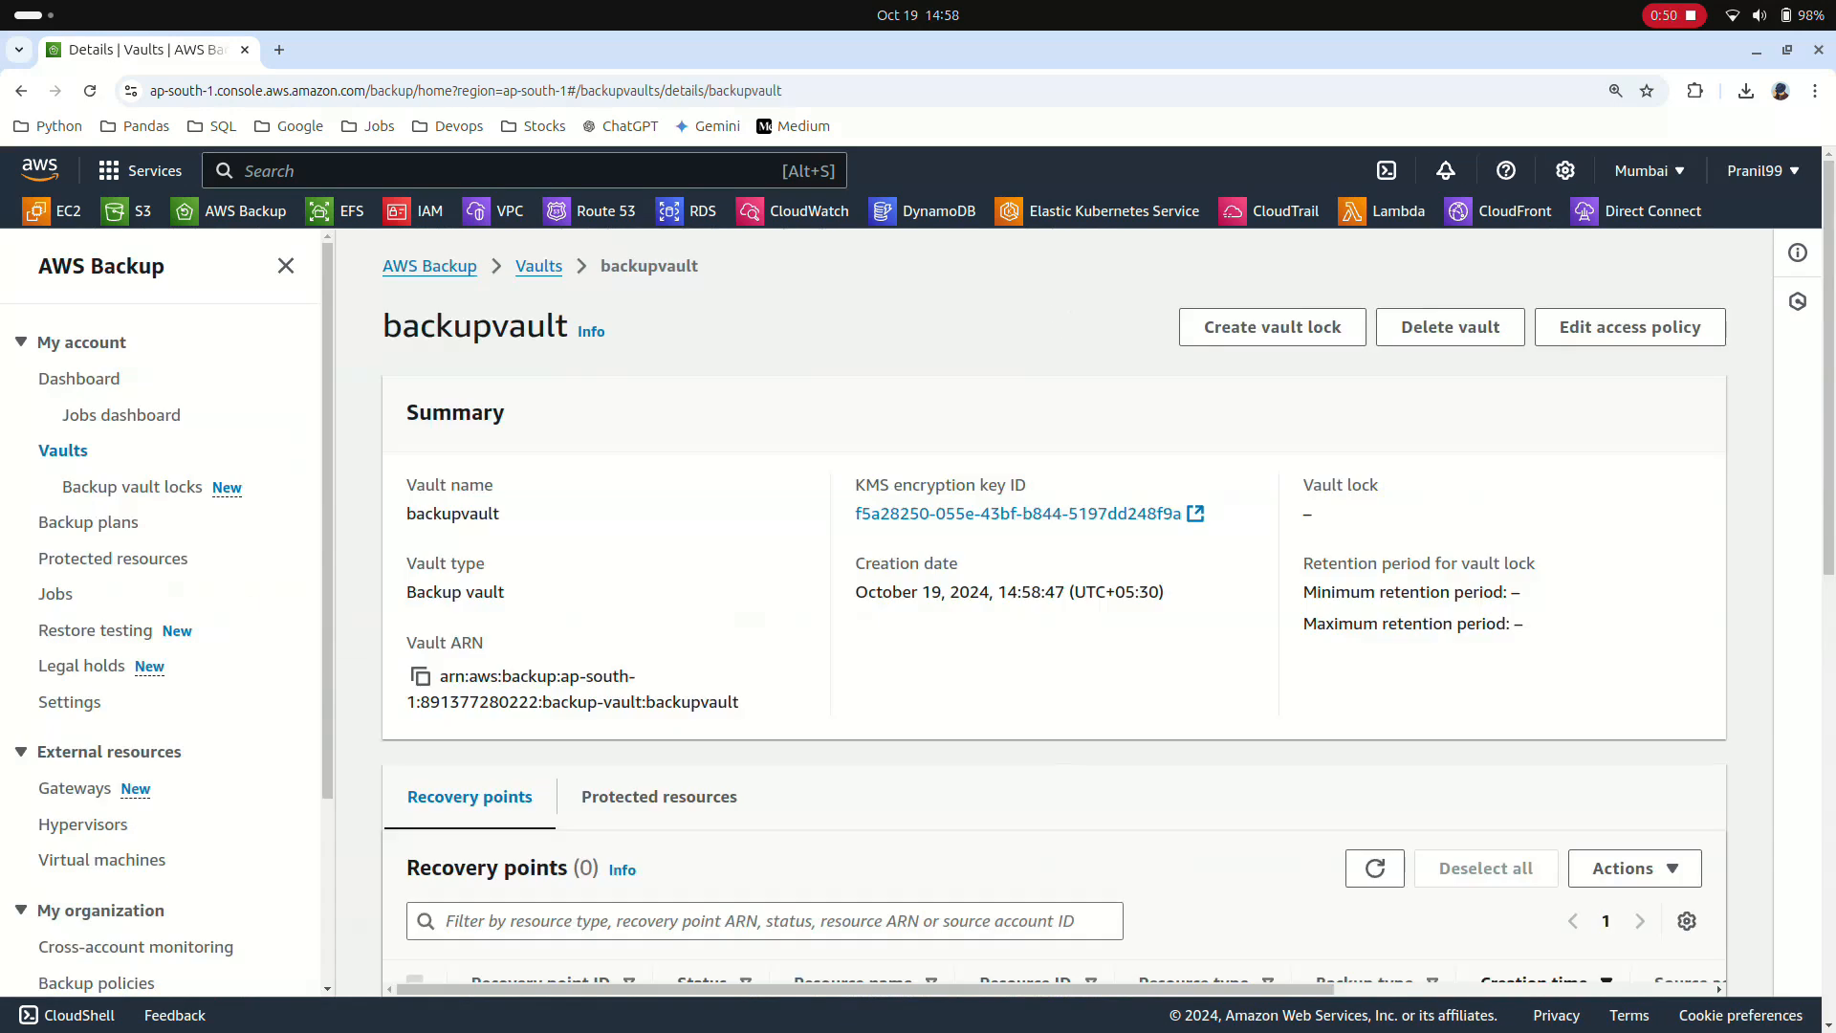
Review the new vault's details, including its recovery points, access policy and tags.
scroll(1052, 612, "down", 10)
scroll(1051, 612, "up", 5)
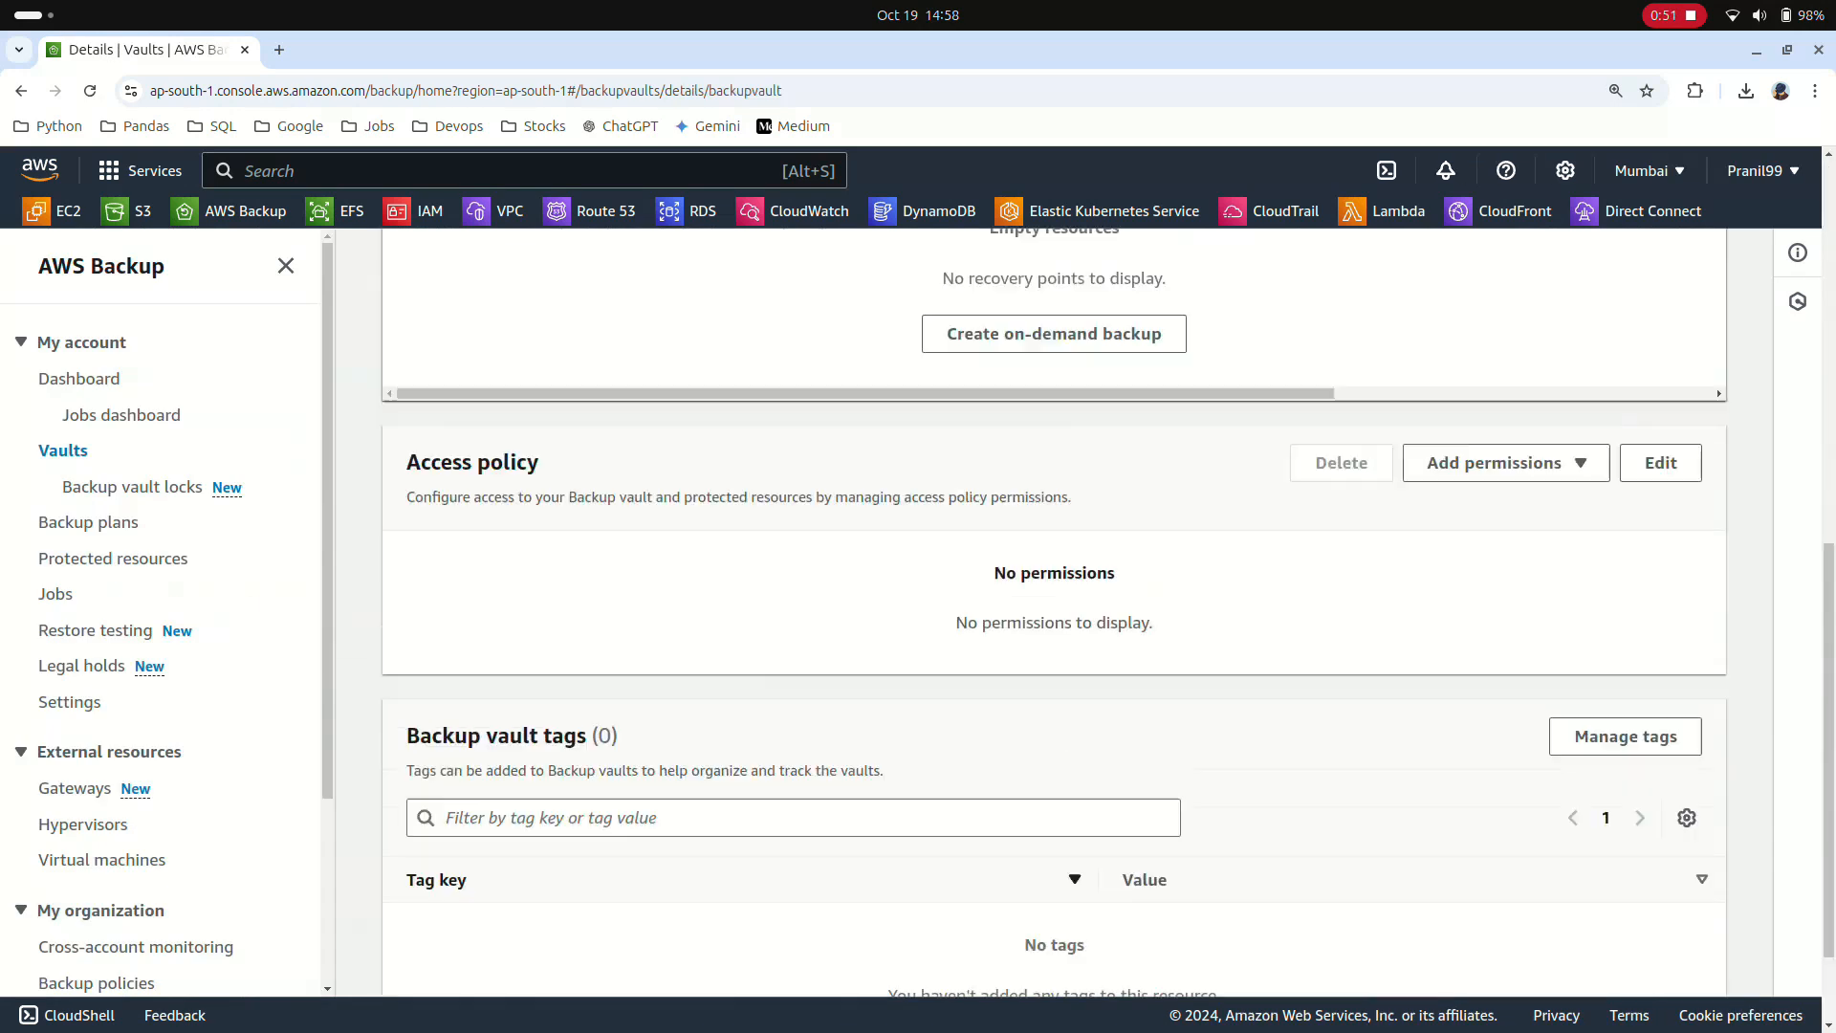
scroll(1051, 612, "up", 5)
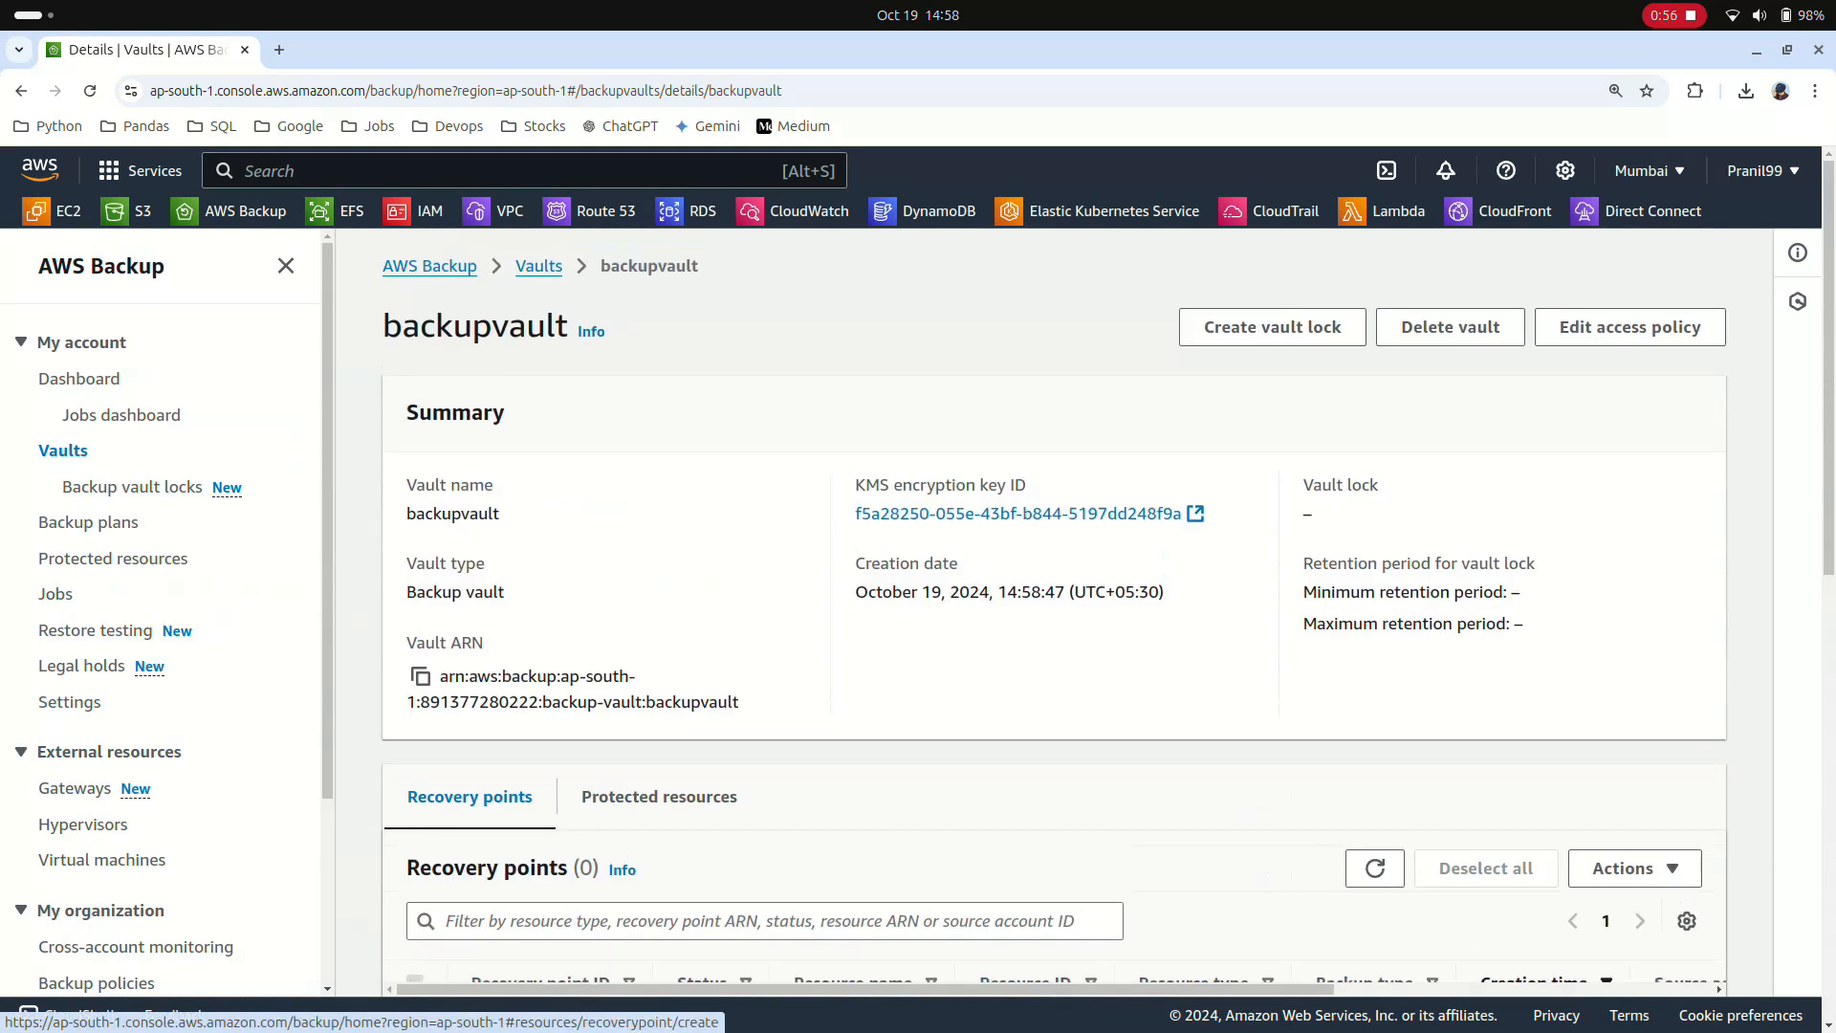
scroll(1051, 612, "down", 4)
scroll(1052, 612, "down", 5)
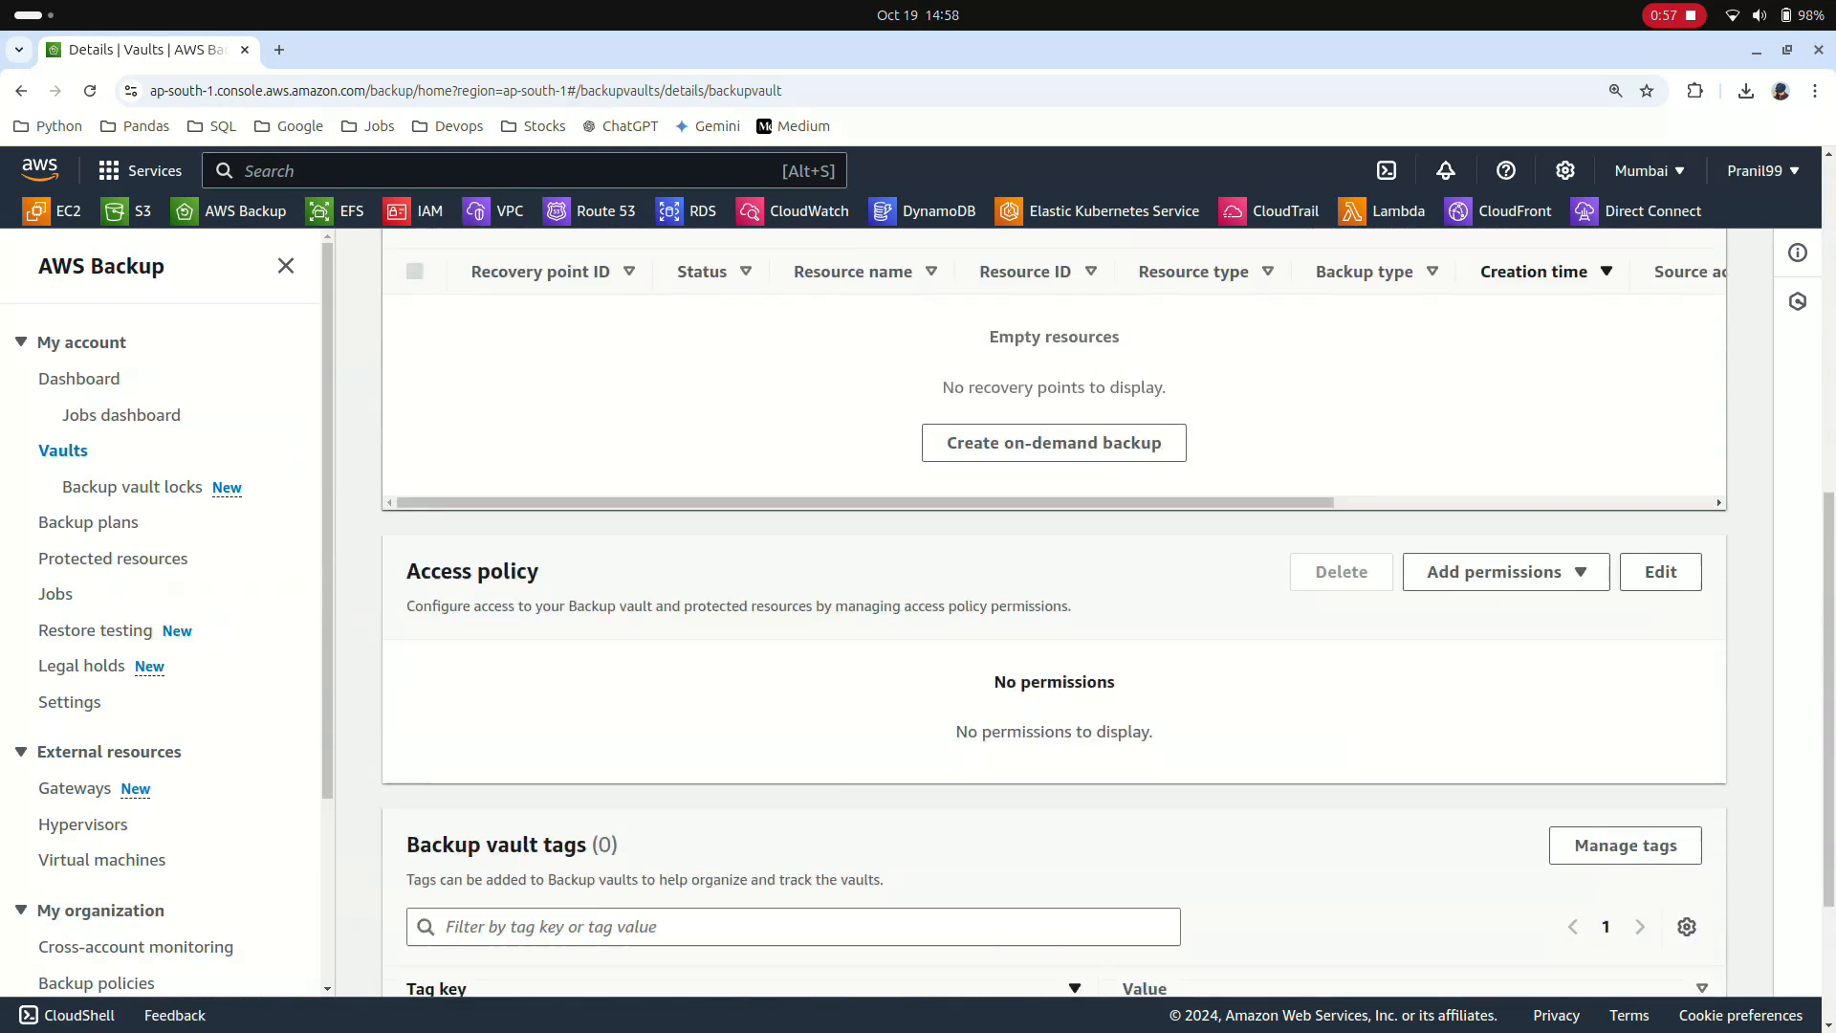
scroll(1051, 612, "up", 5)
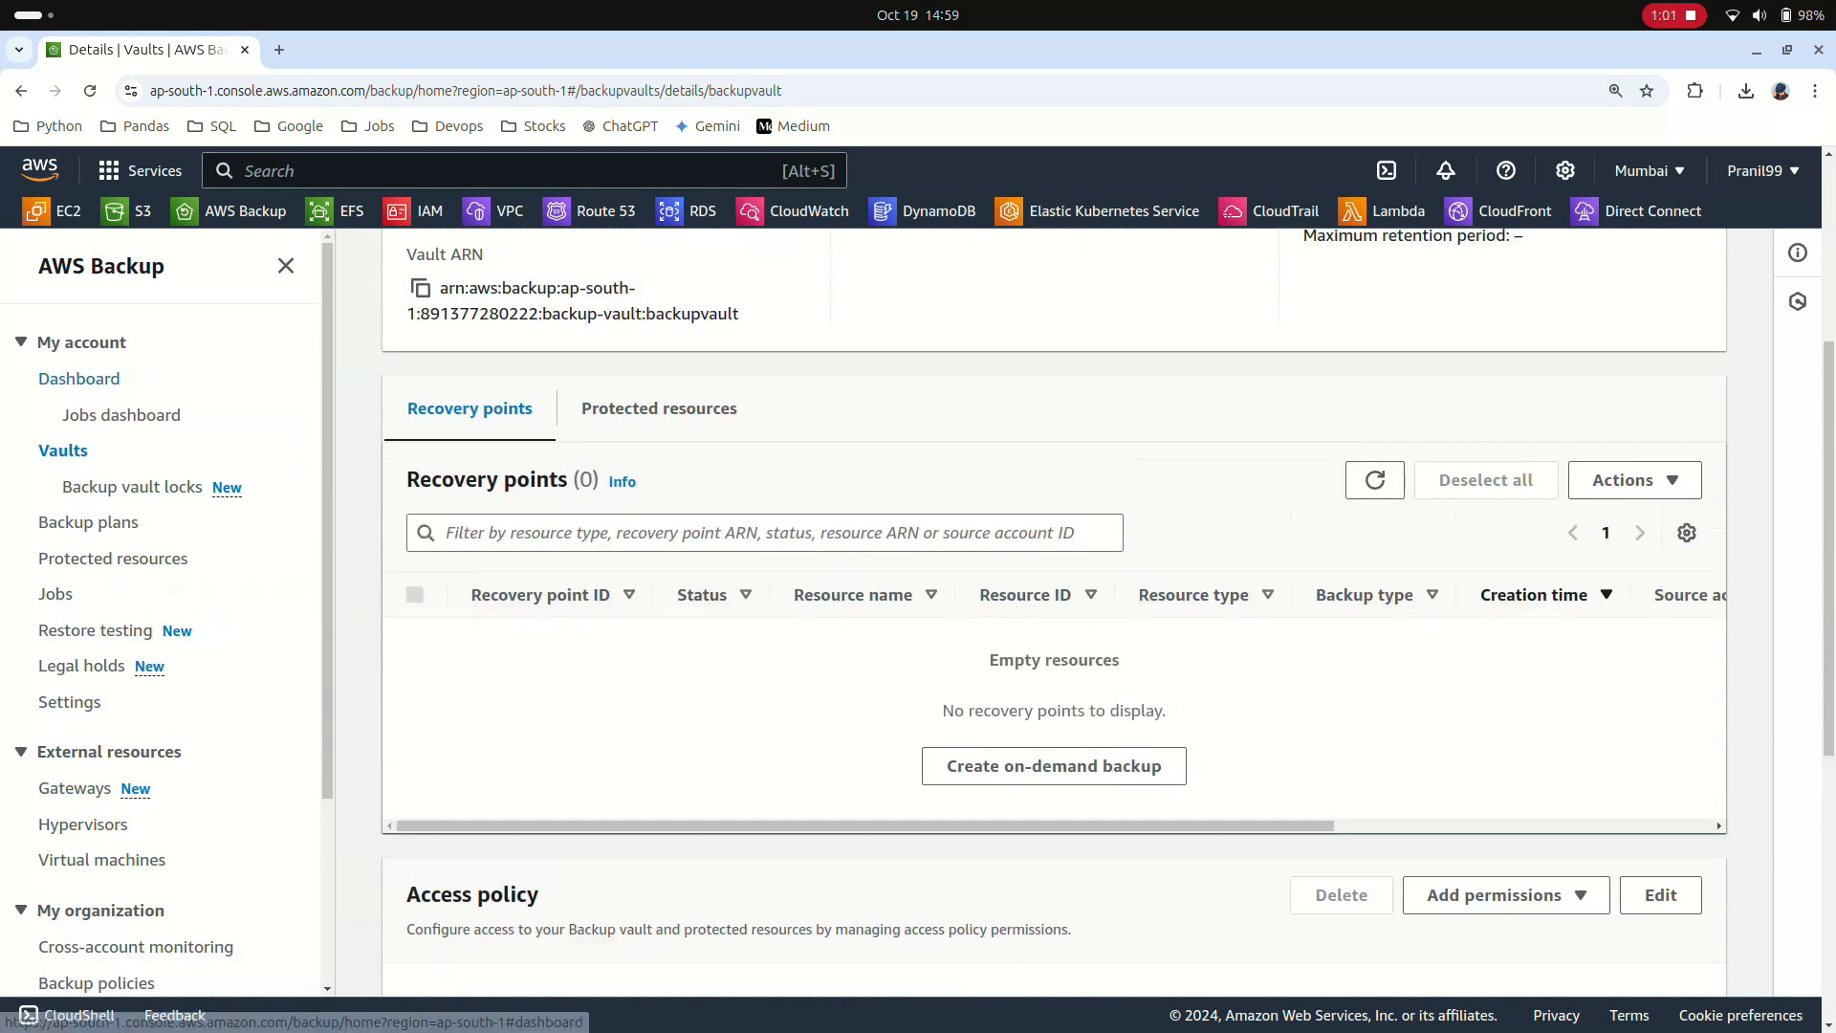
Start a backup plan from the dashboard with the Build a new plan option and name it backupplan.
left_click(80, 378)
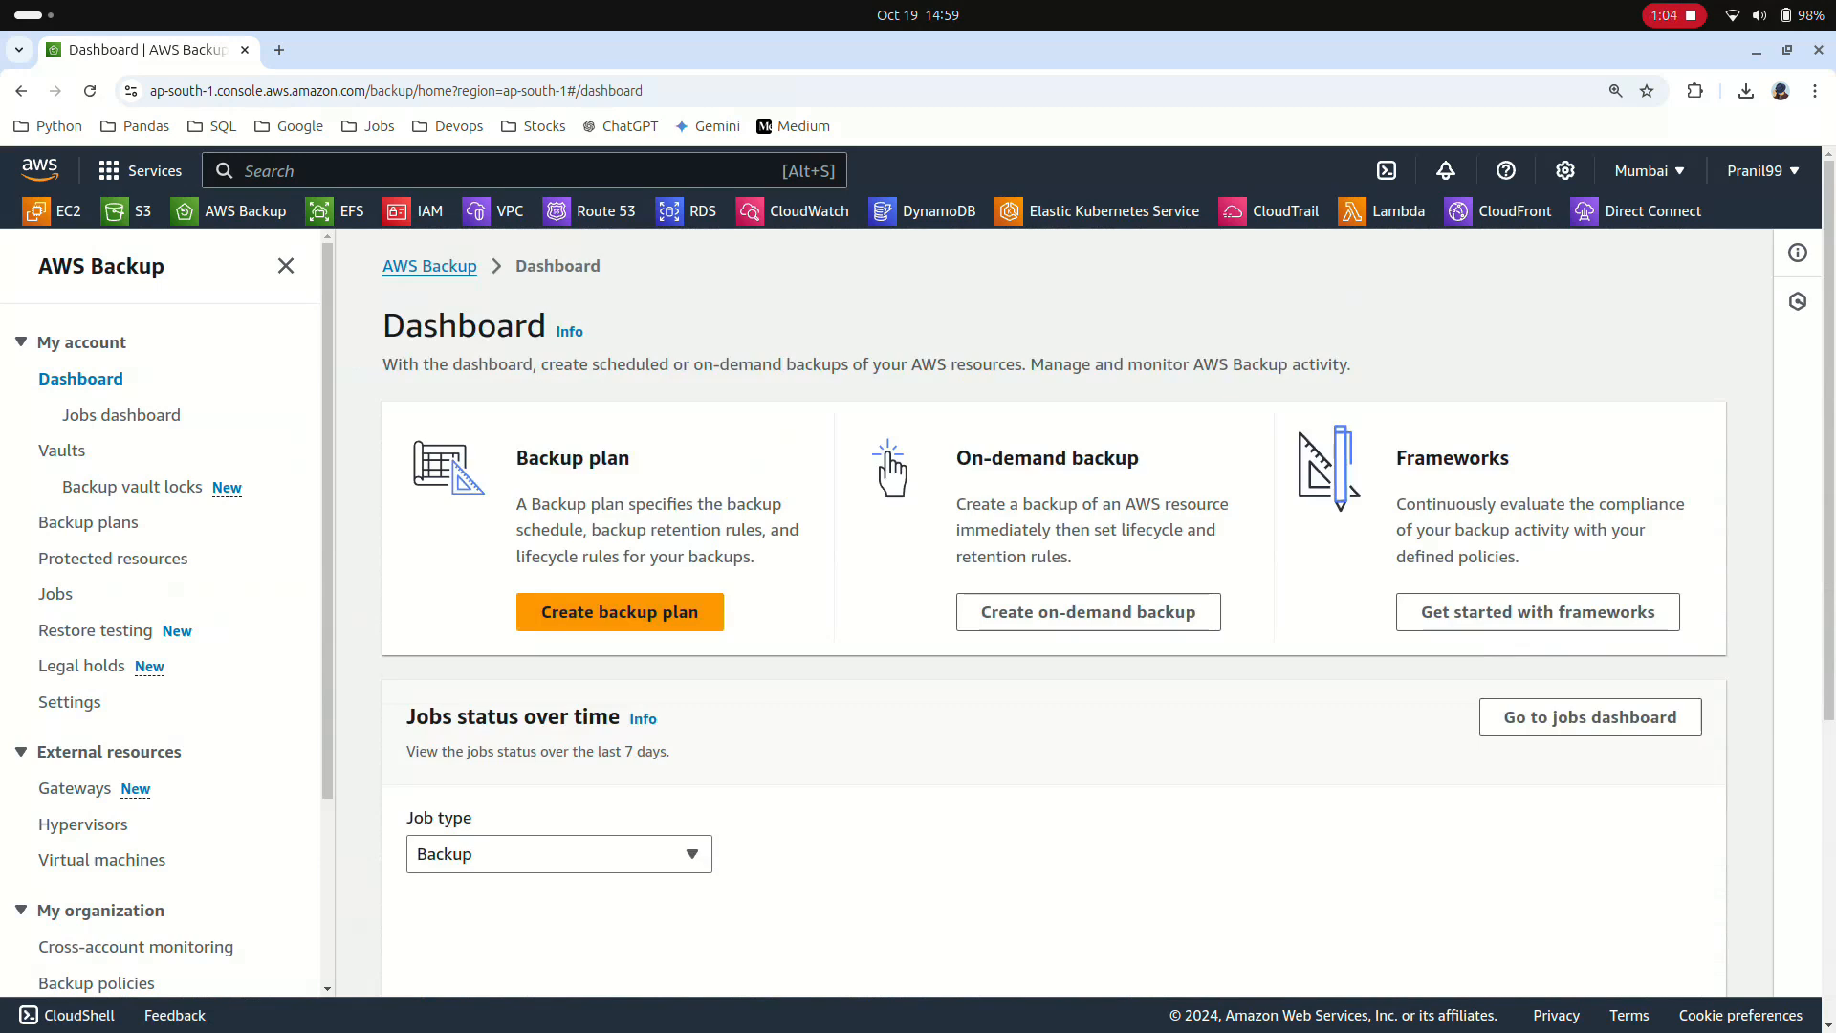
left_click(593, 612)
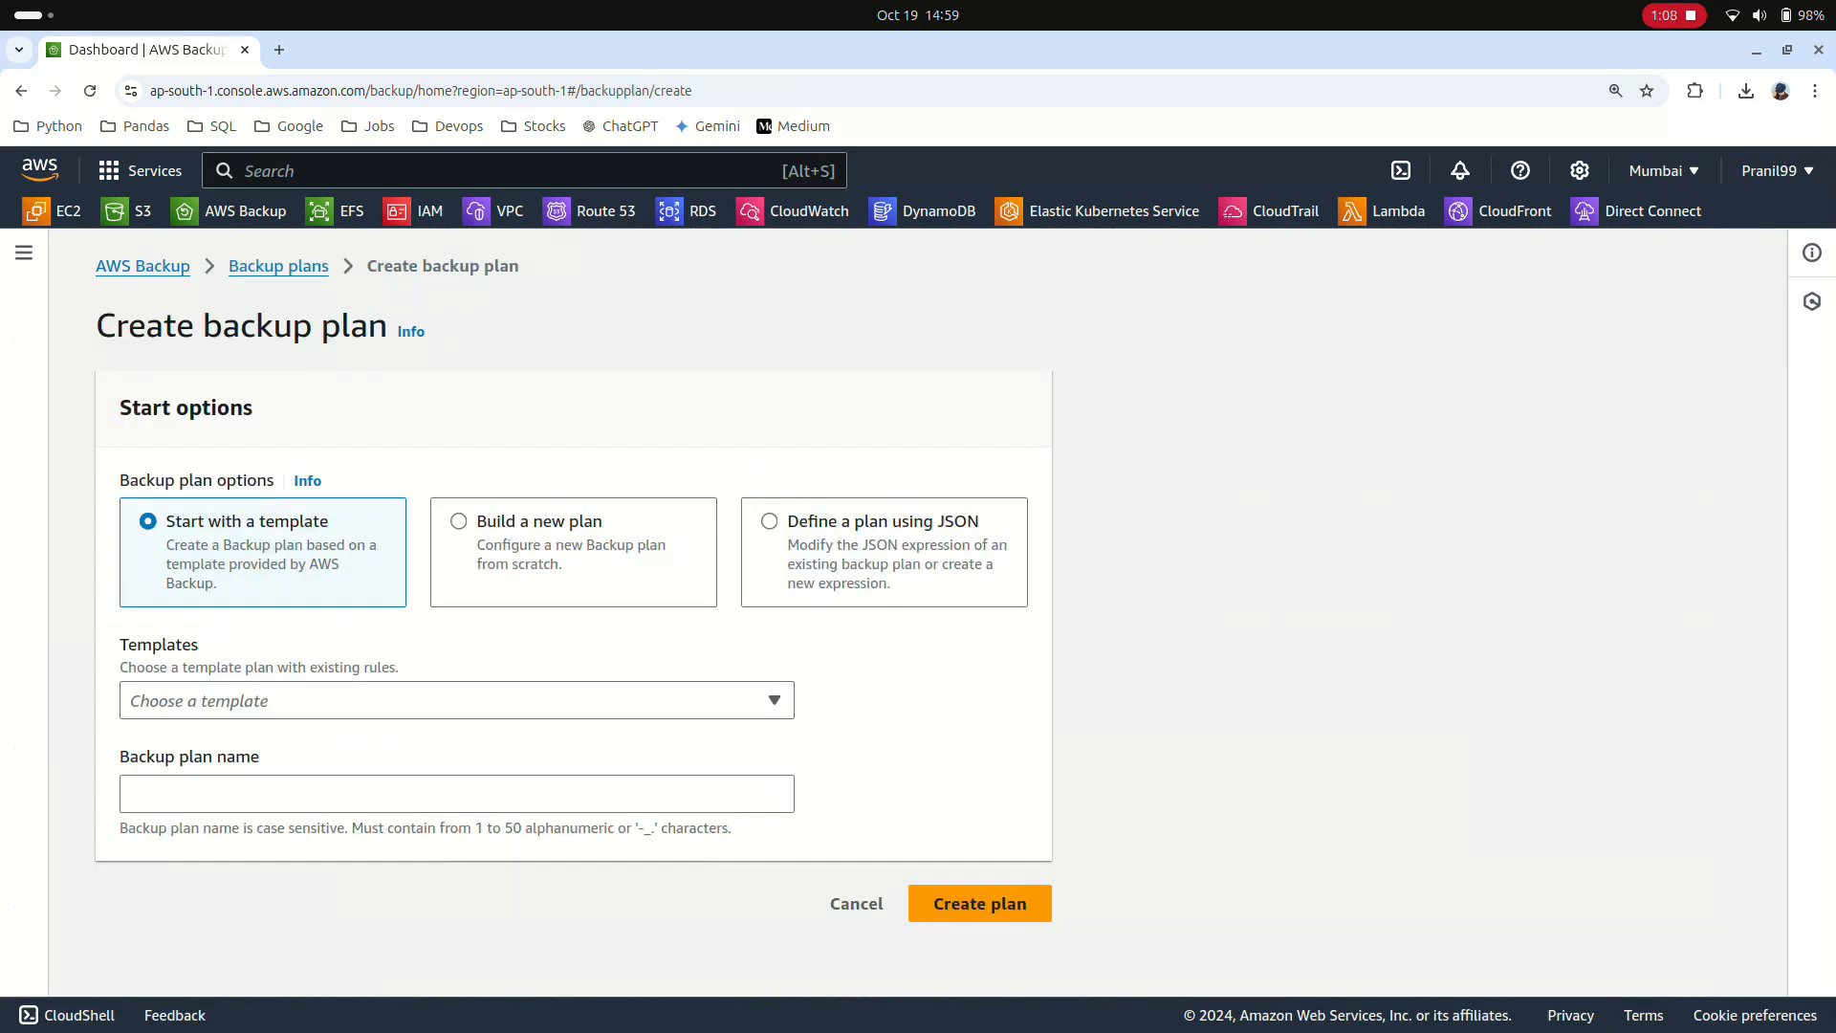
left_click(459, 521)
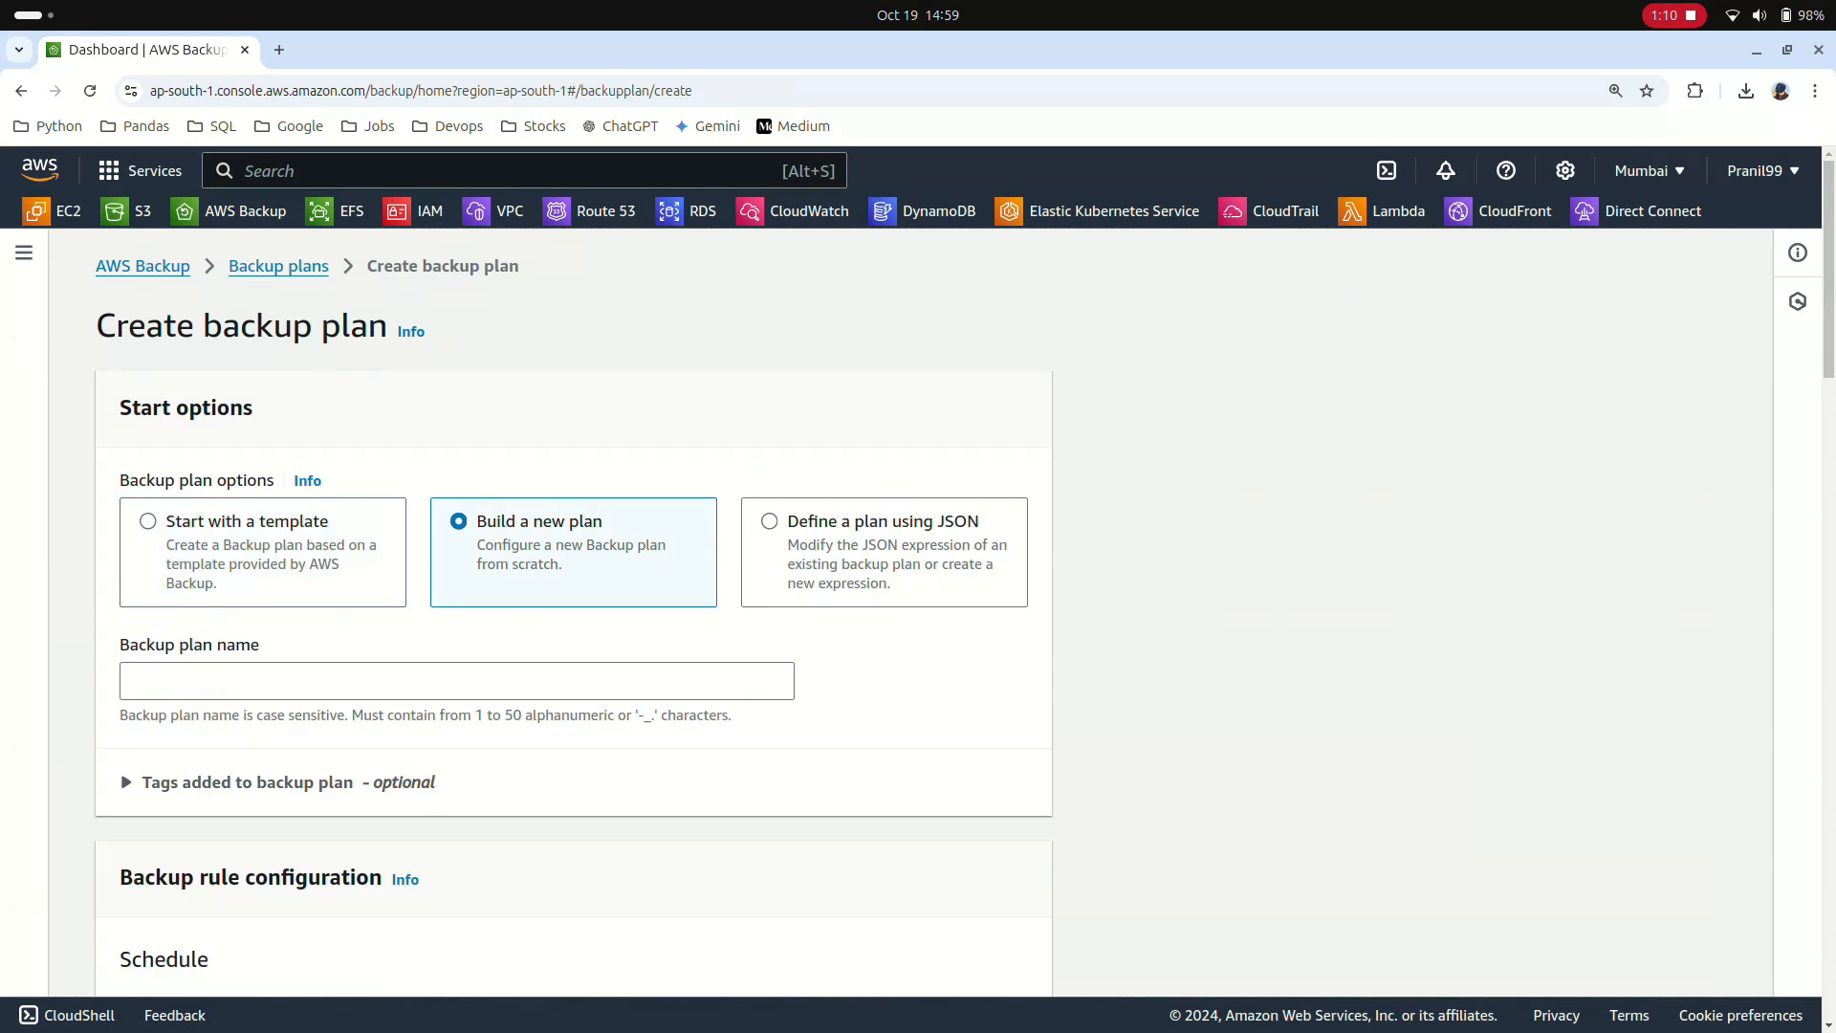
left_click(456, 681)
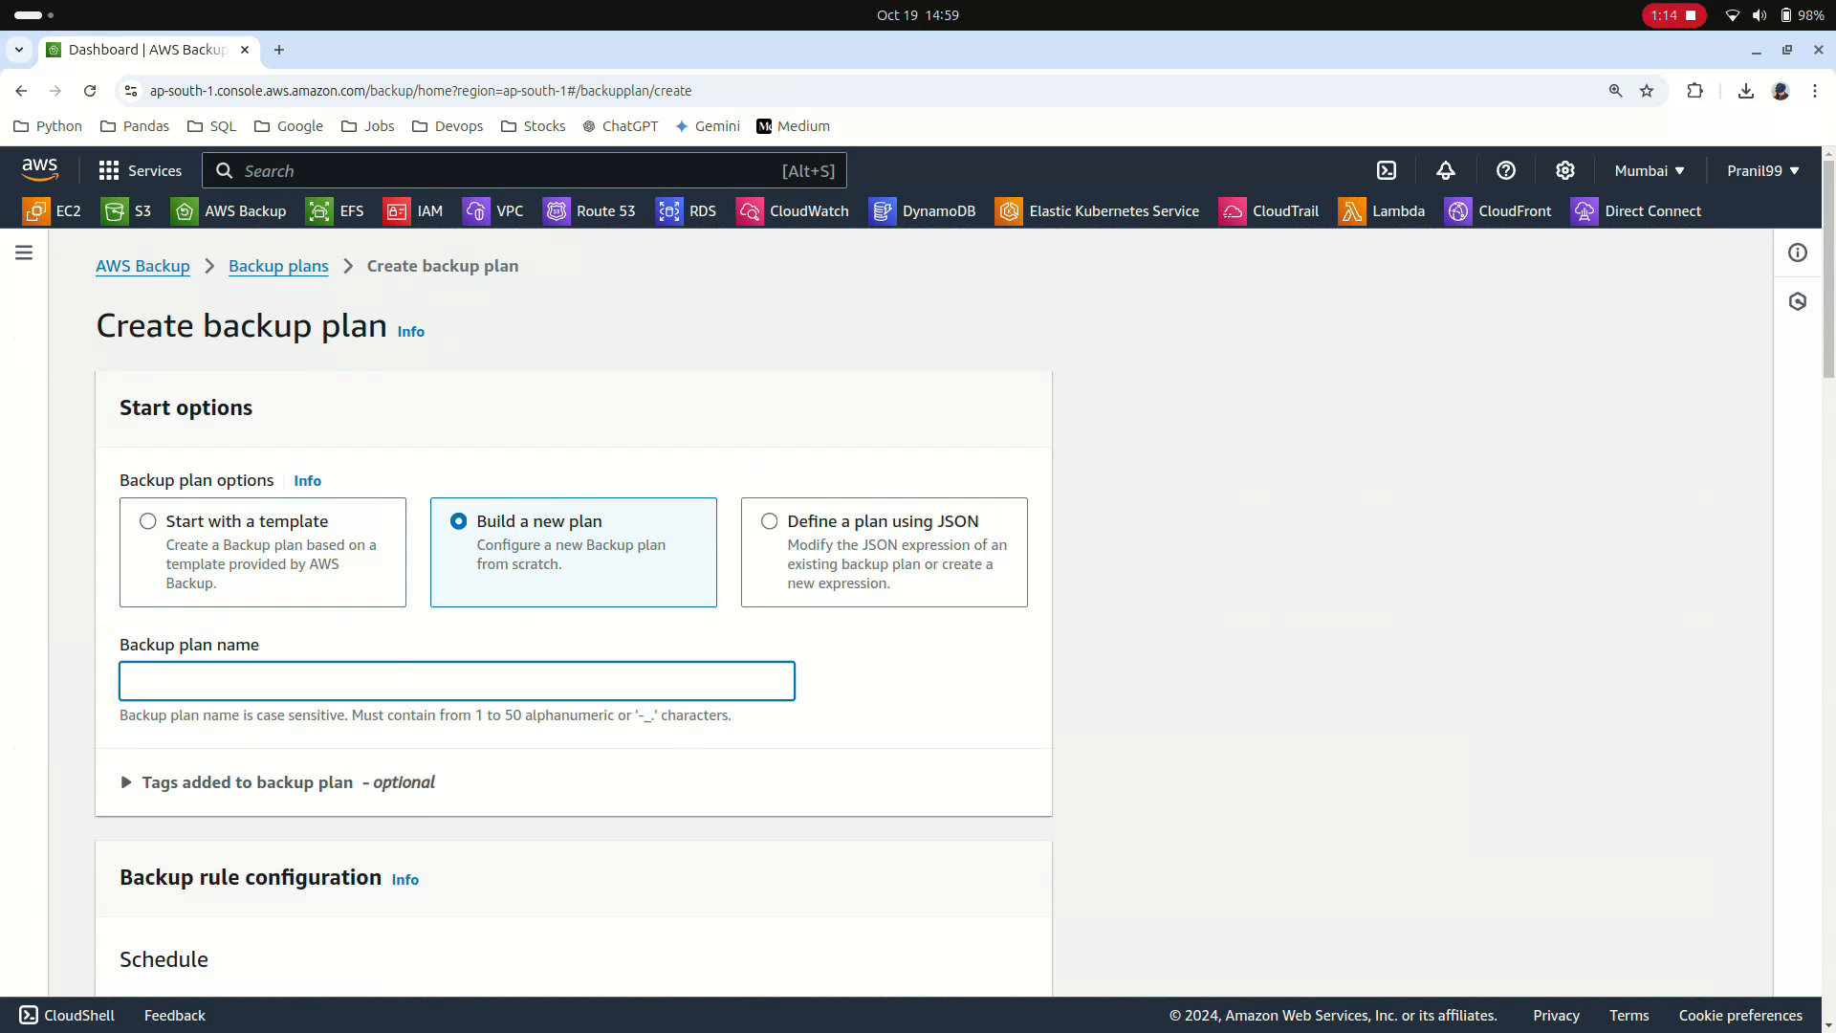
type("backupplan")
Name the plan's backup rule backuprule.
scroll(573, 612, "down", 5)
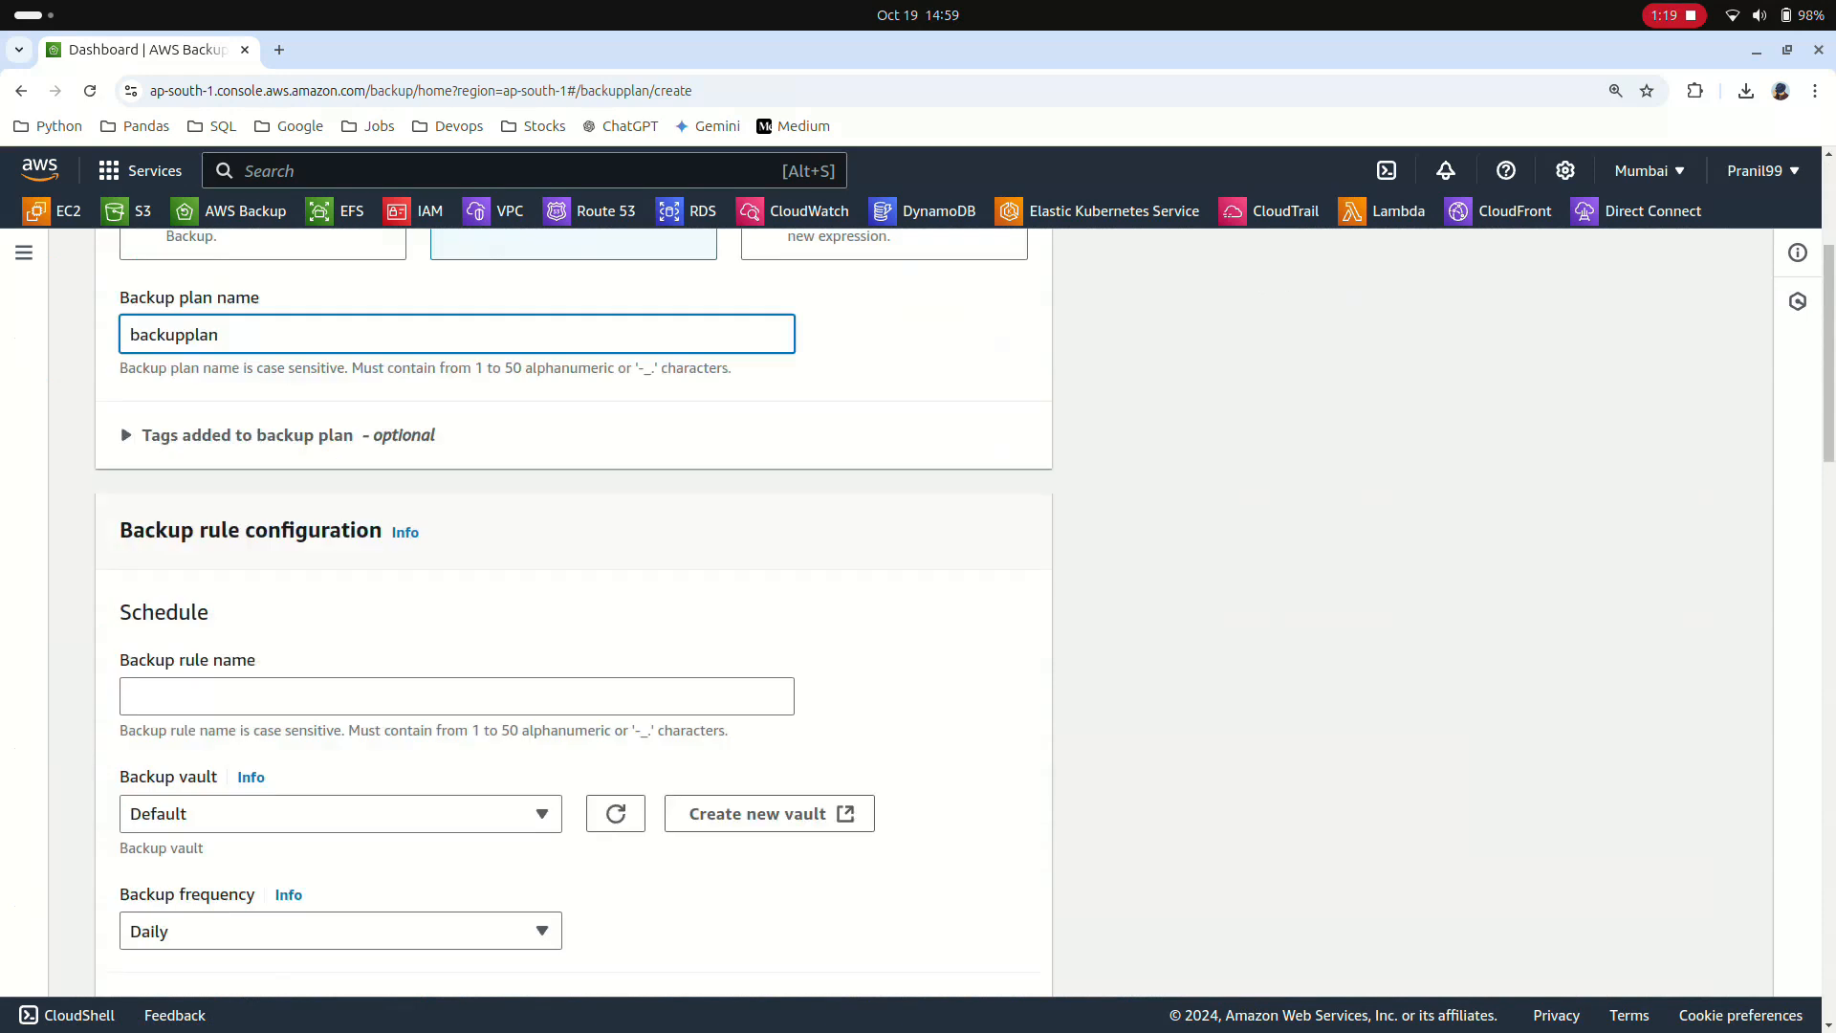
left_click(456, 589)
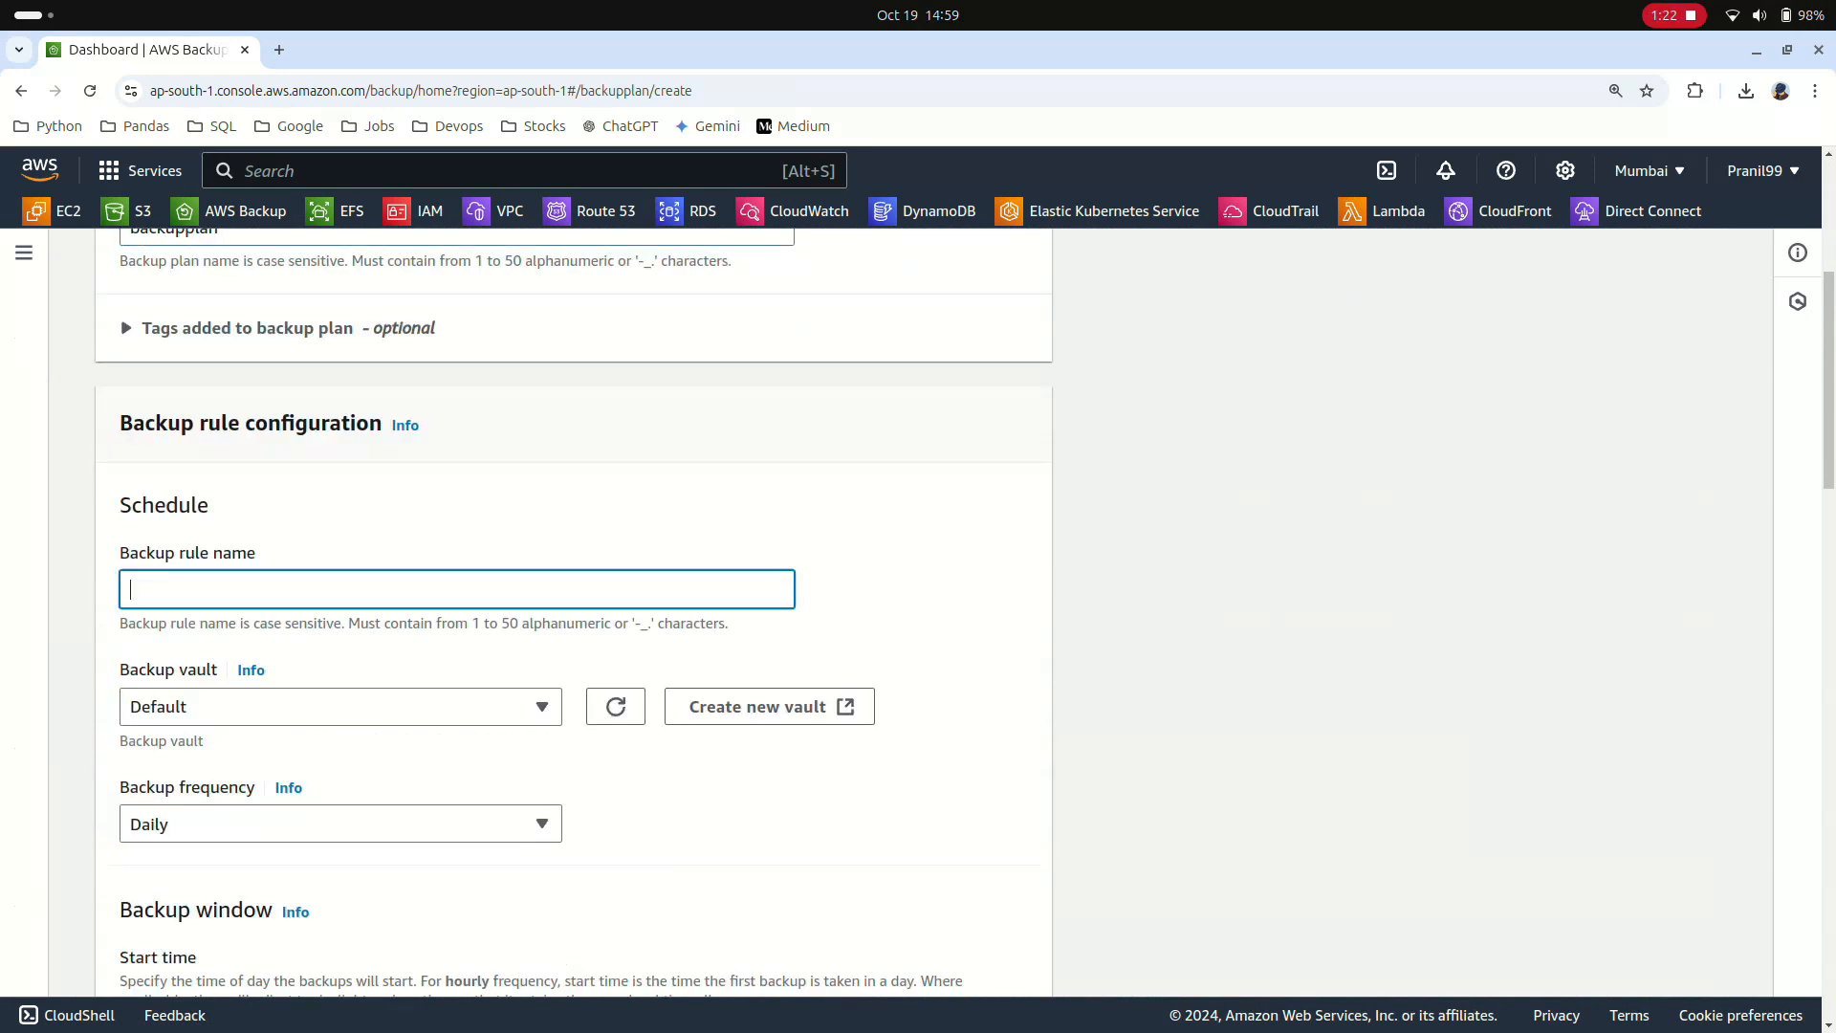
type("backuprule")
Set the rule's backup vault to backupvault and its backup frequency to Weekly.
scroll(456, 589, "down", 2)
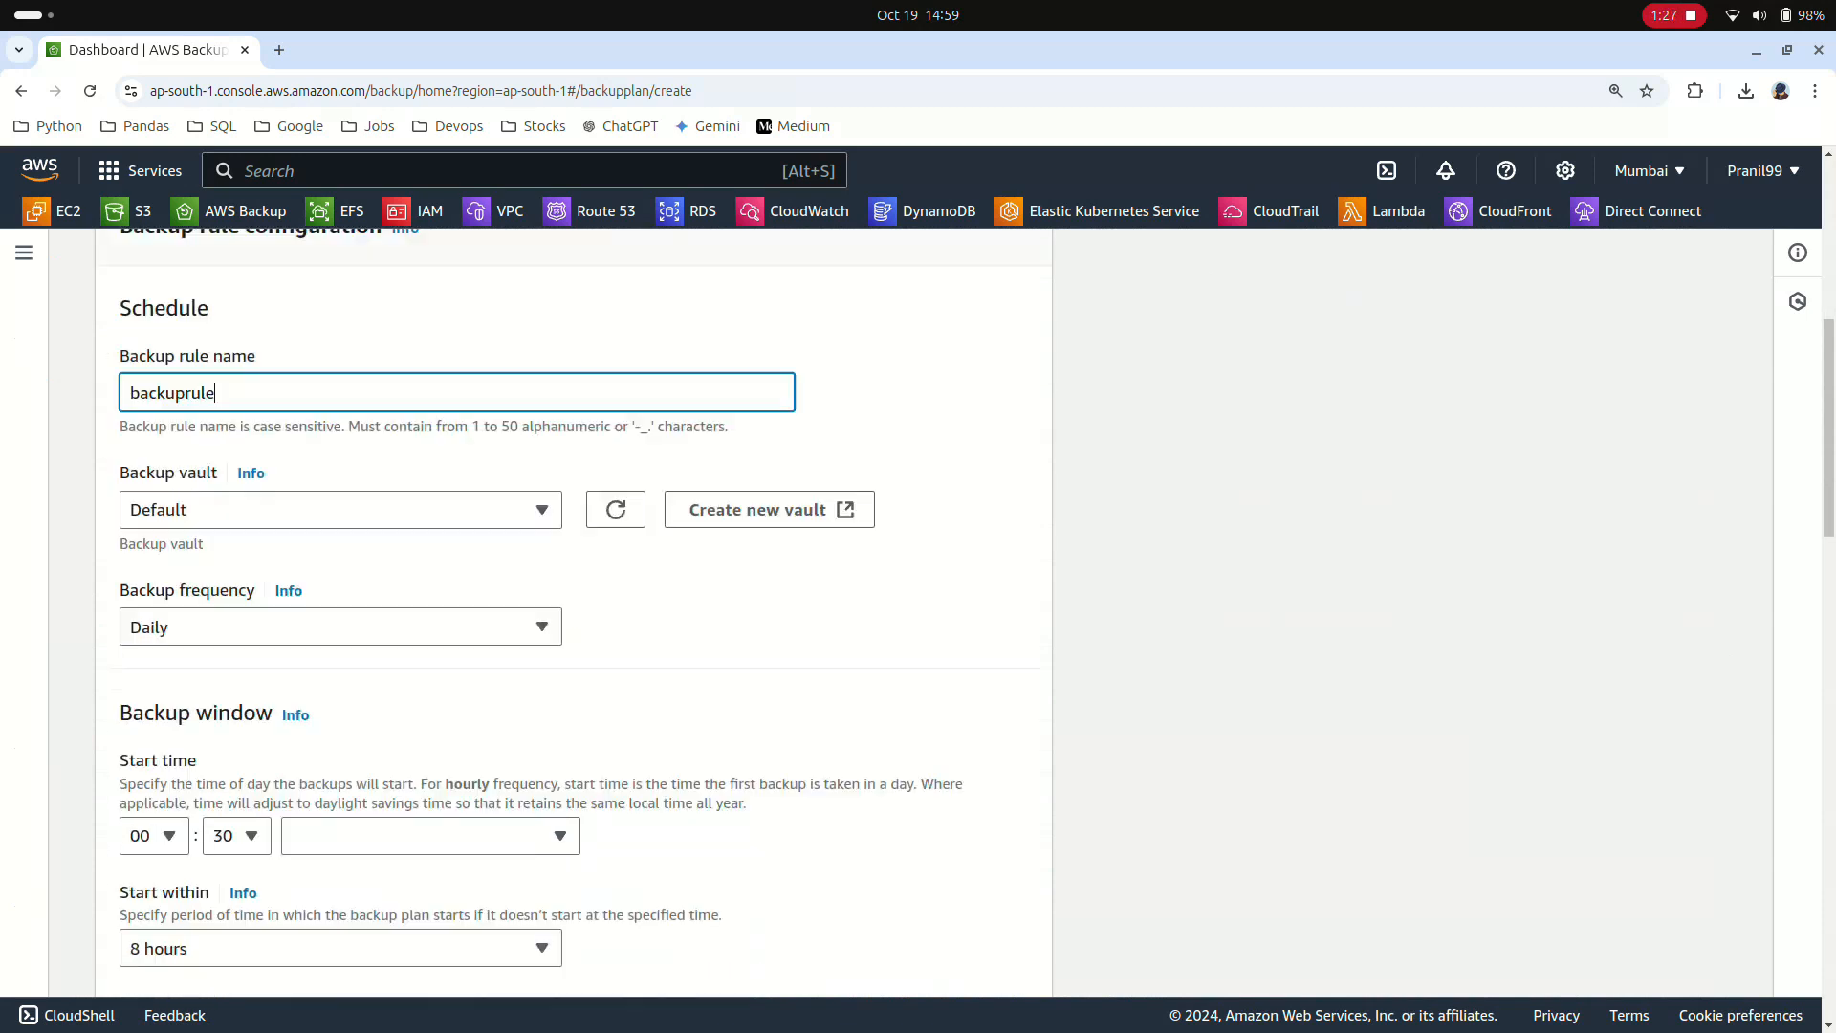
left_click(341, 472)
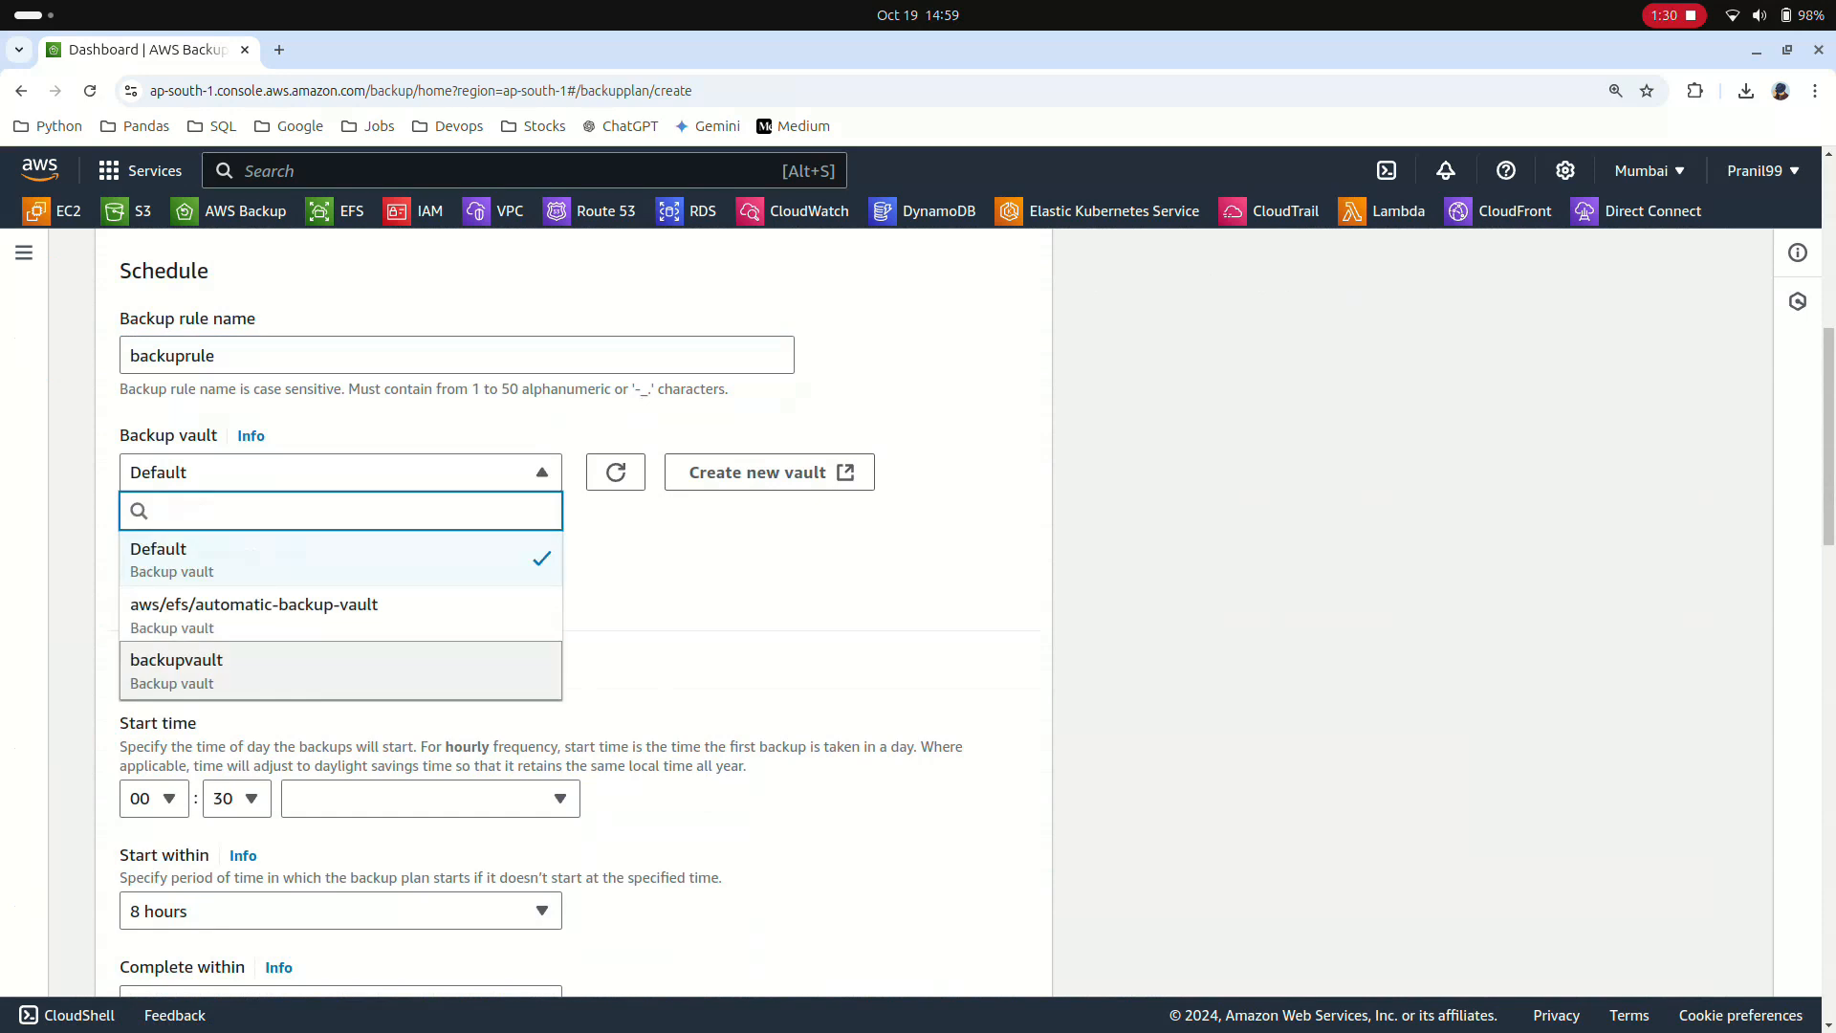
left_click(177, 669)
left_click(340, 590)
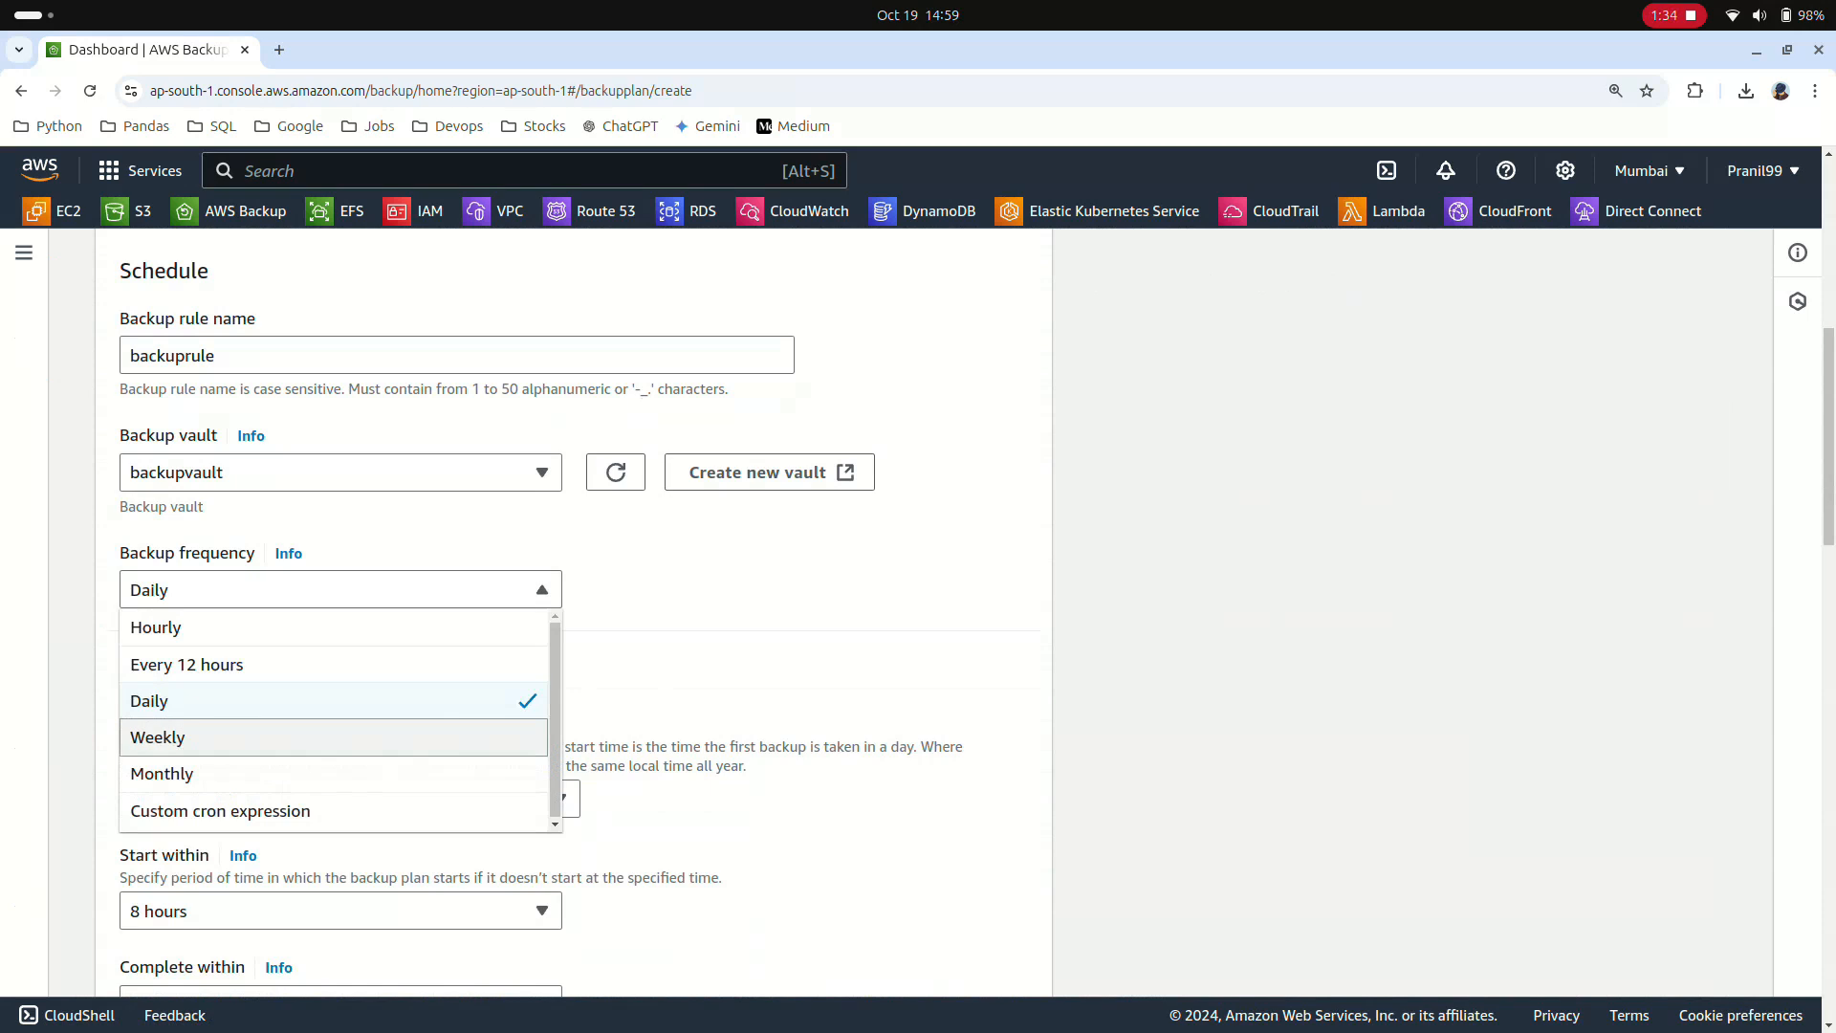
left_click(176, 737)
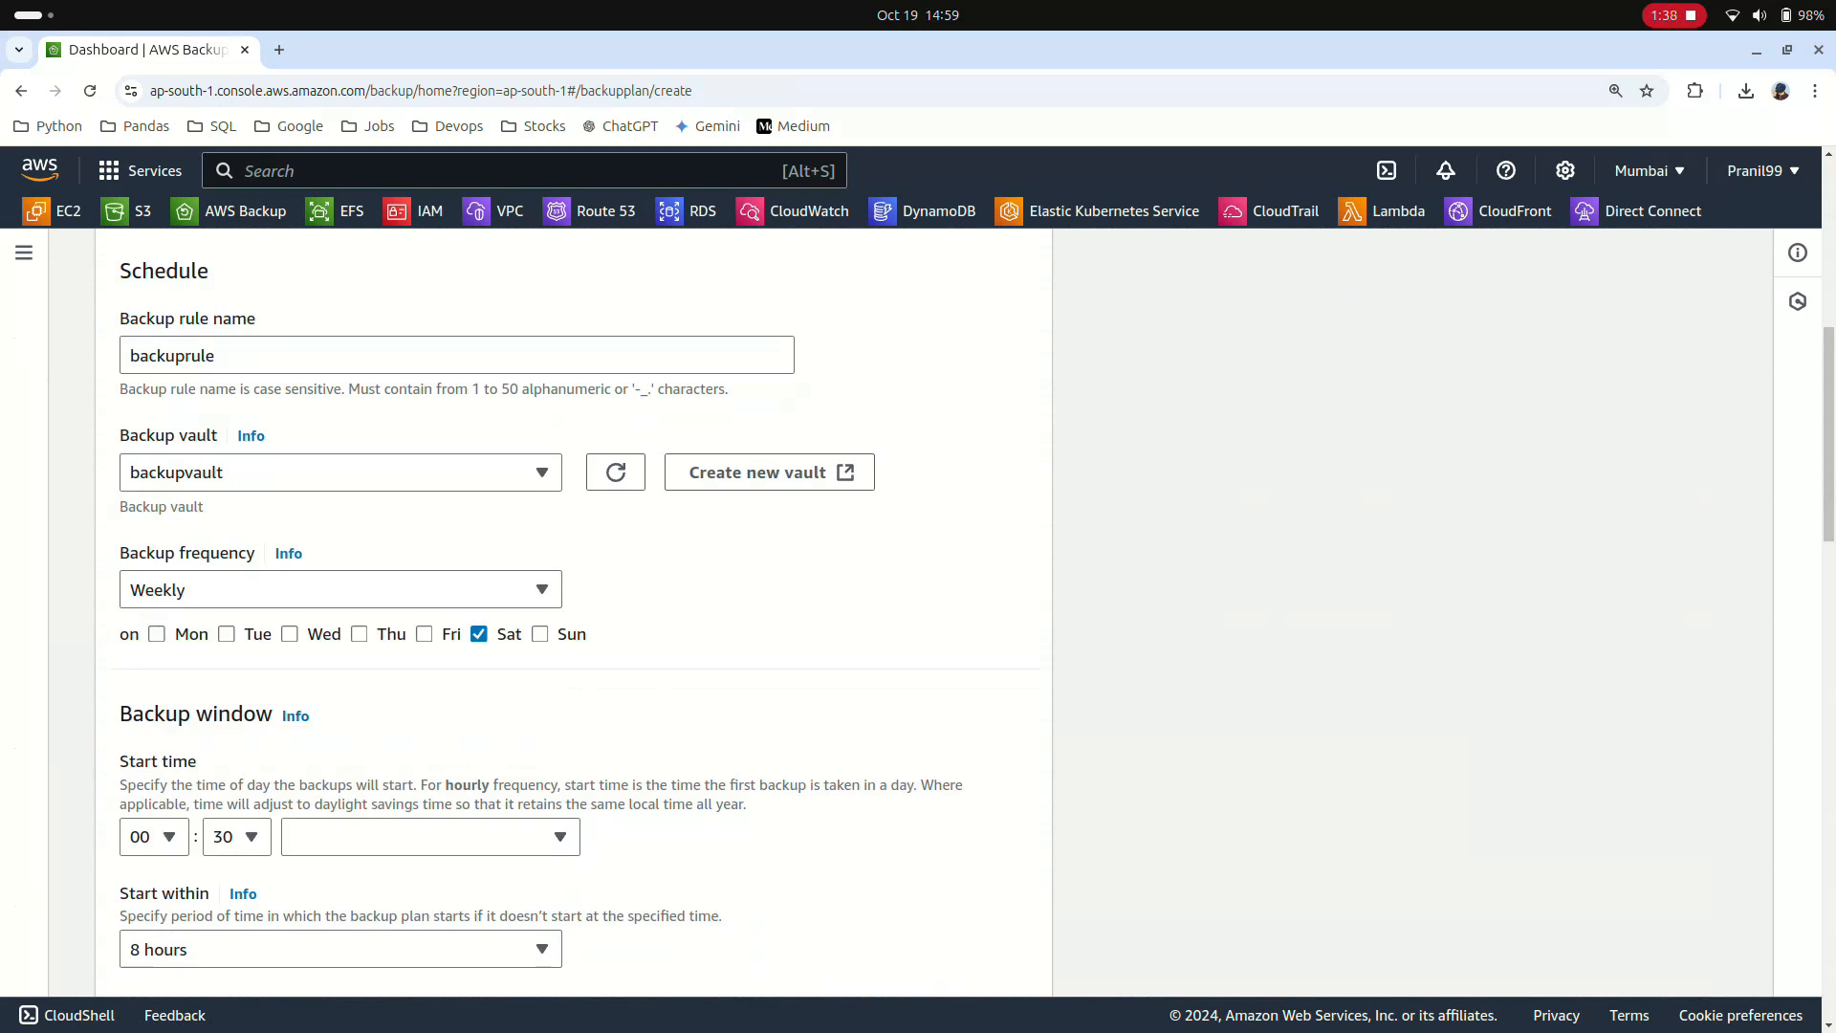
Set the backup window's time zone to Asia/Kolkata (UTC+05:30) and its start hour to 10.
scroll(574, 612, "down", 4)
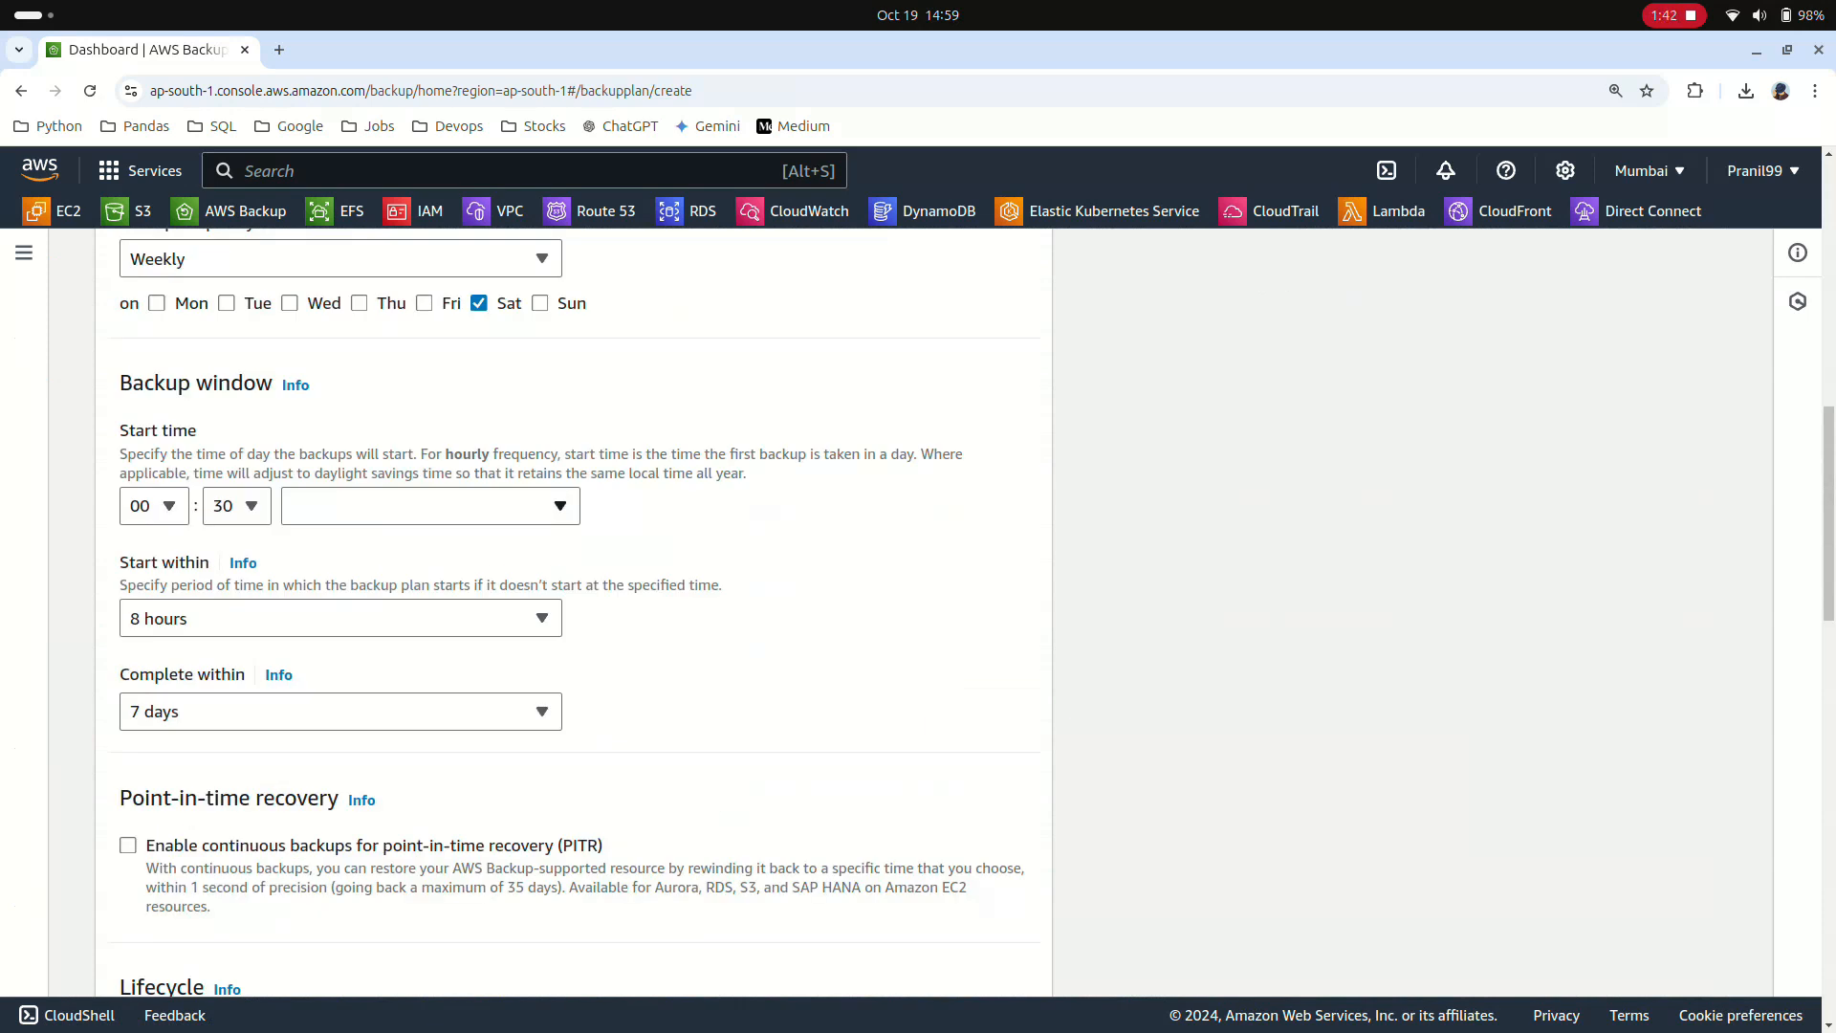
left_click(561, 505)
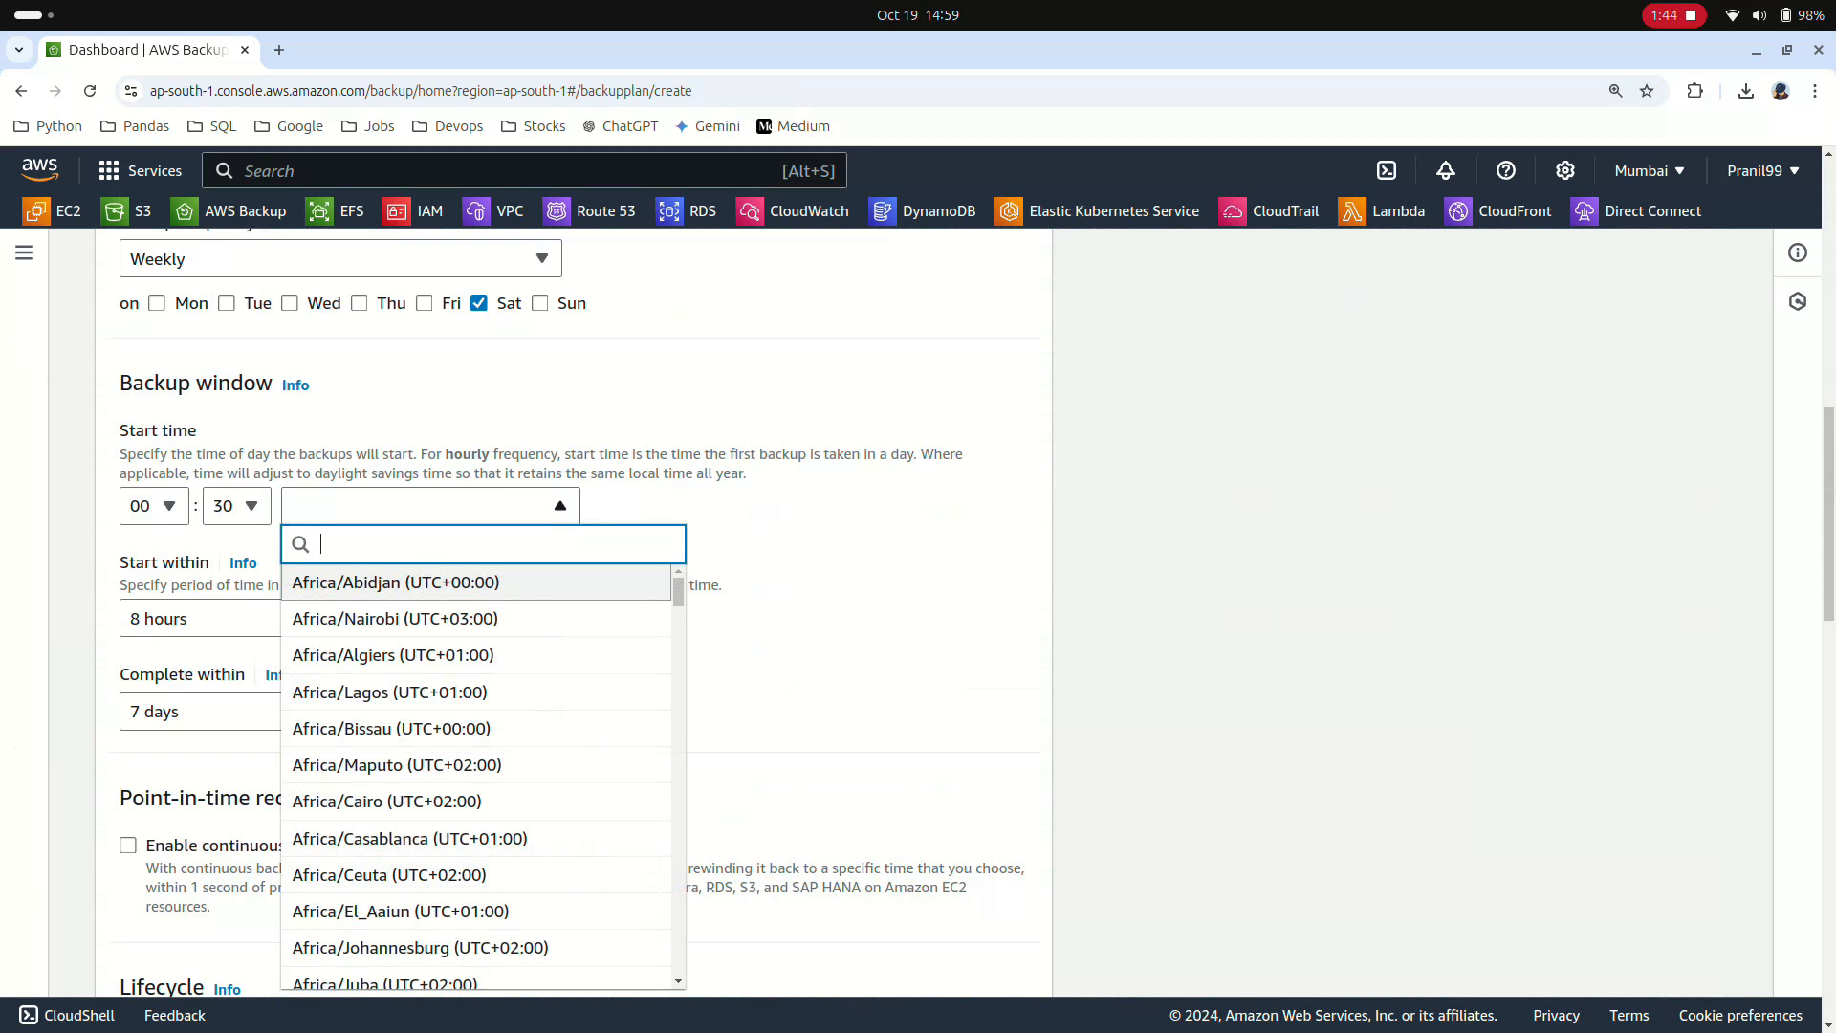
type("k")
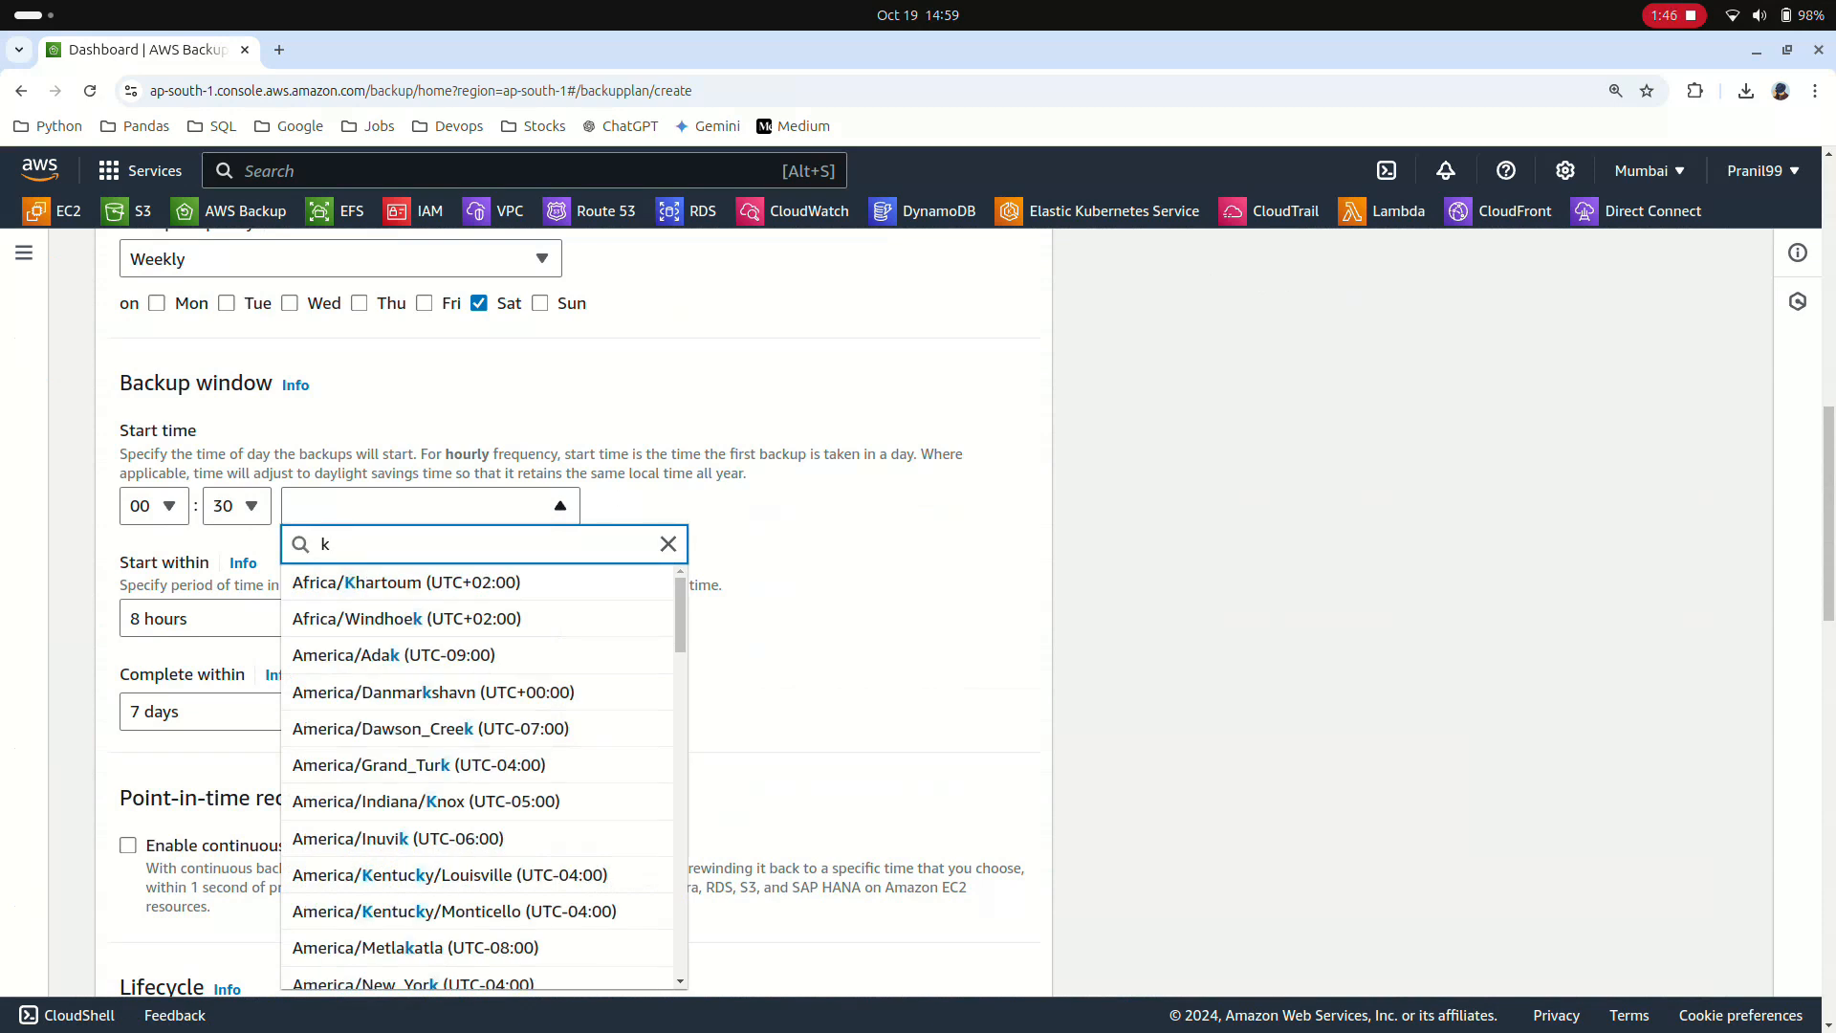
type("ol")
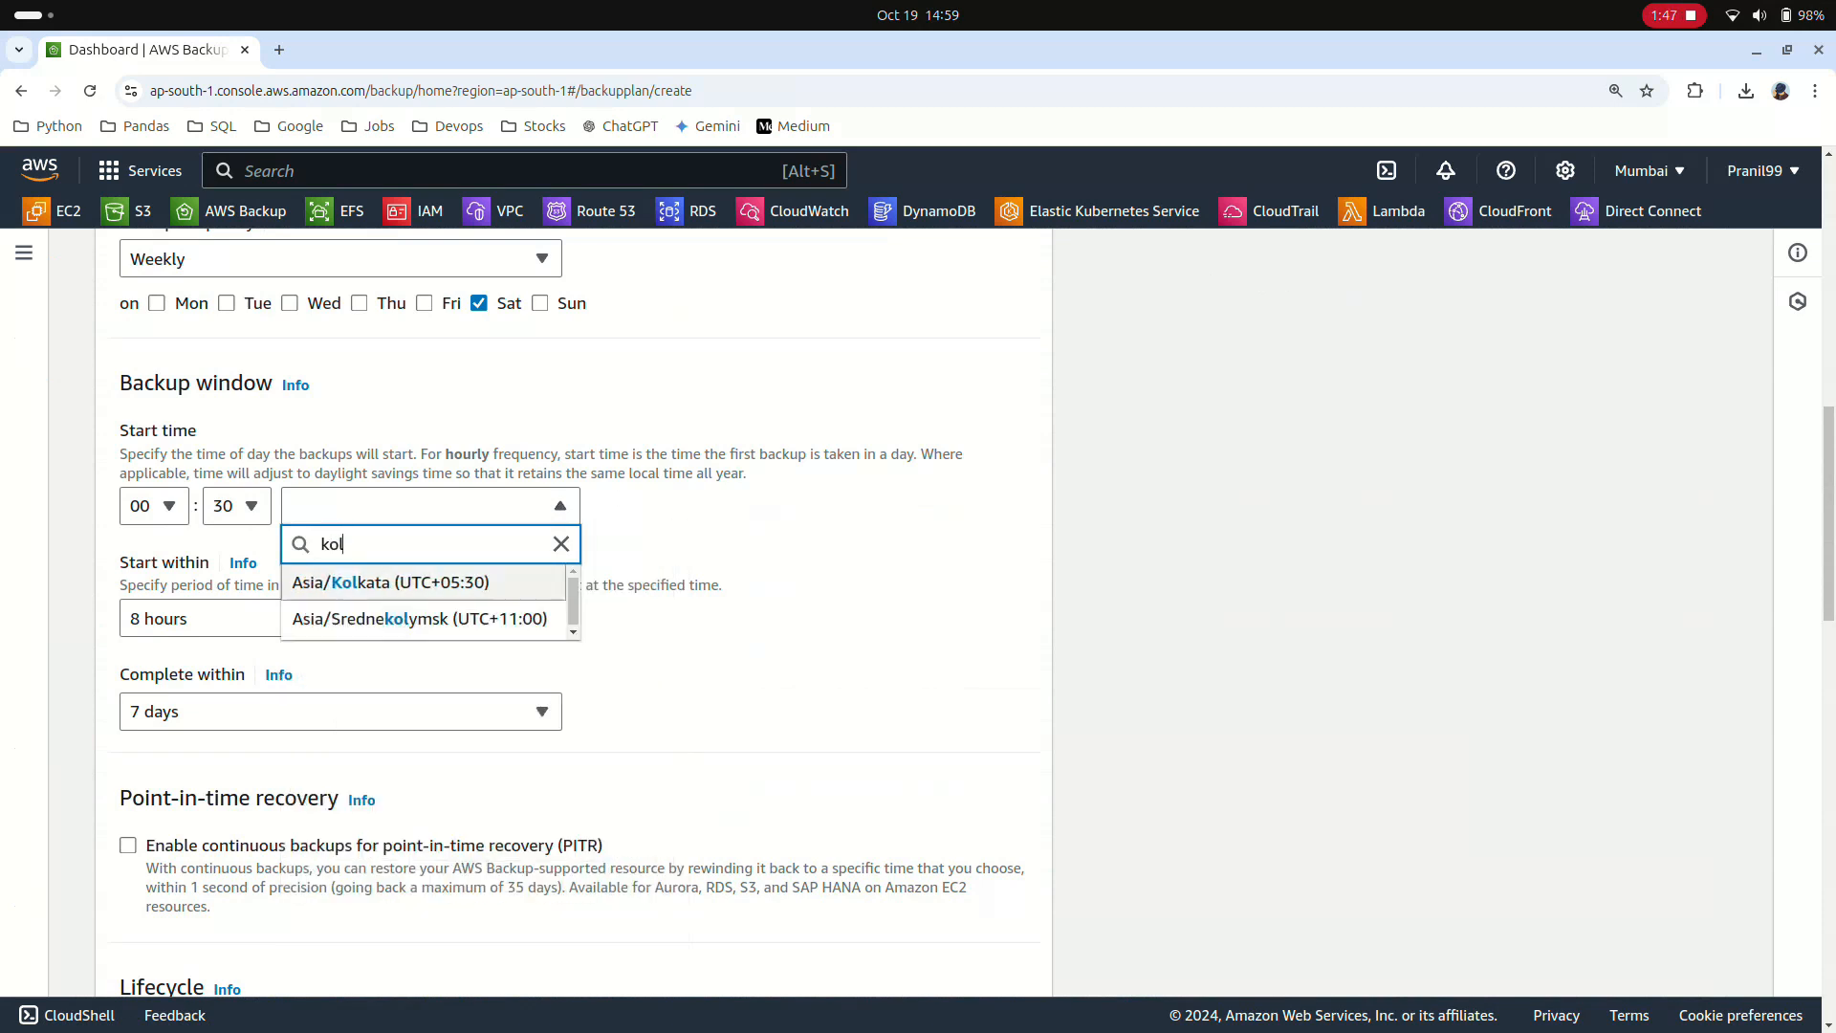
key("Return")
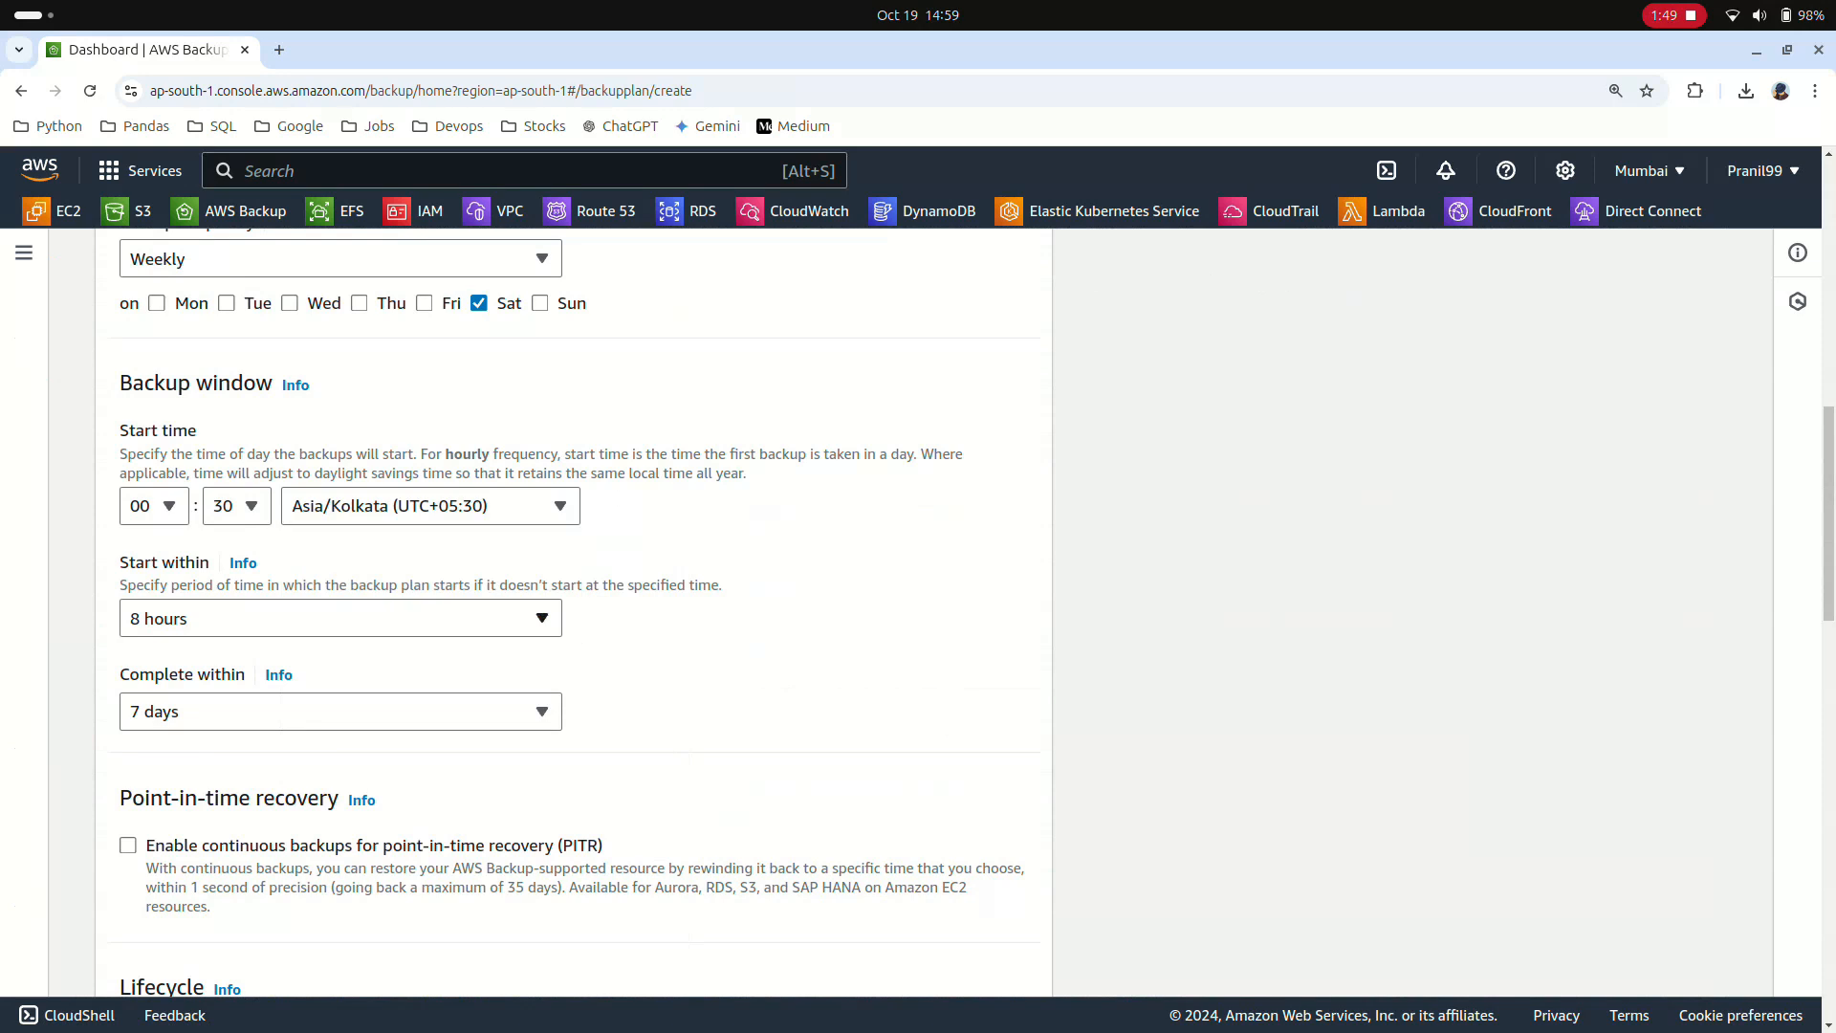
left_click(169, 506)
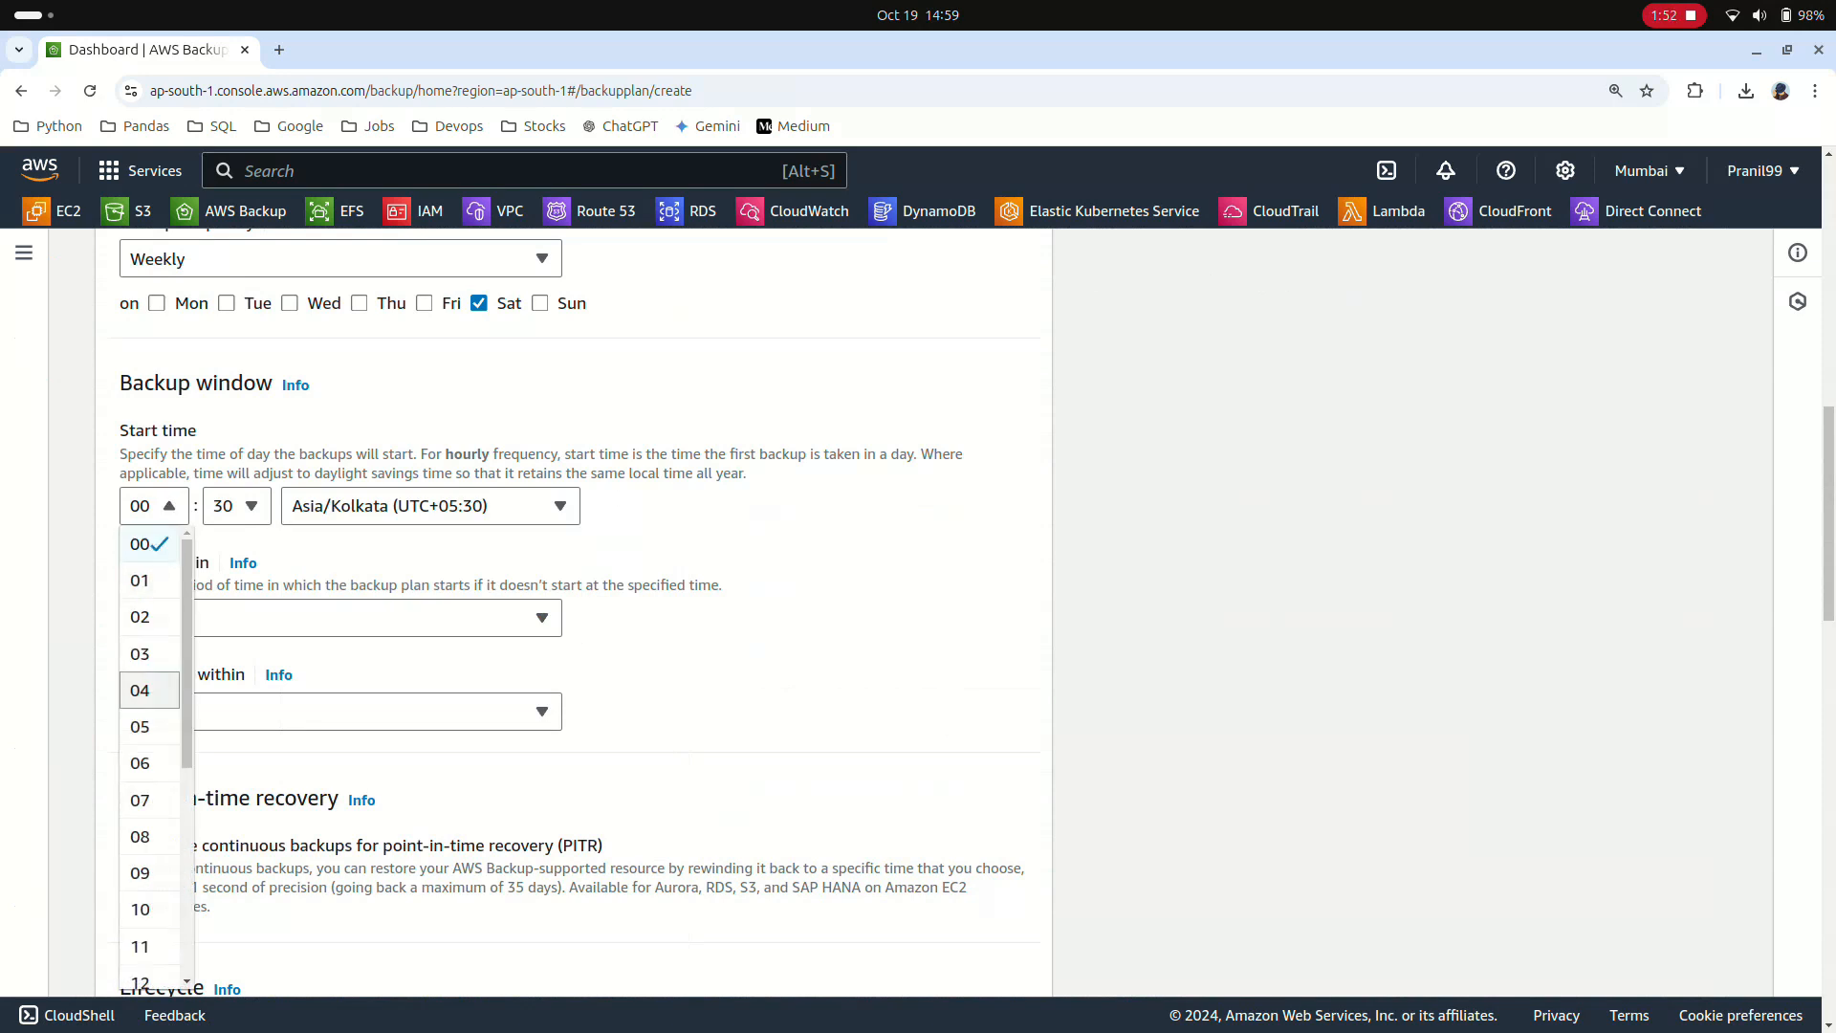
scroll(149, 688, "down", 4)
scroll(149, 688, "up", 3)
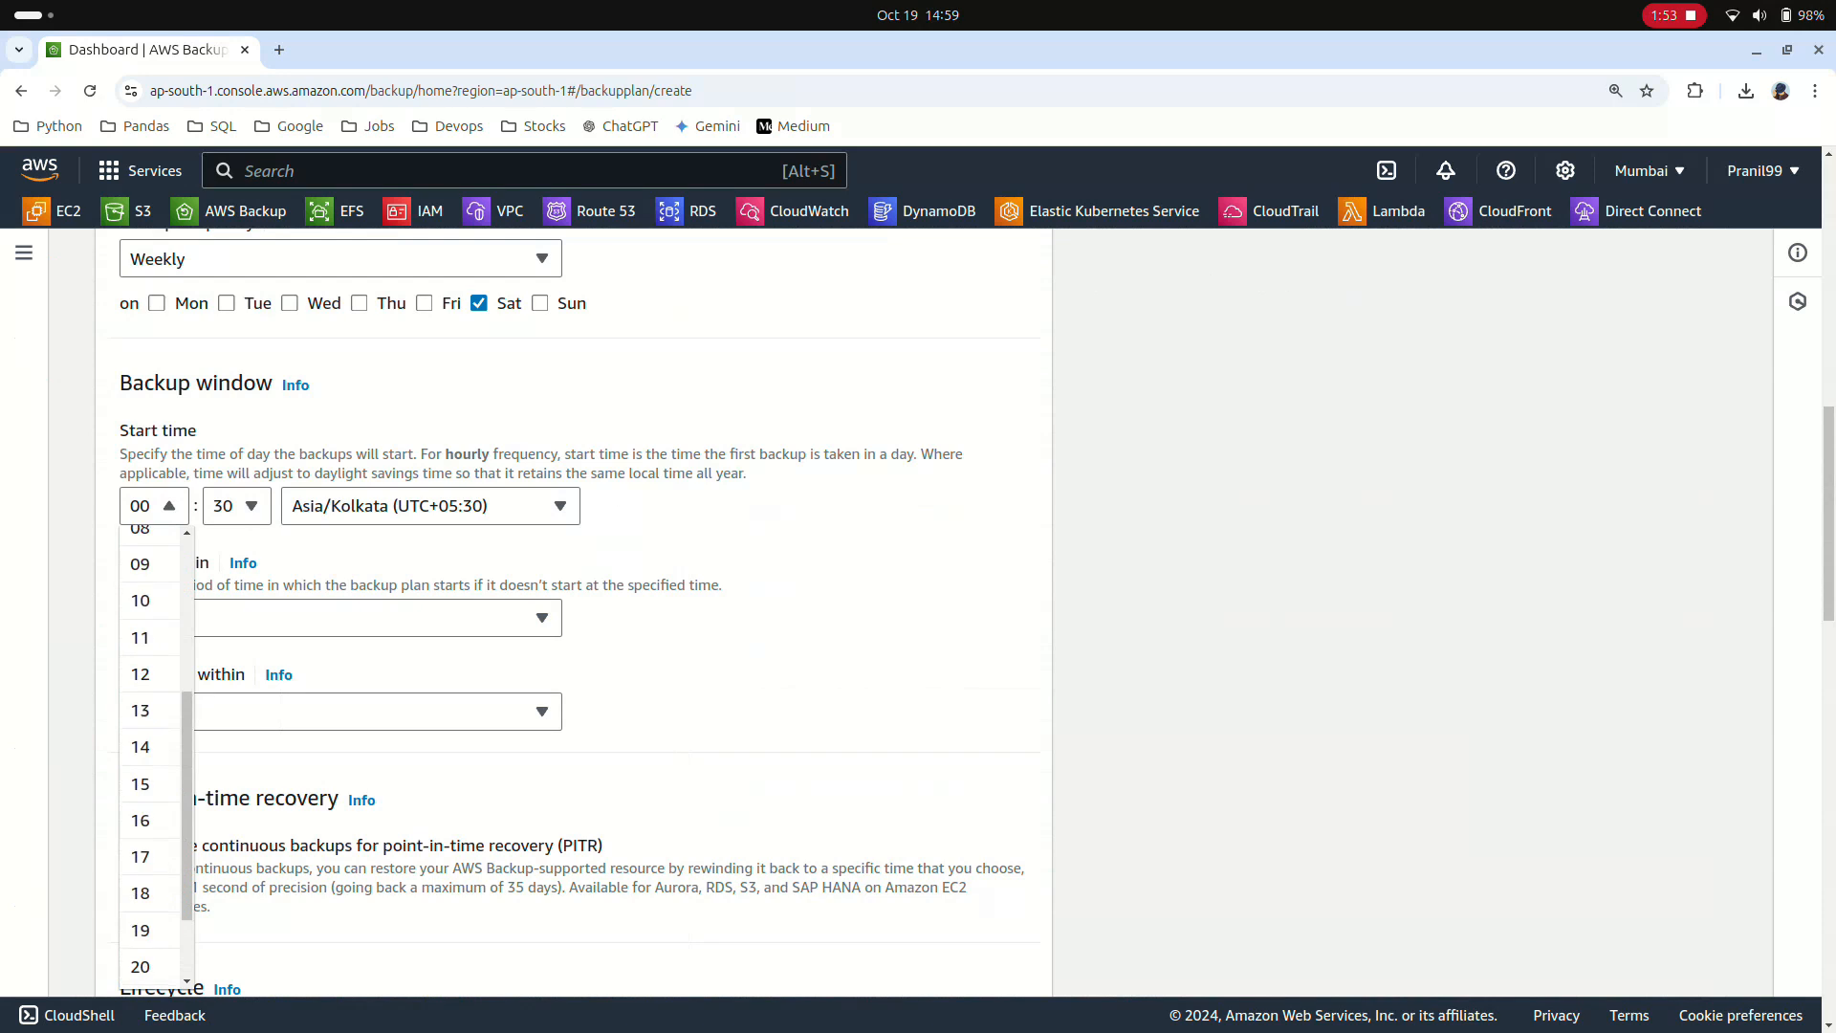
left_click(143, 611)
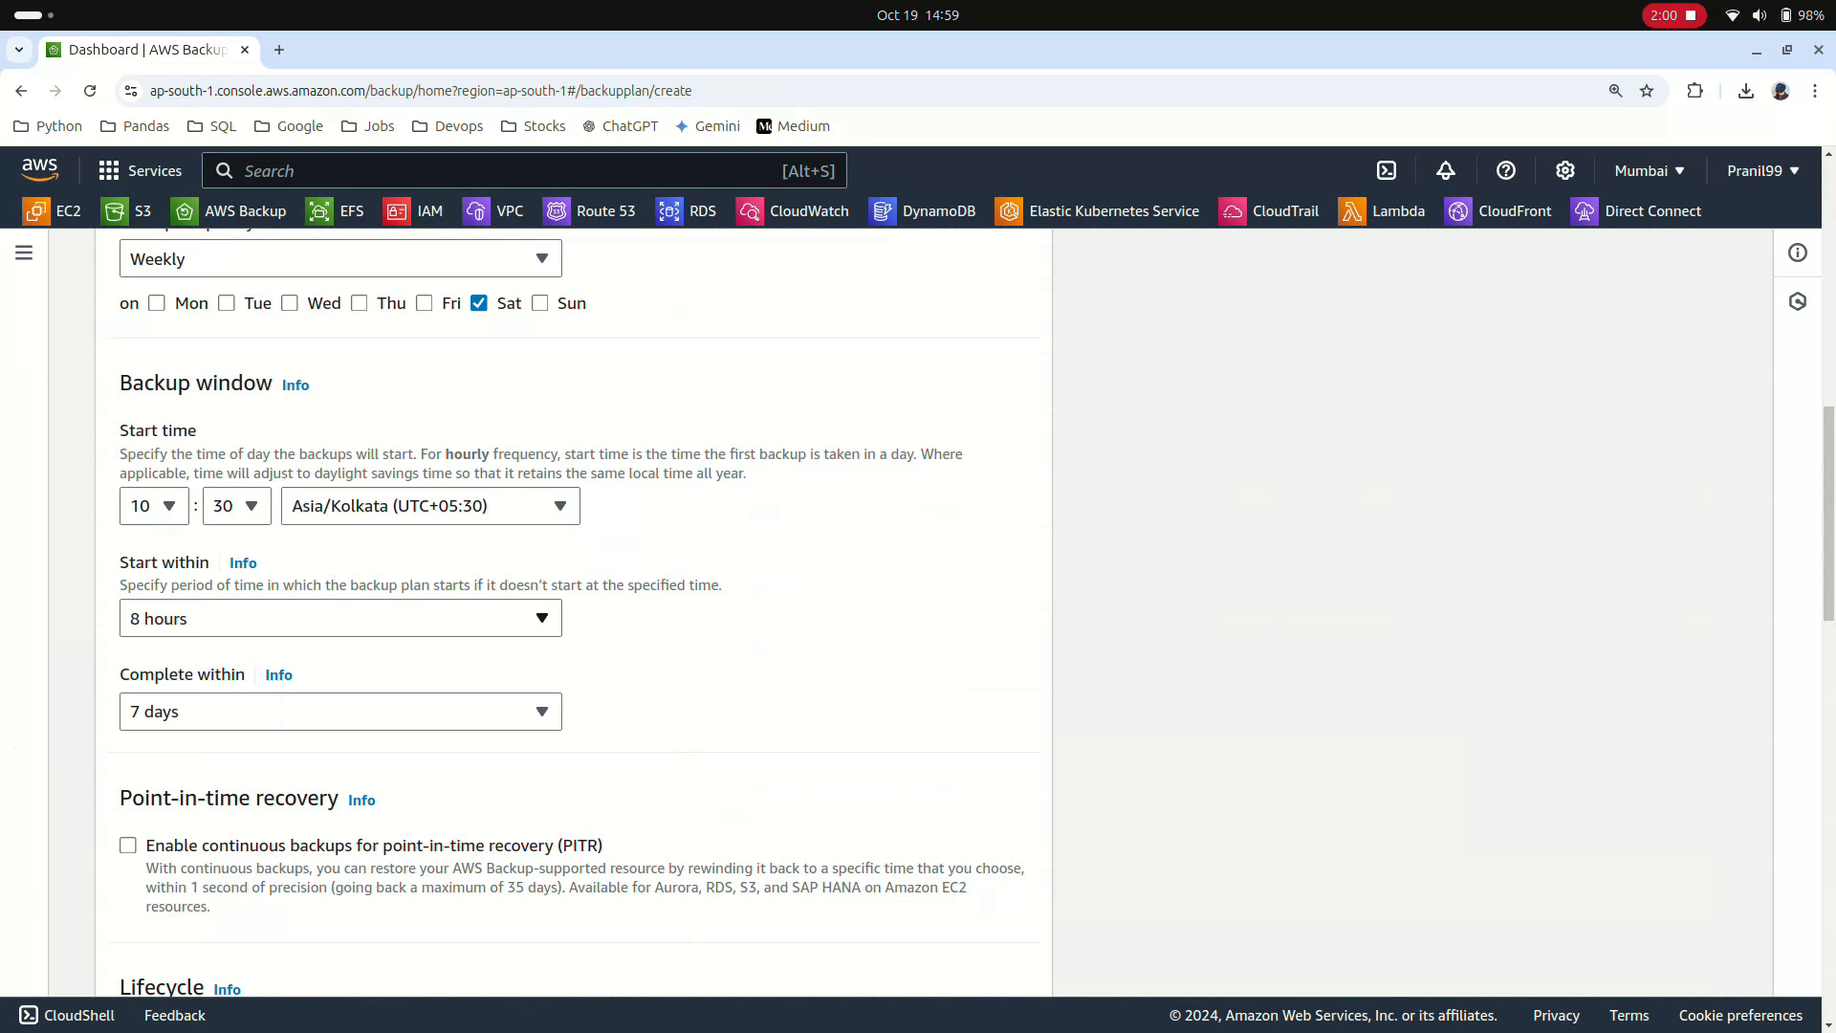
Set the backup window to start within 1 hour and complete within 2 hours.
left_click(541, 617)
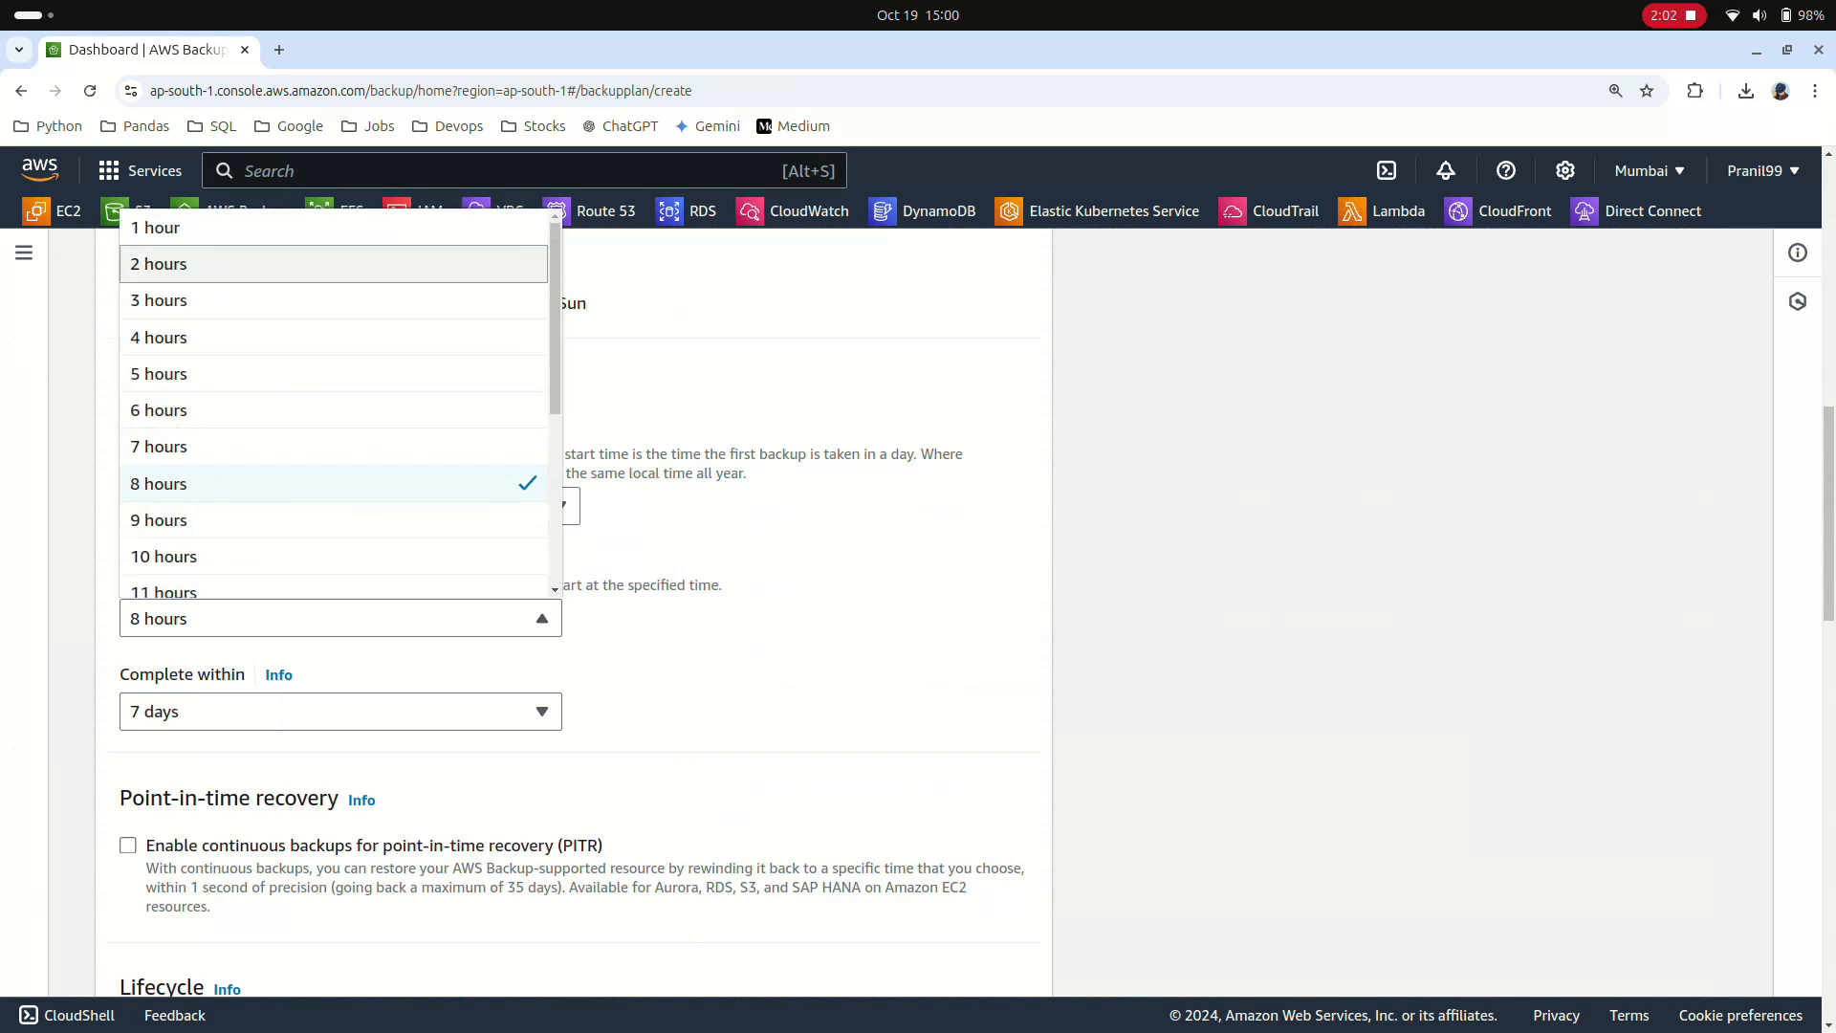
left_click(333, 228)
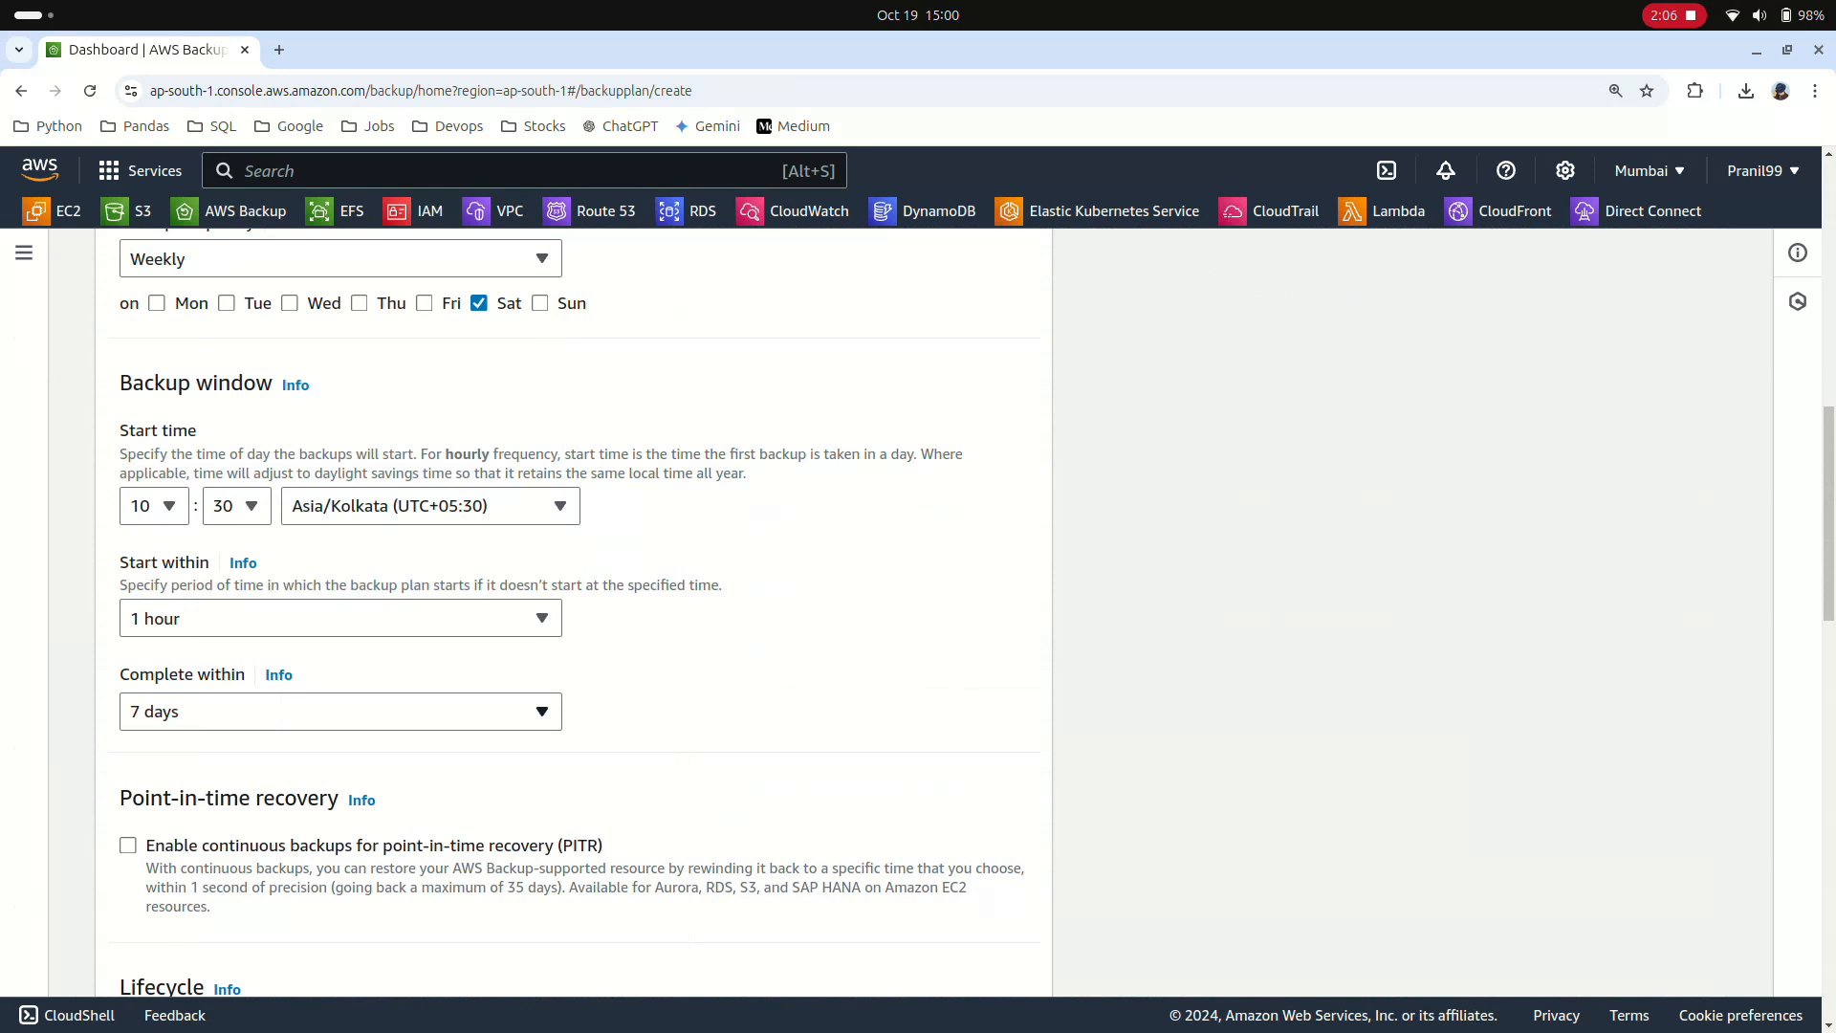
left_click(541, 711)
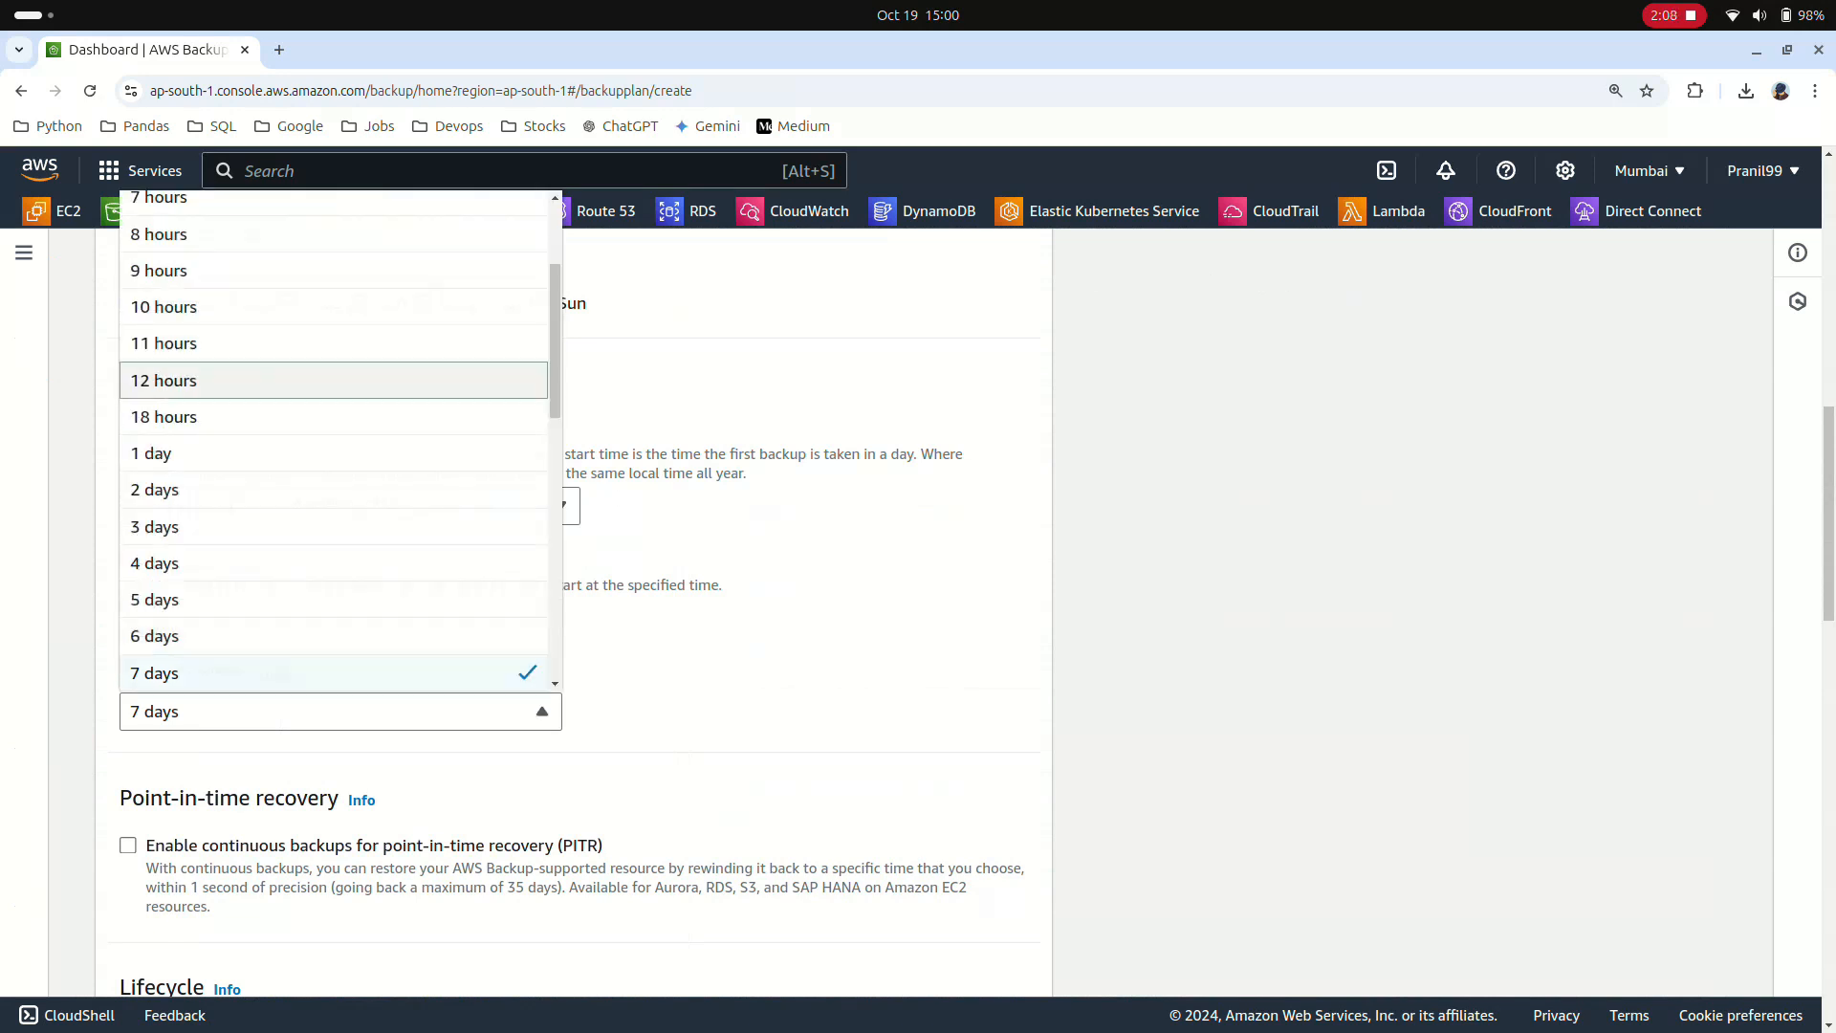
scroll(334, 382, "up", 10)
scroll(573, 574, "up", 5)
scroll(573, 574, "down", 10)
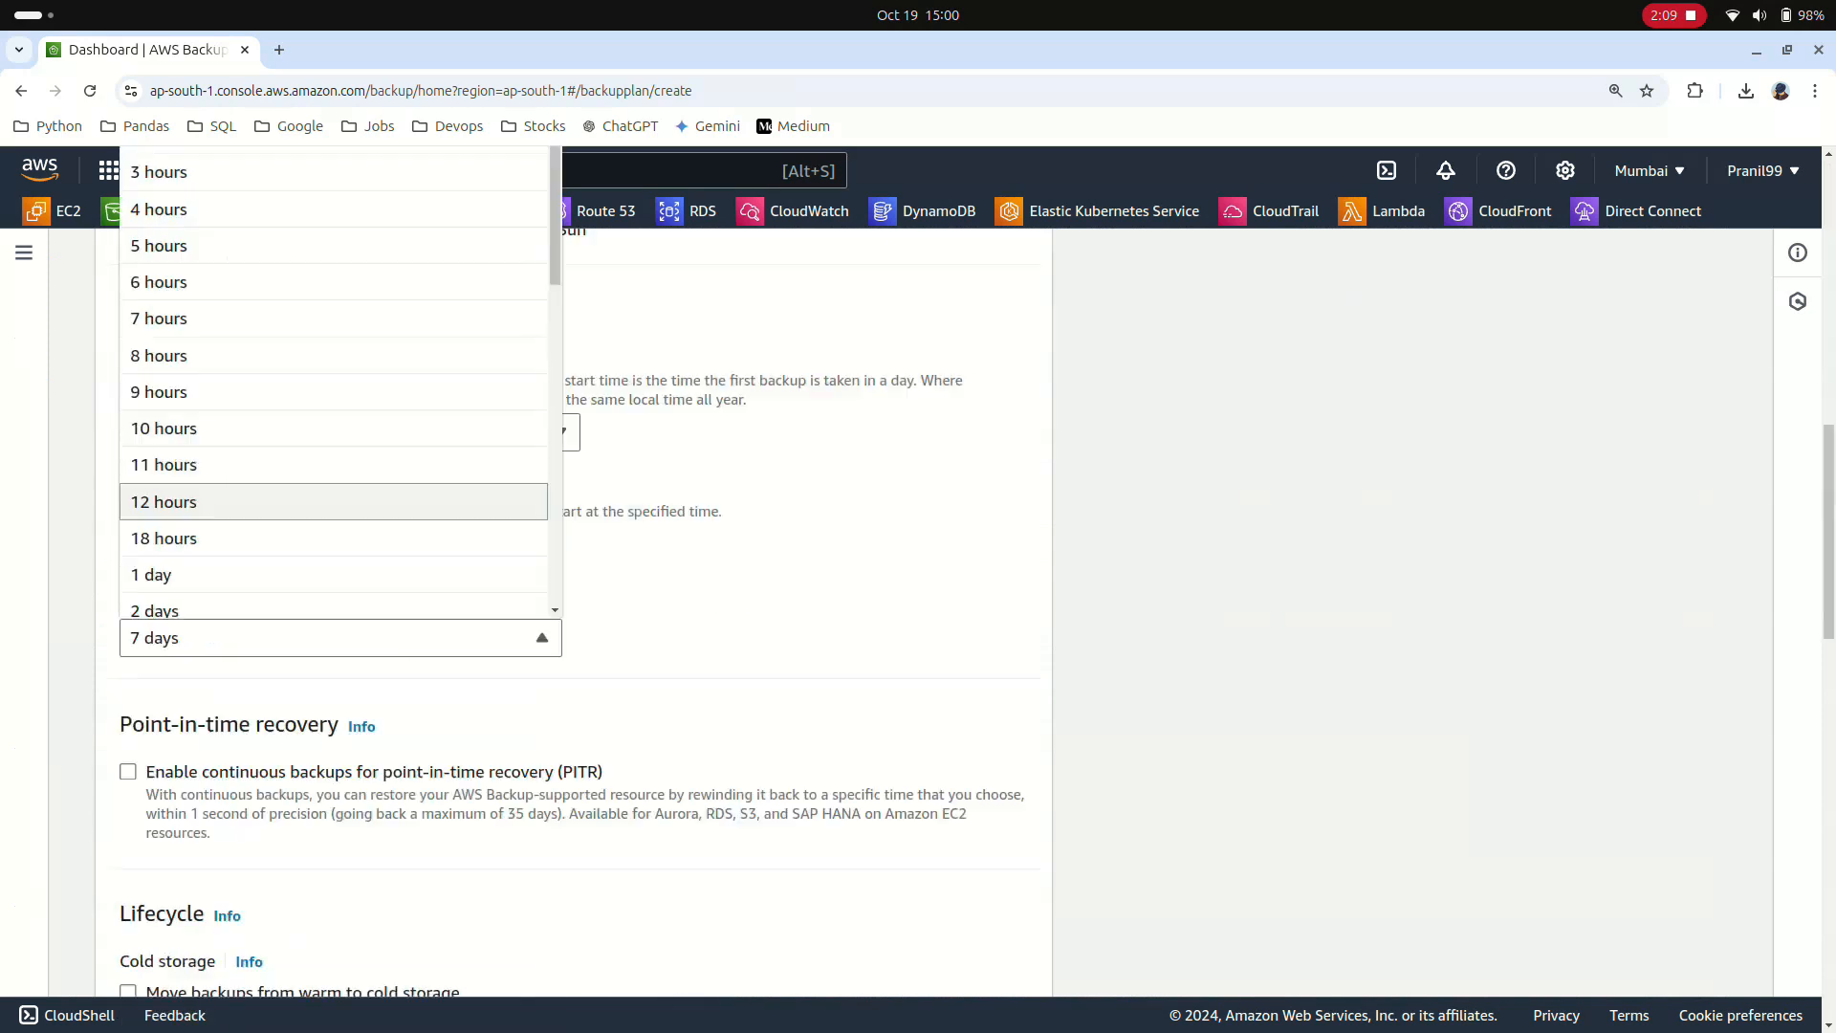
scroll(334, 463, "up", 2)
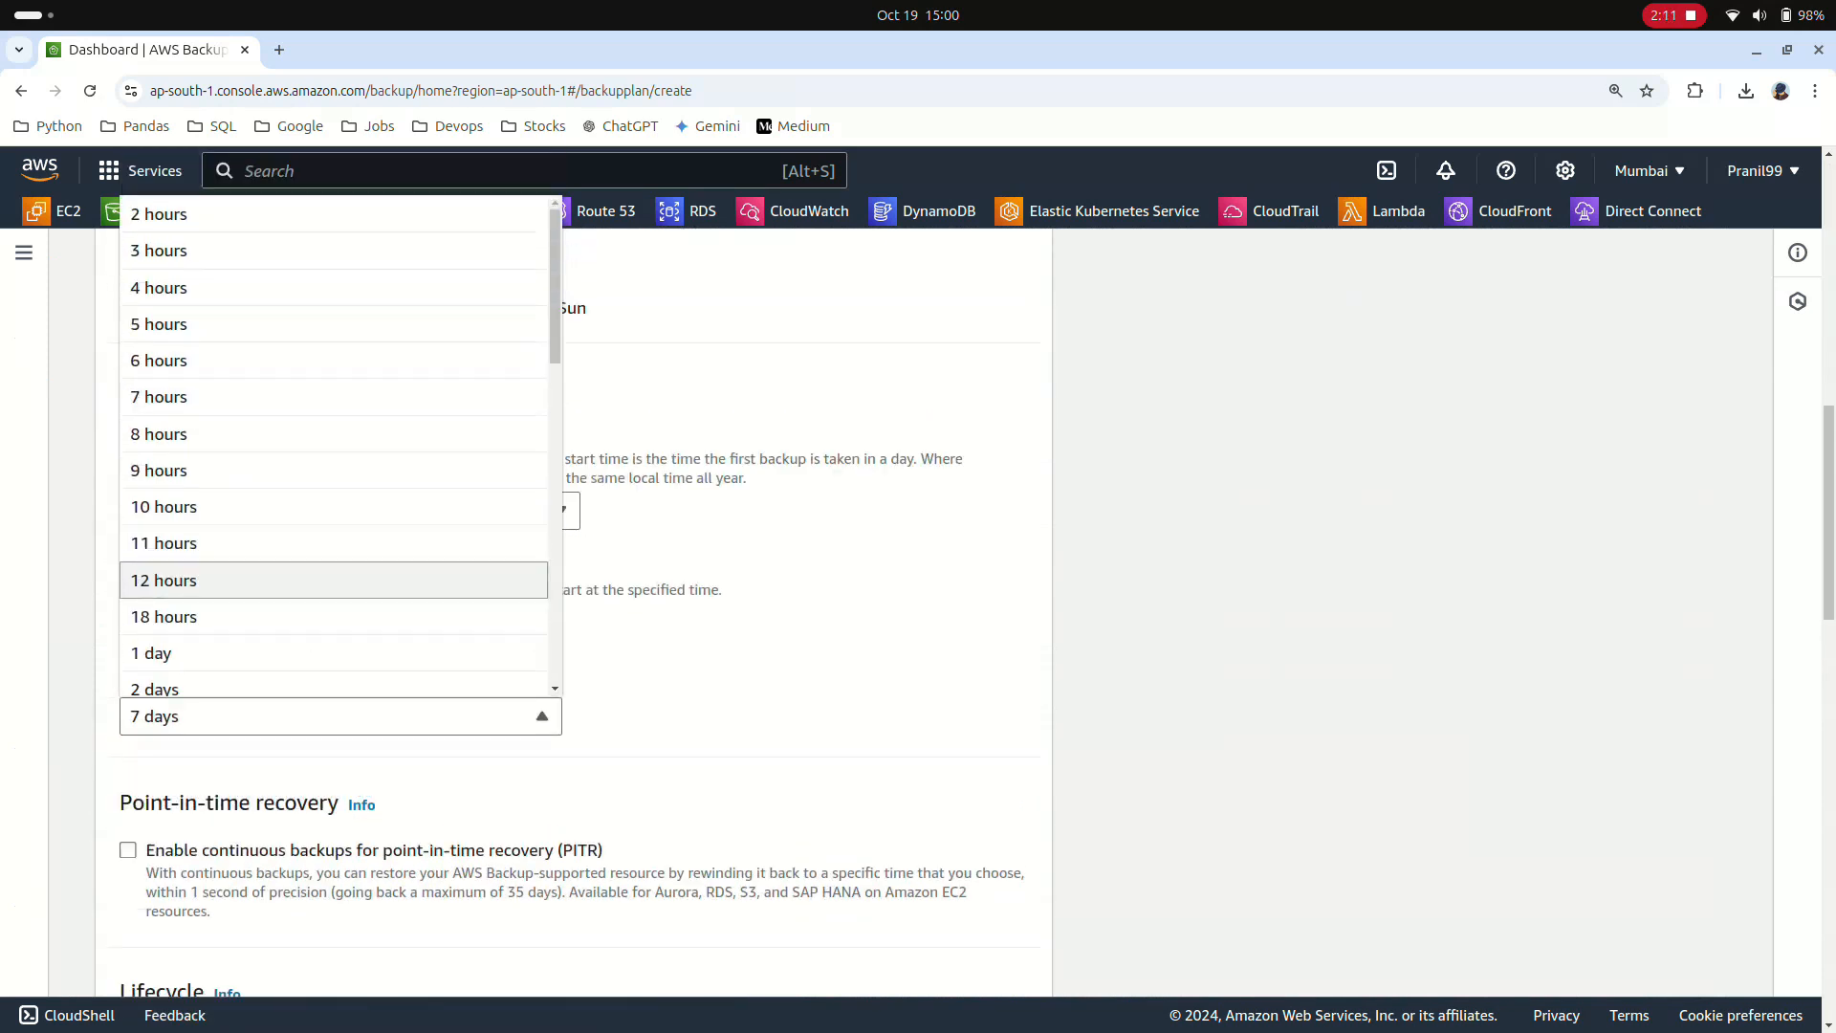
key("Return")
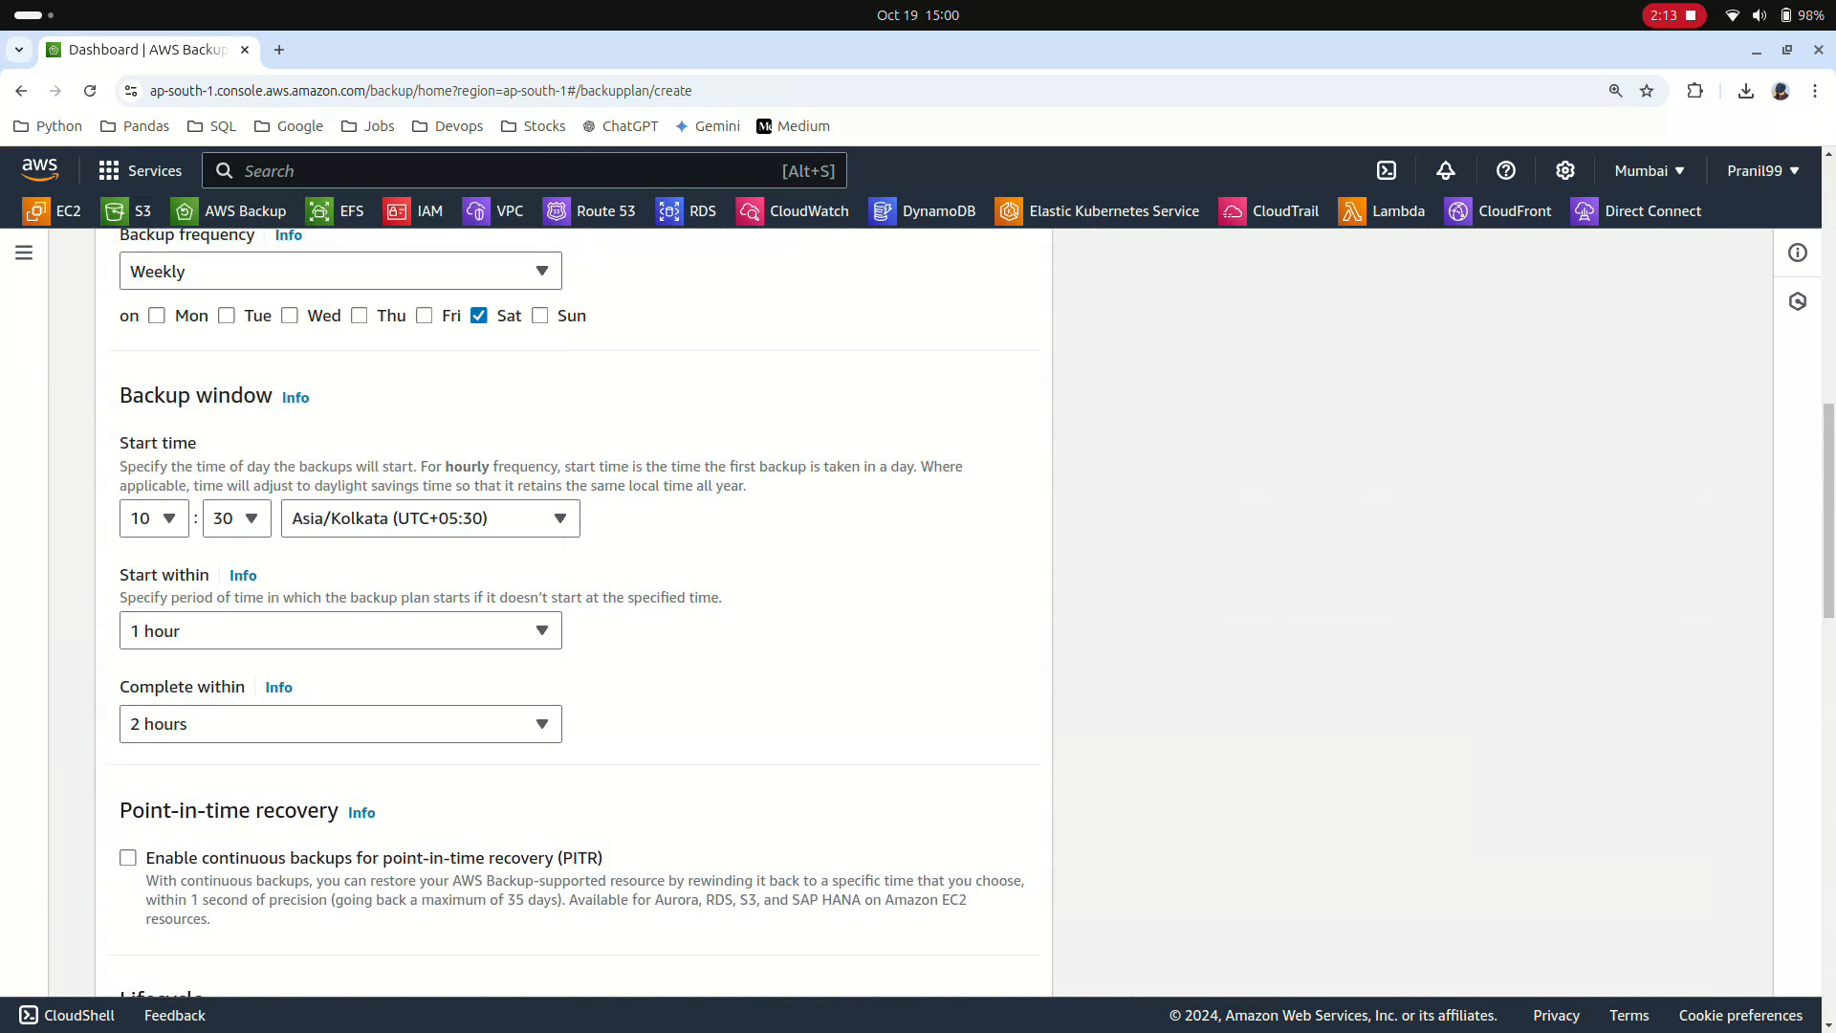
Set the rule's total retention period to 30 days.
scroll(574, 612, "down", 4)
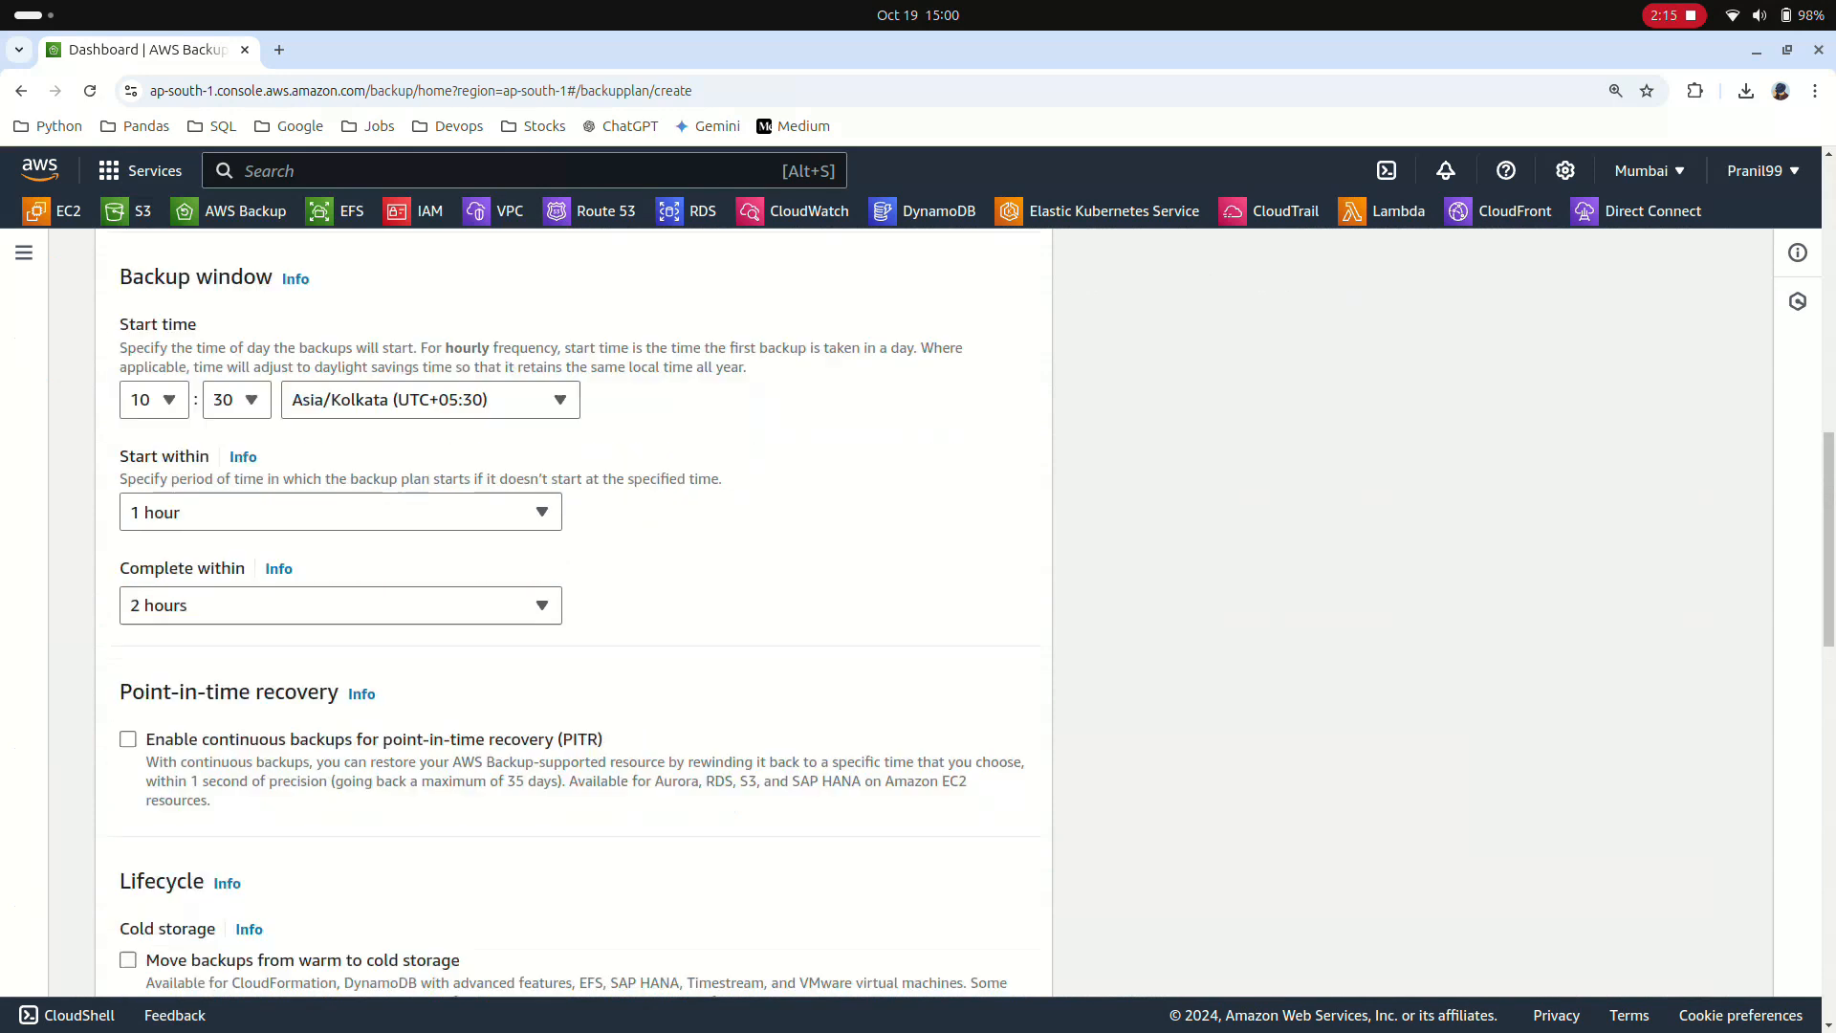
scroll(573, 612, "down", 1)
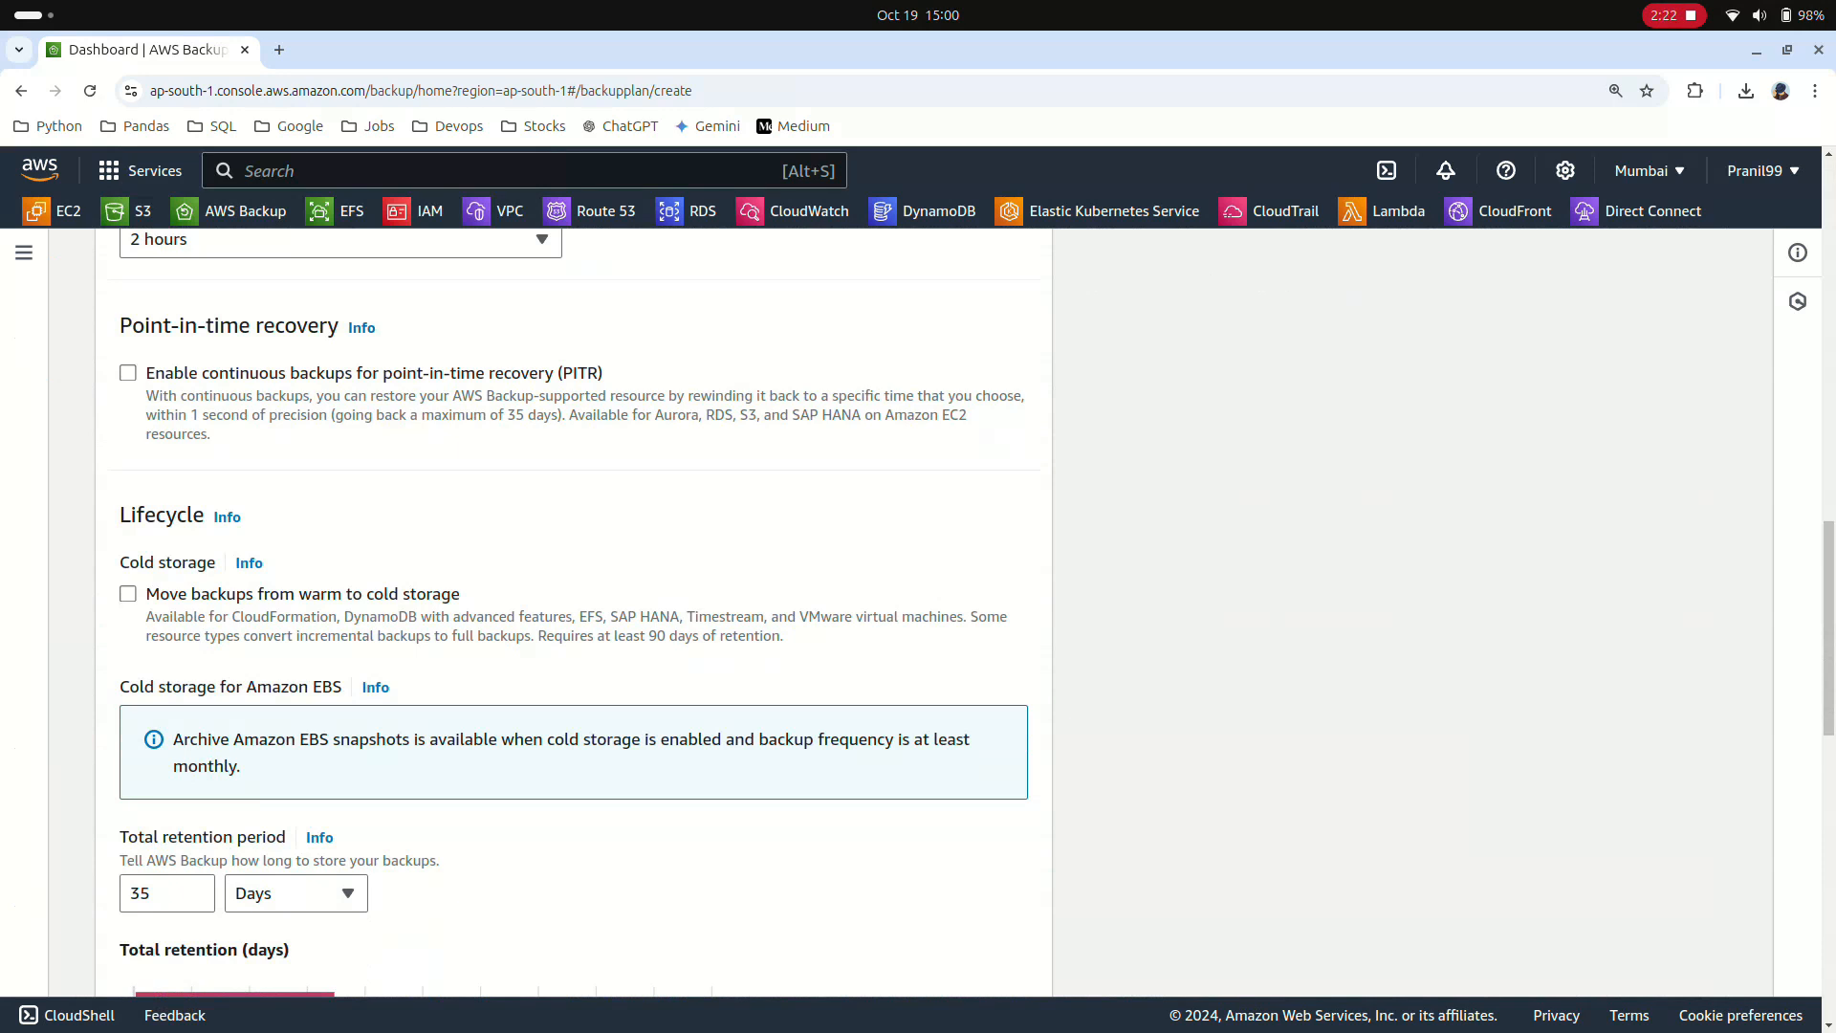
scroll(573, 612, "down", 2)
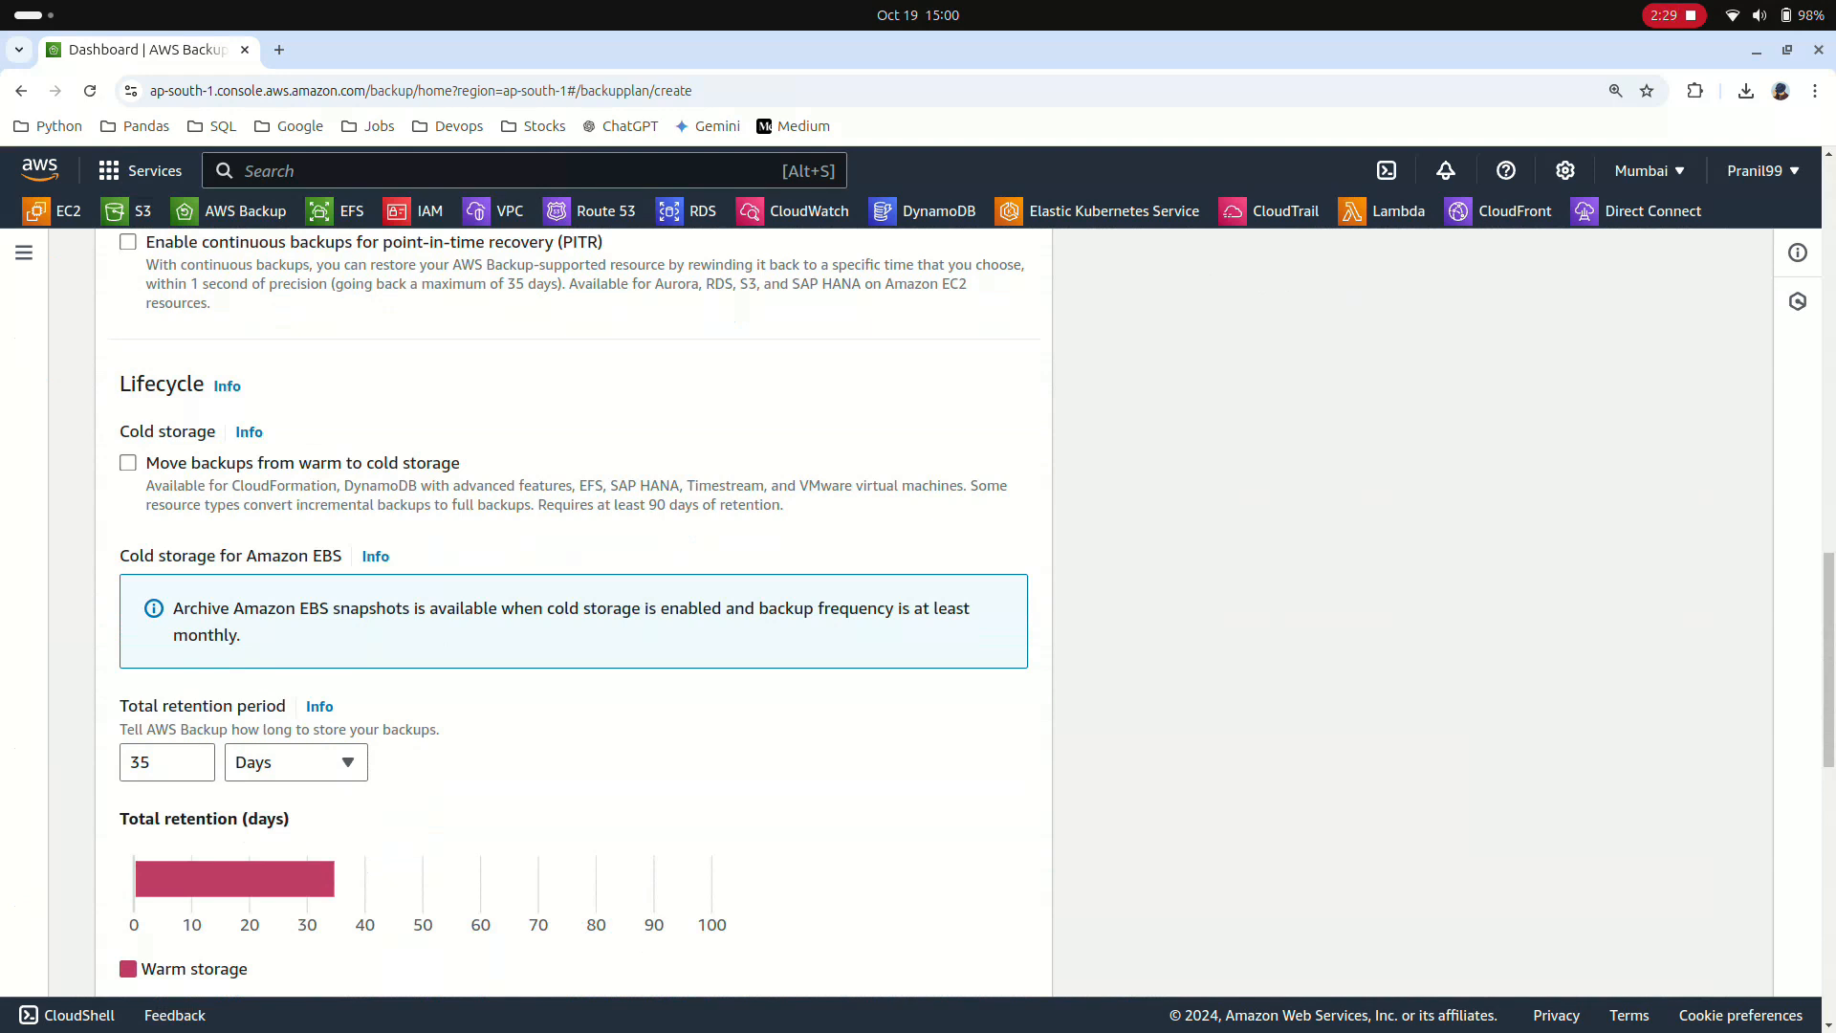
scroll(573, 612, "down", 3)
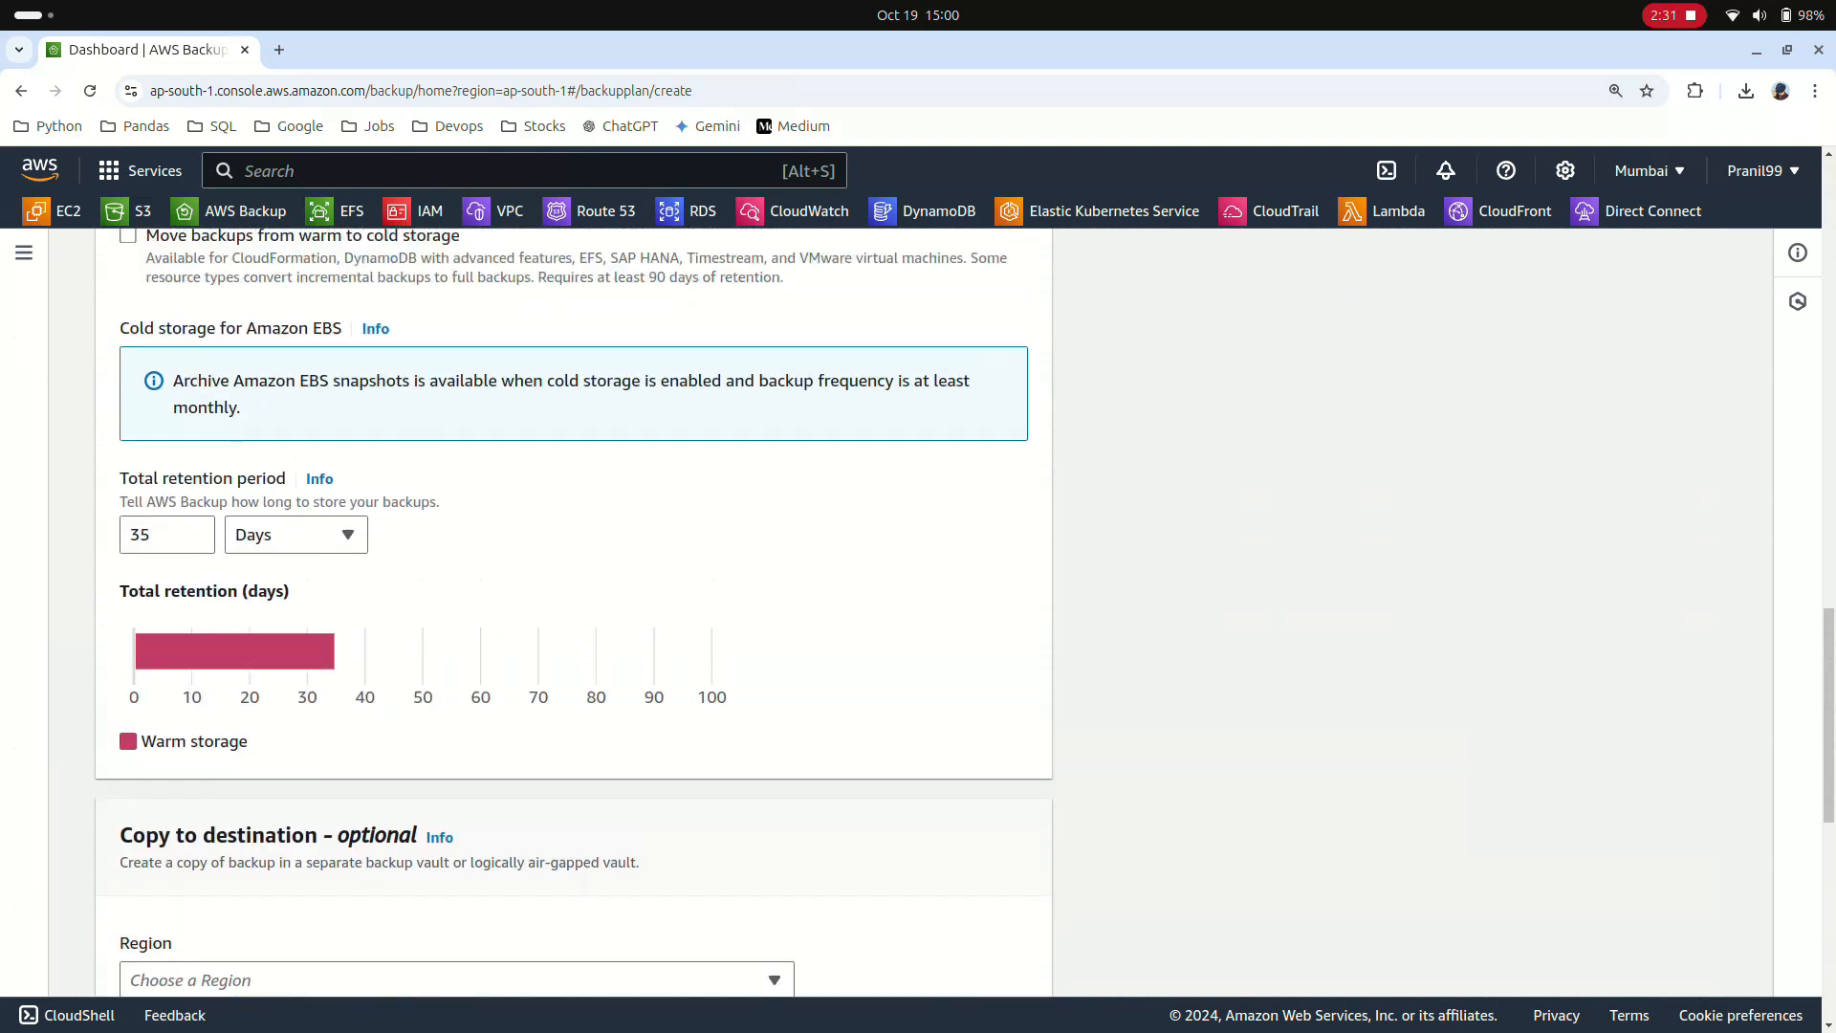
scroll(574, 612, "up", 1)
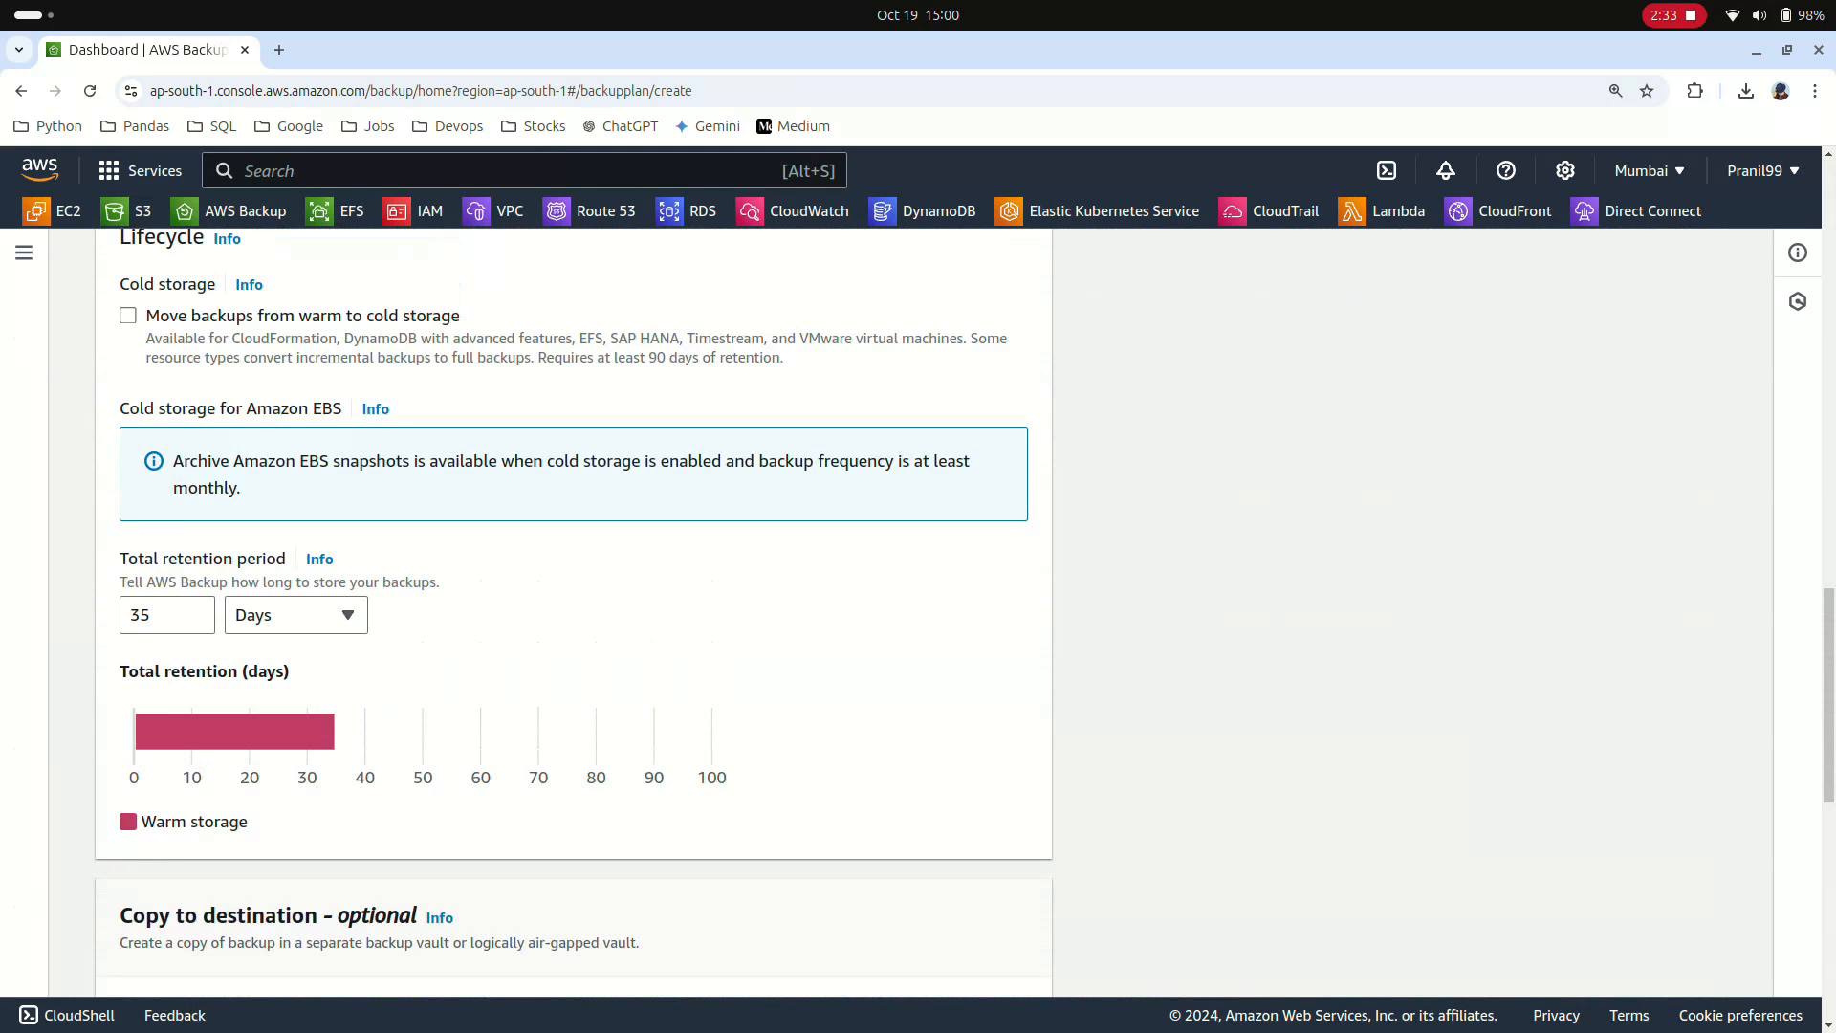
left_click(170, 615)
key("BackSpace")
type("0")
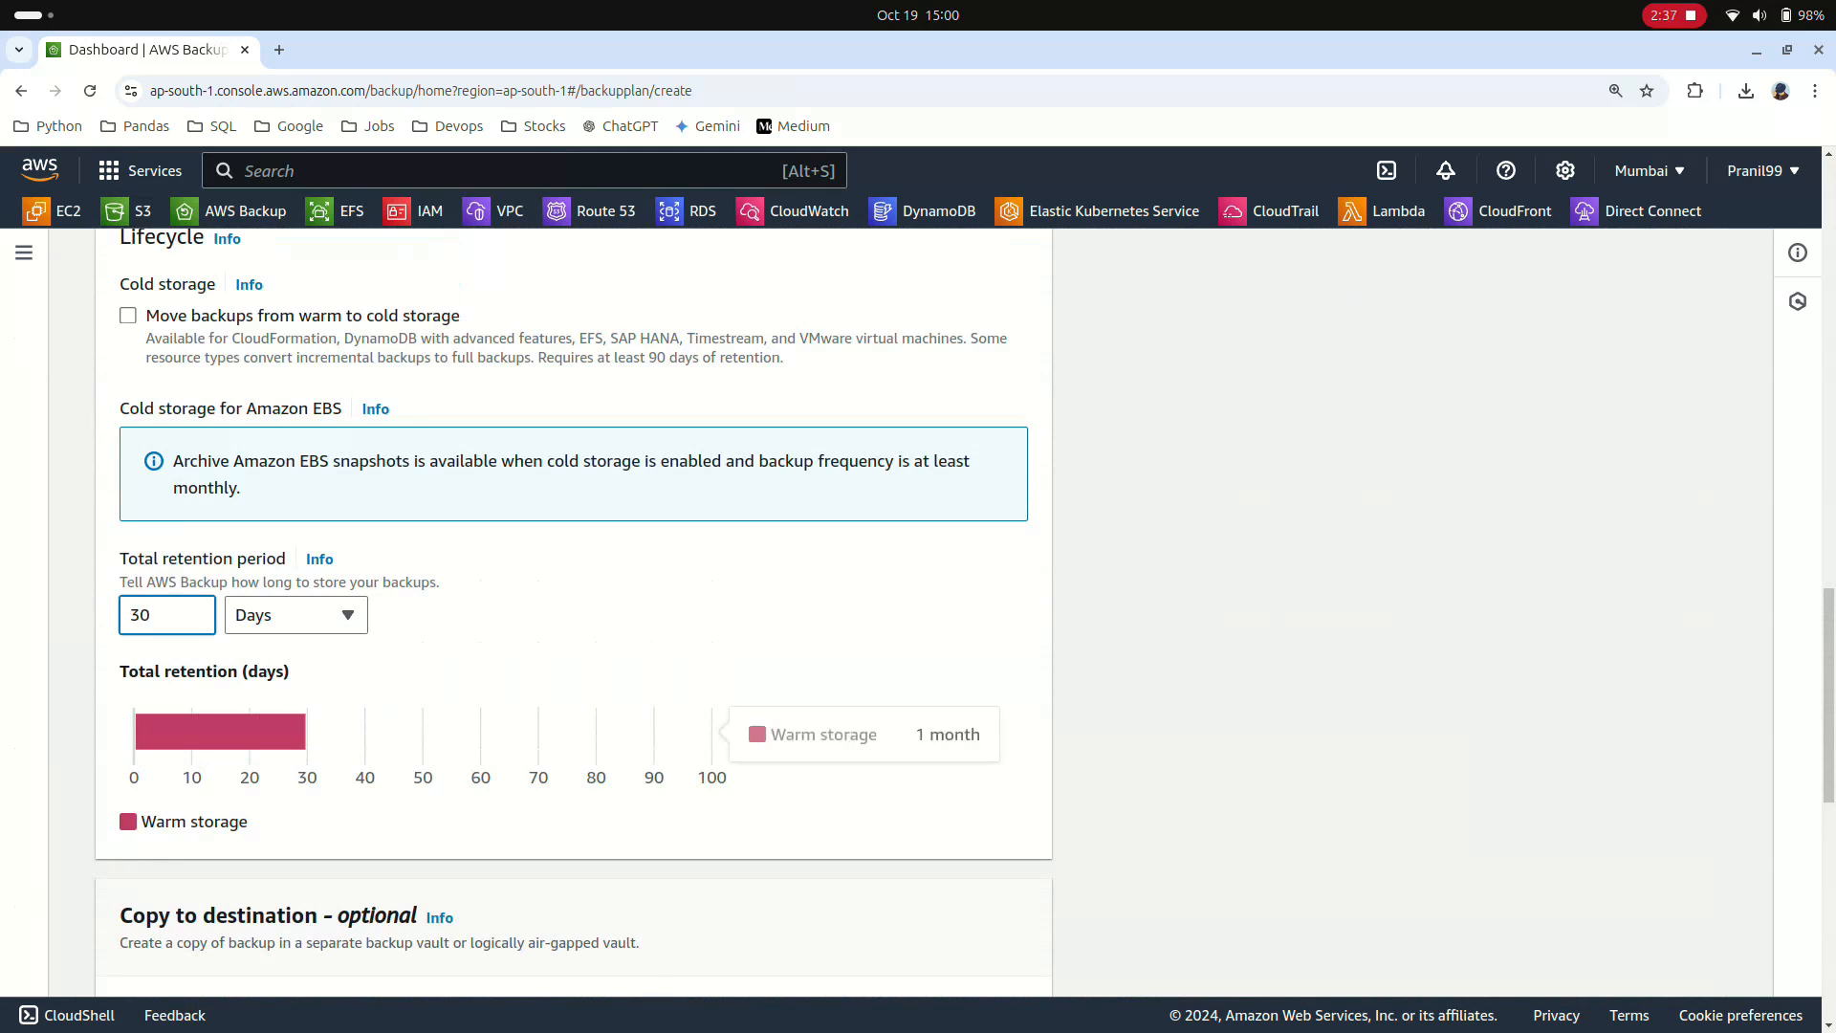
Check the optional copy destination regions without choosing one, and create the backup plan.
scroll(573, 612, "down", 5)
scroll(574, 612, "down", 1)
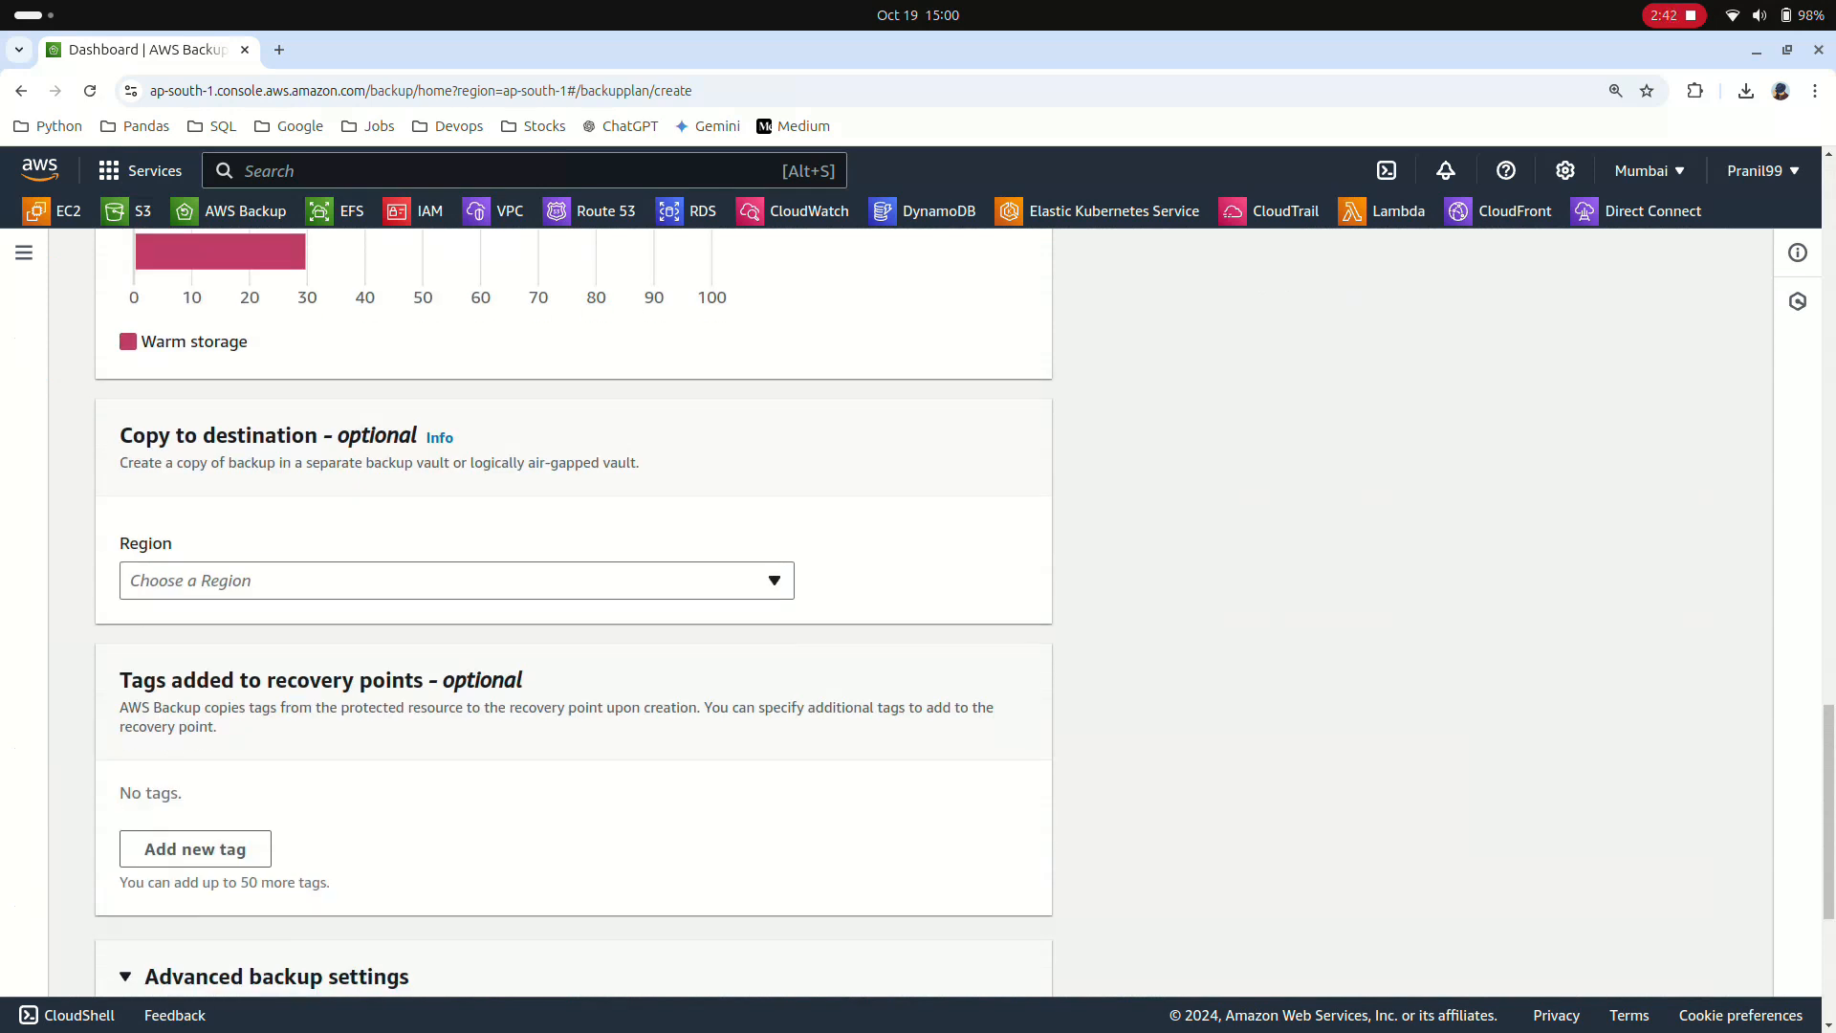
left_click(456, 581)
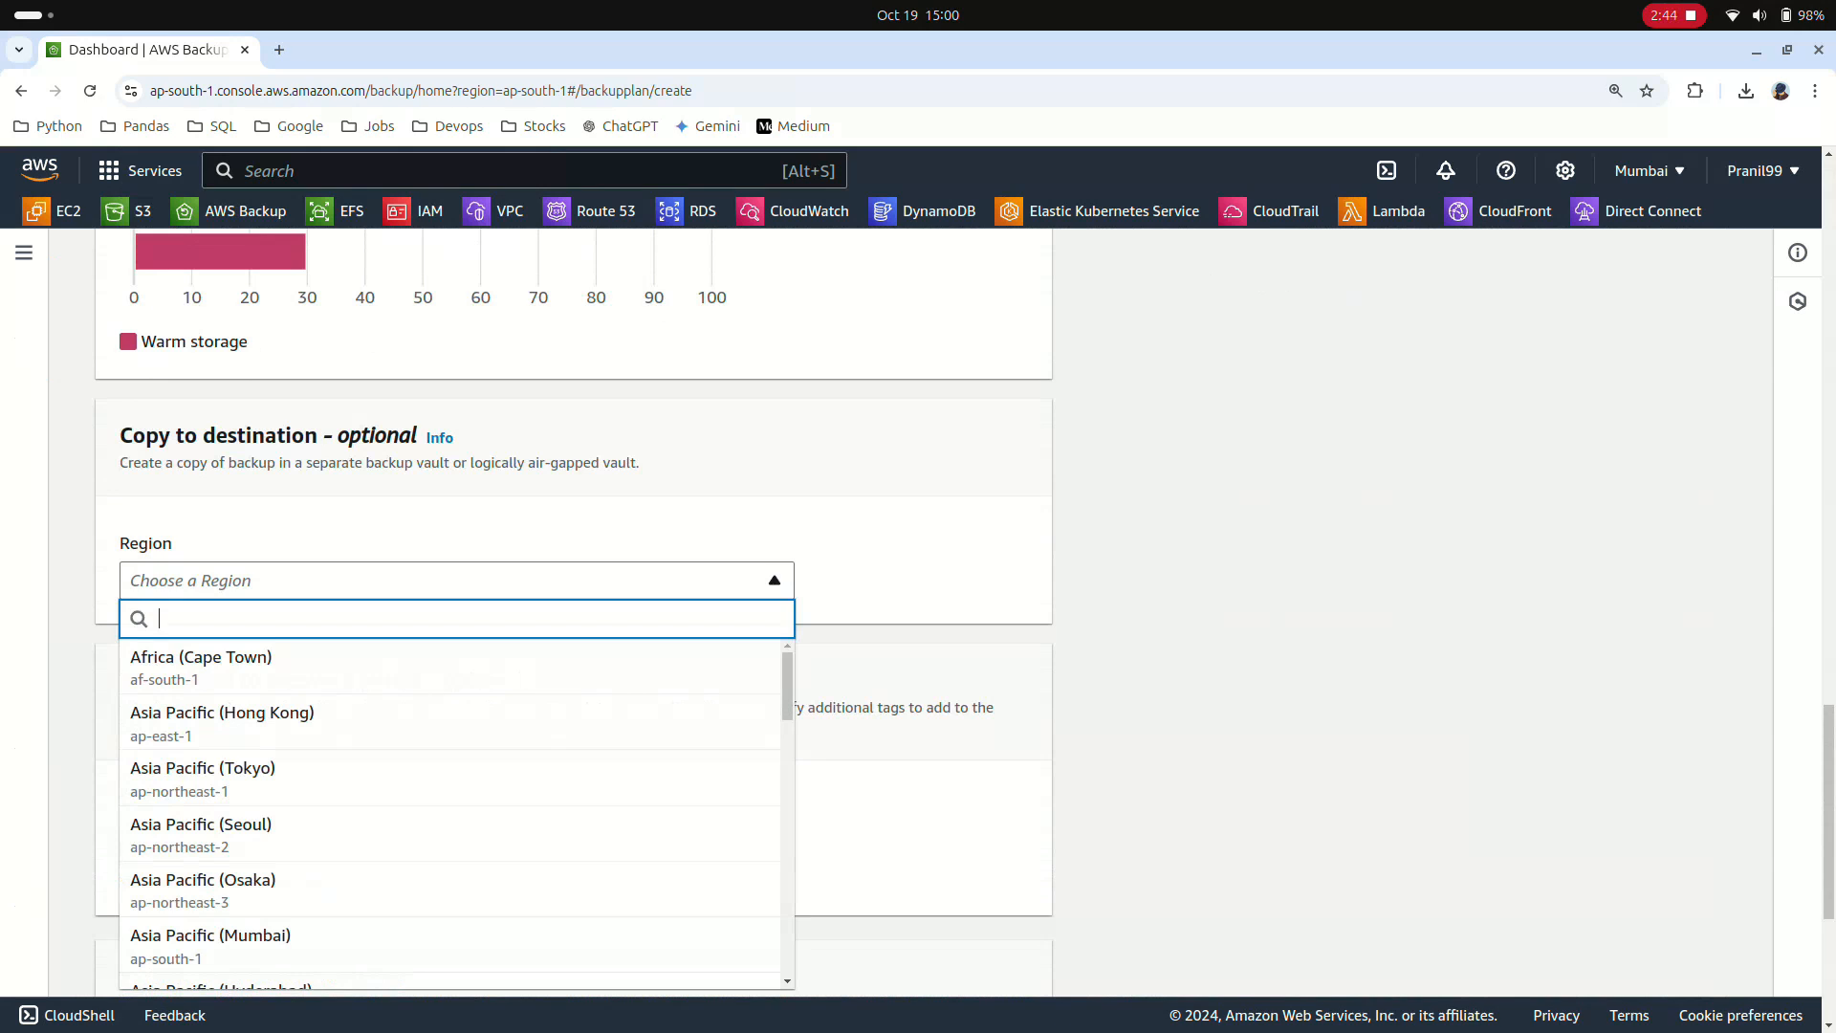
left_click(456, 581)
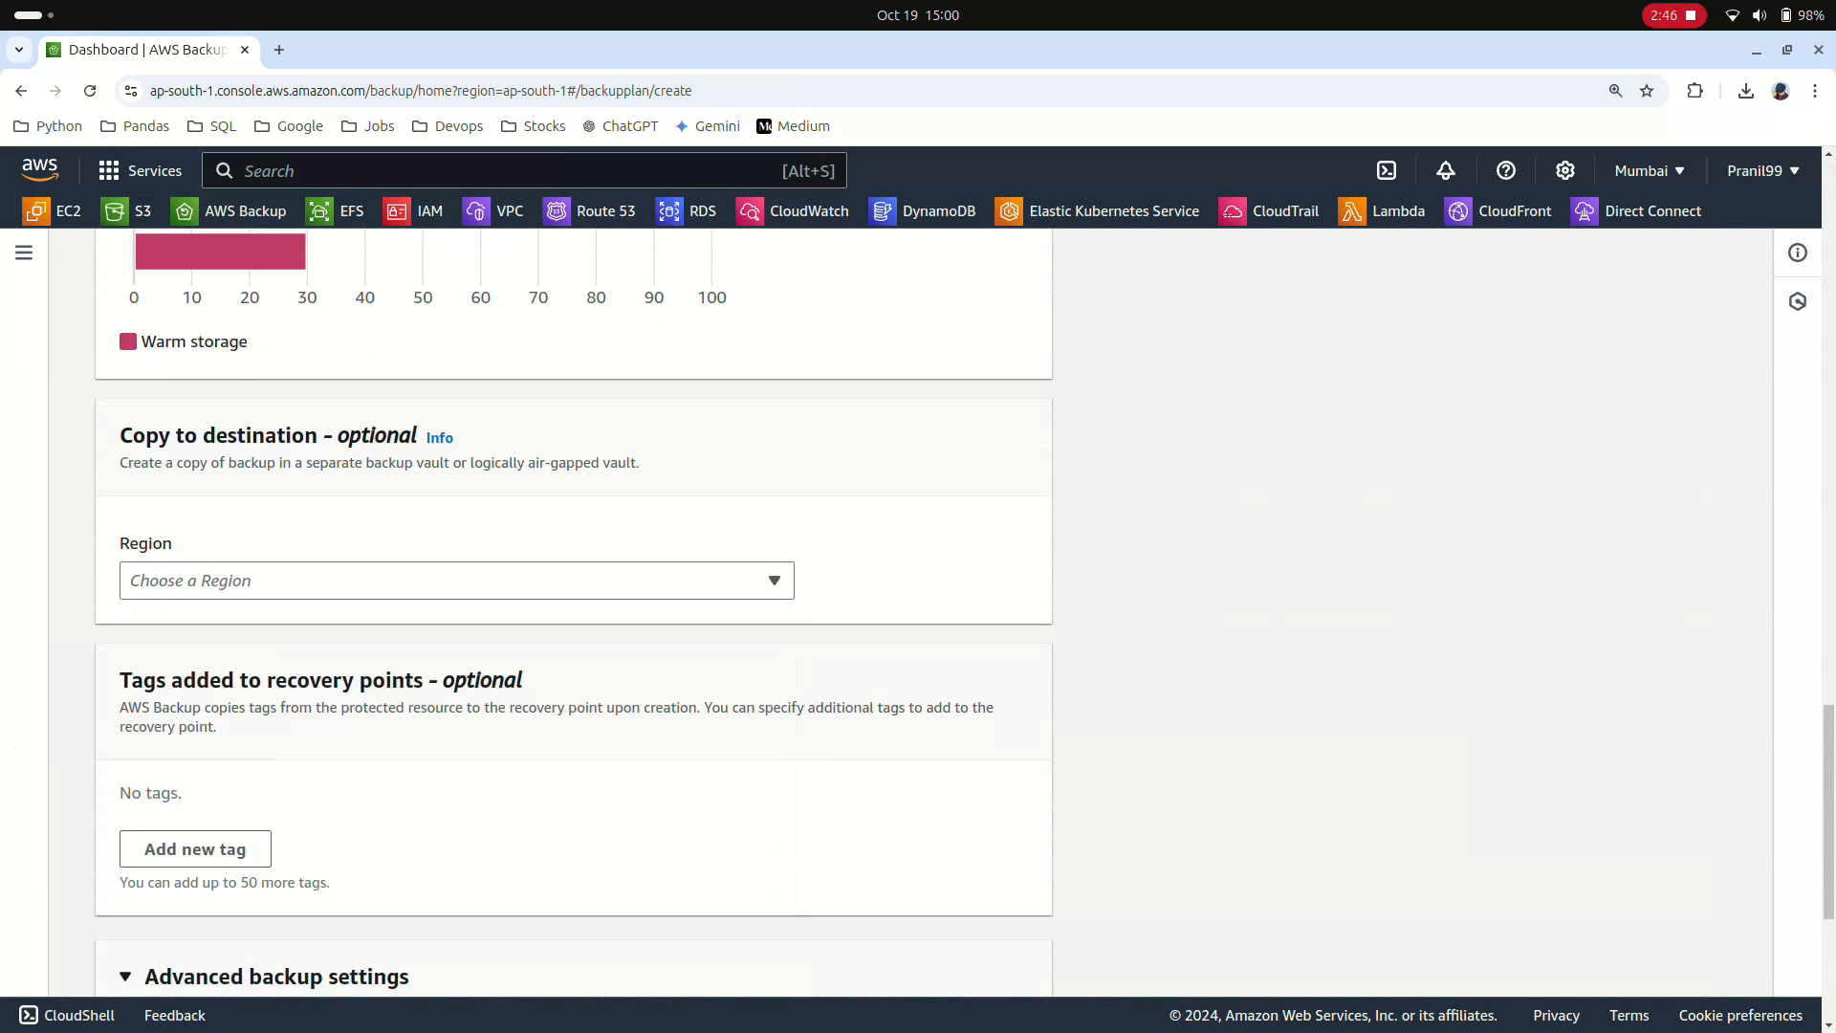
scroll(574, 612, "down", 3)
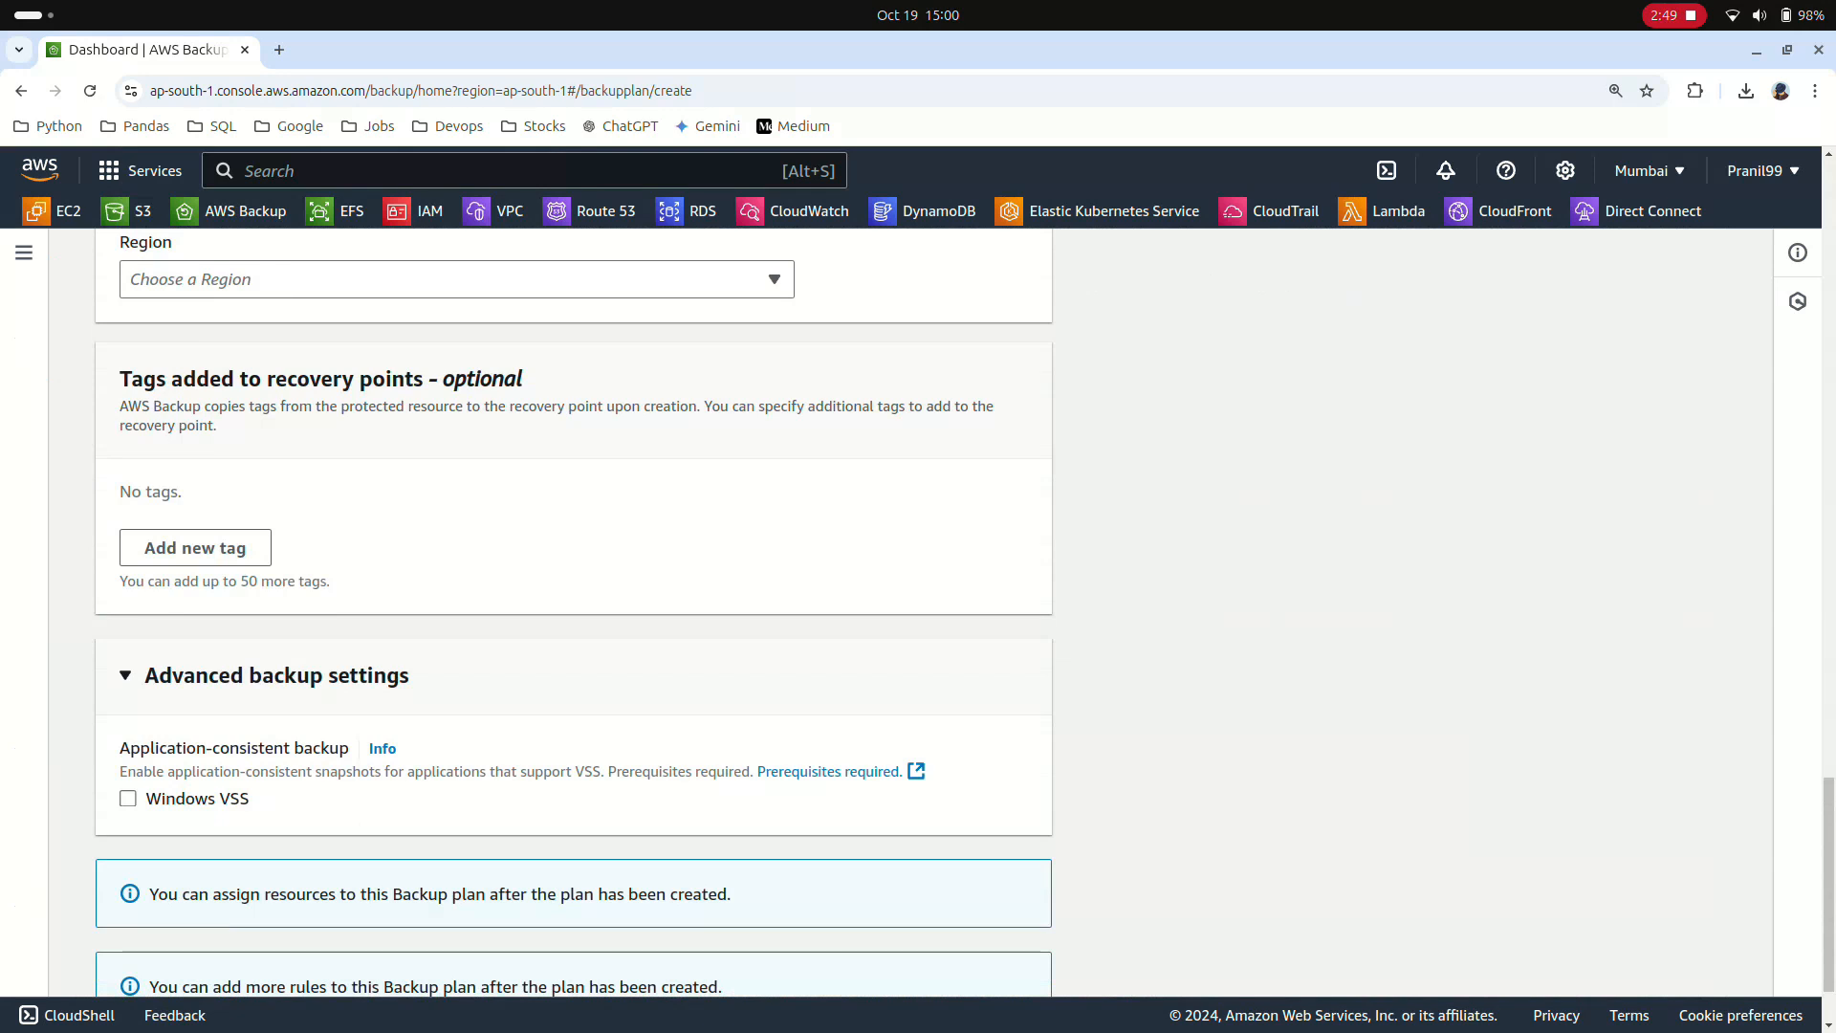
scroll(574, 612, "down", 2)
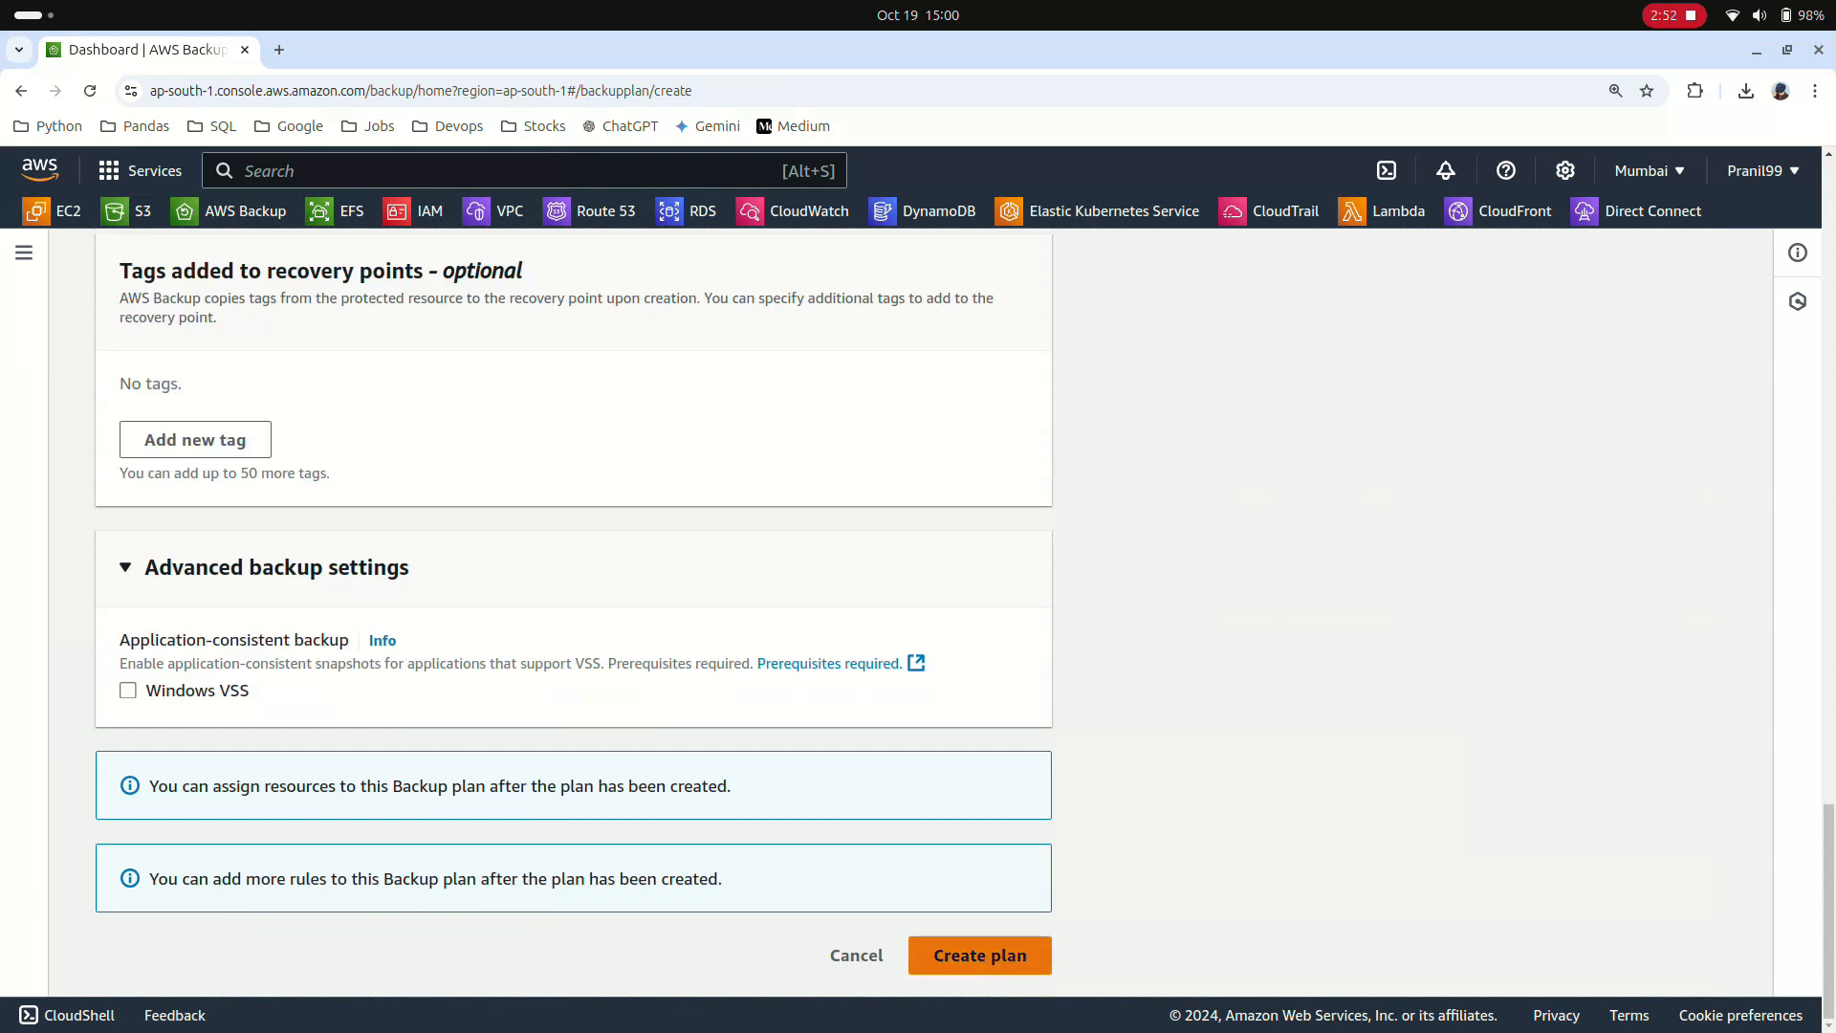
left_click(980, 955)
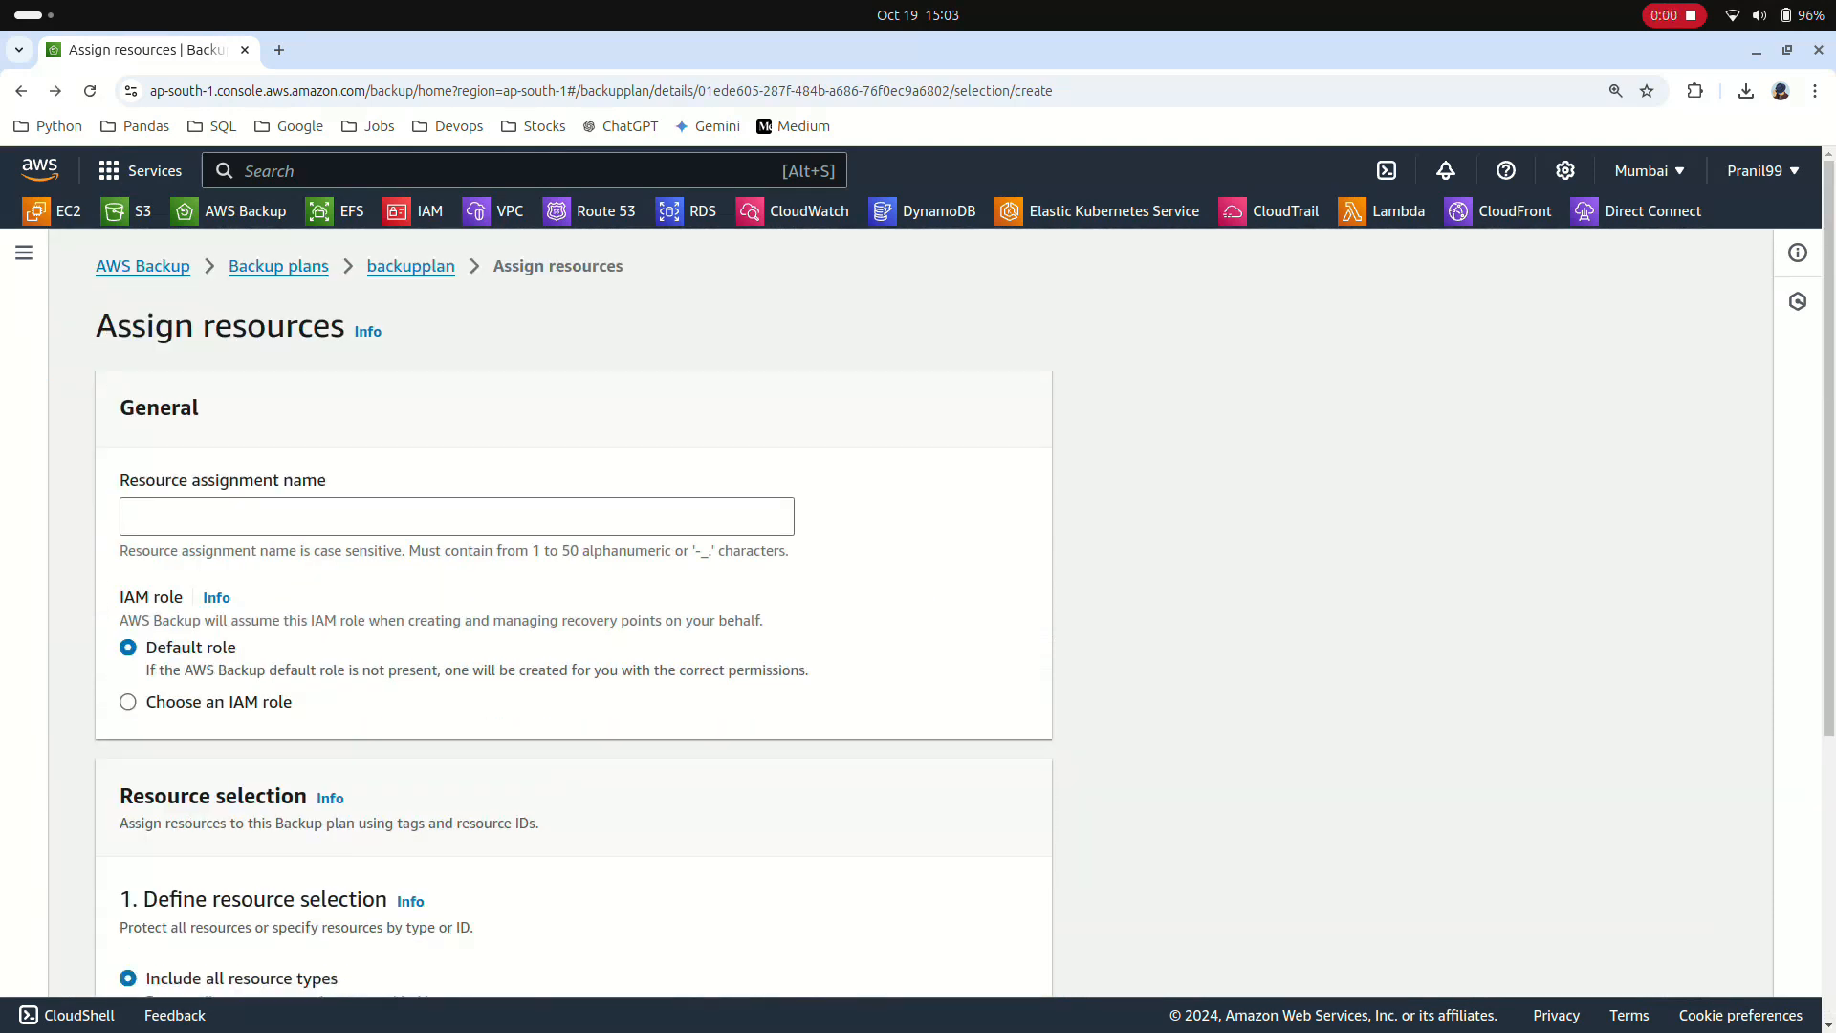
Name the resource assignment res_ec2.
left_click(456, 516)
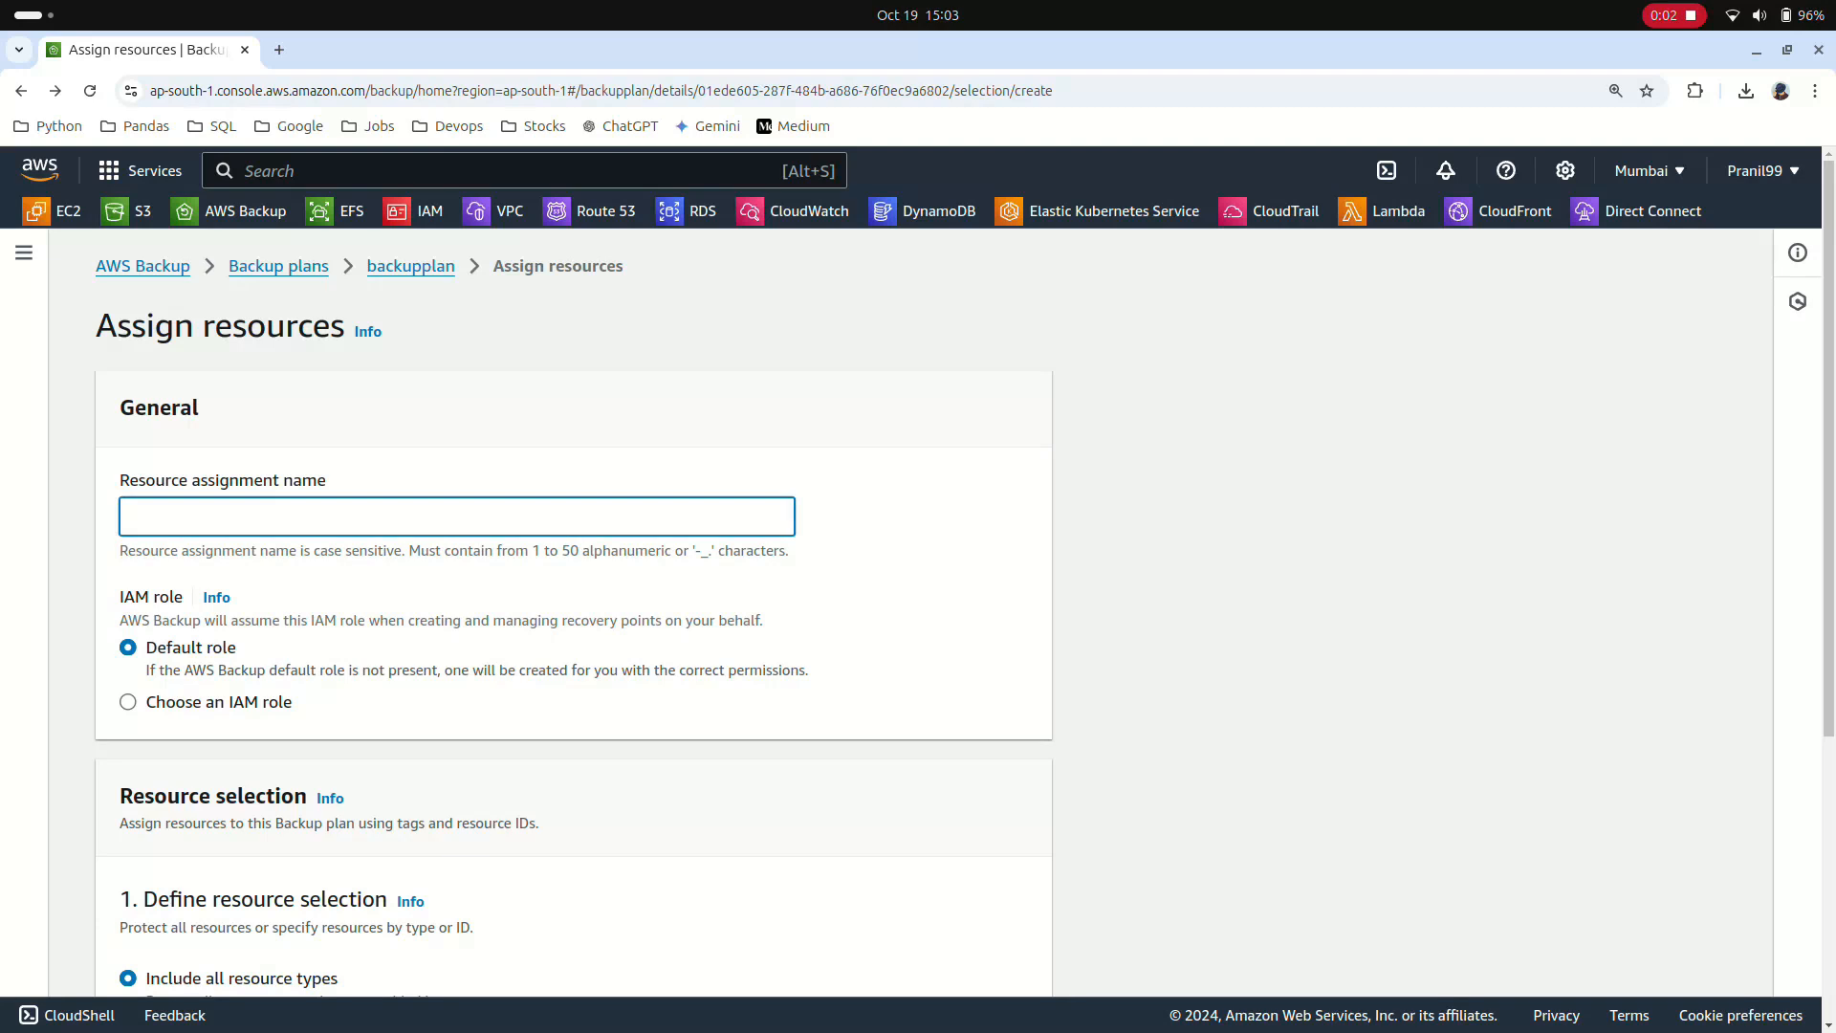
type("res_a")
key("BackSpace")
type("ec2")
Limit the resource selection to specific resource types and include EC2.
scroll(918, 612, "down", 5)
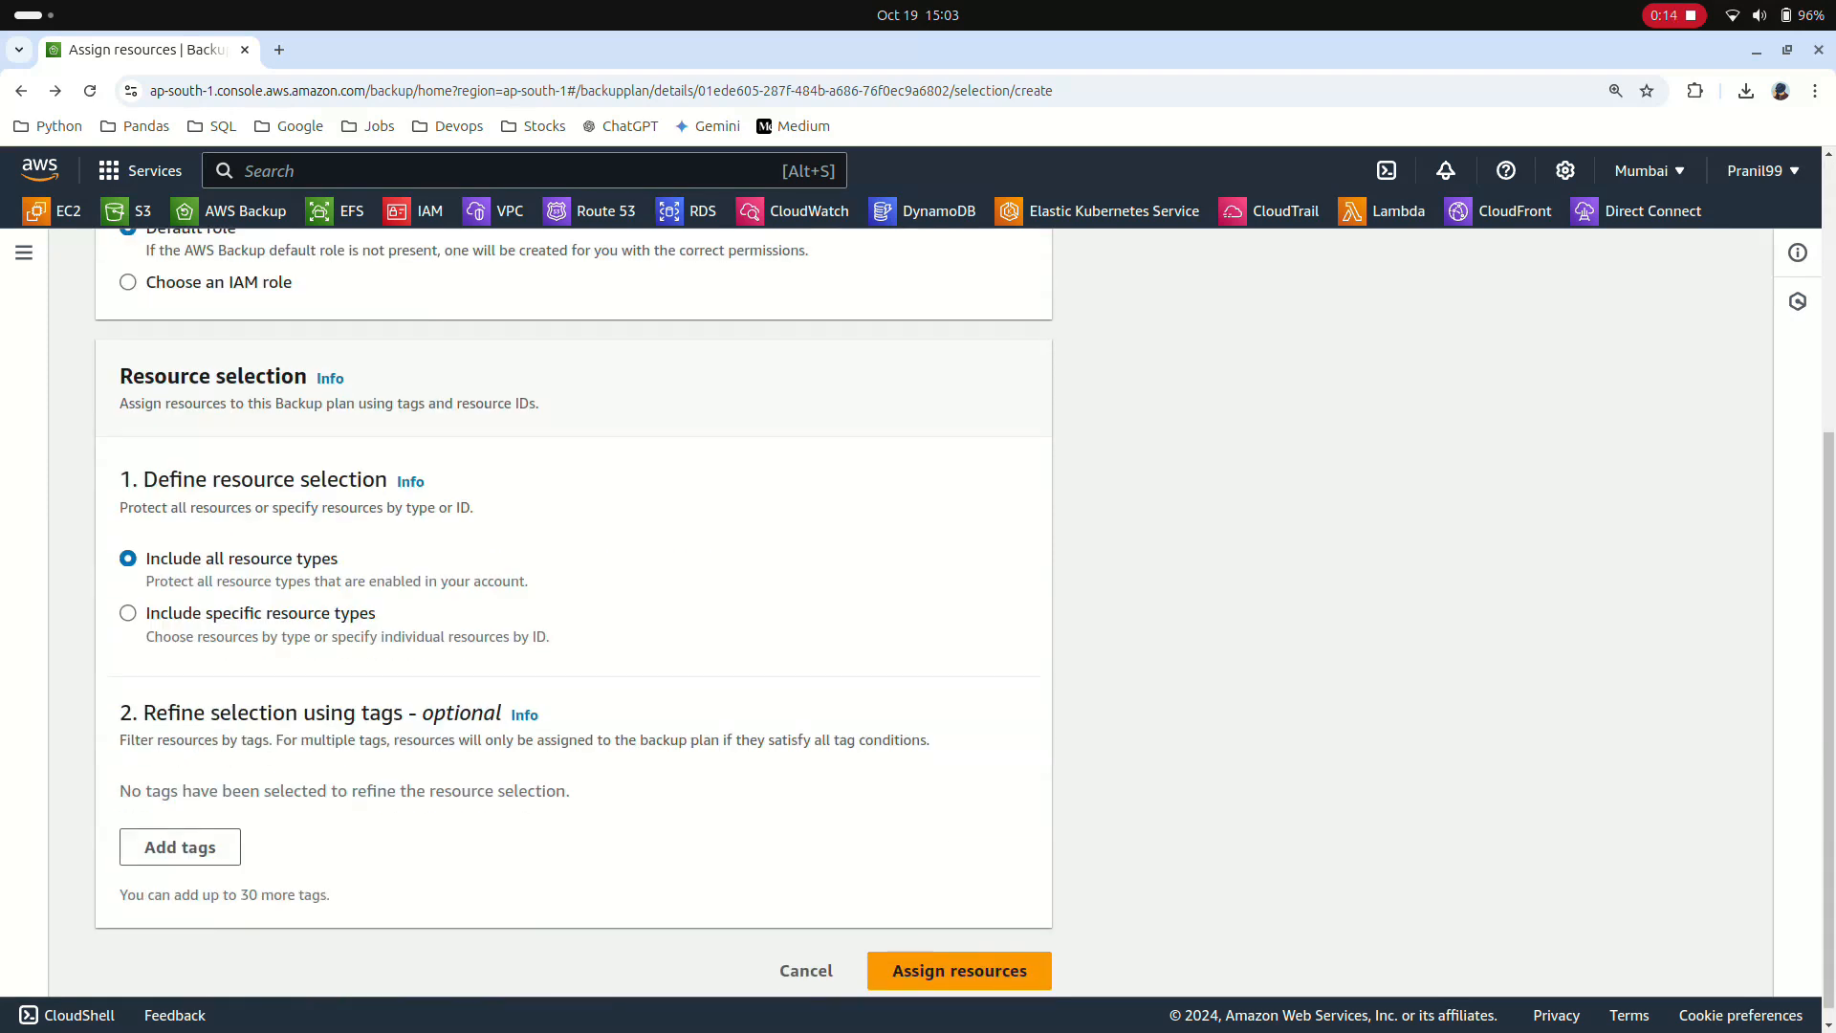
left_click(128, 613)
scroll(574, 612, "down", 4)
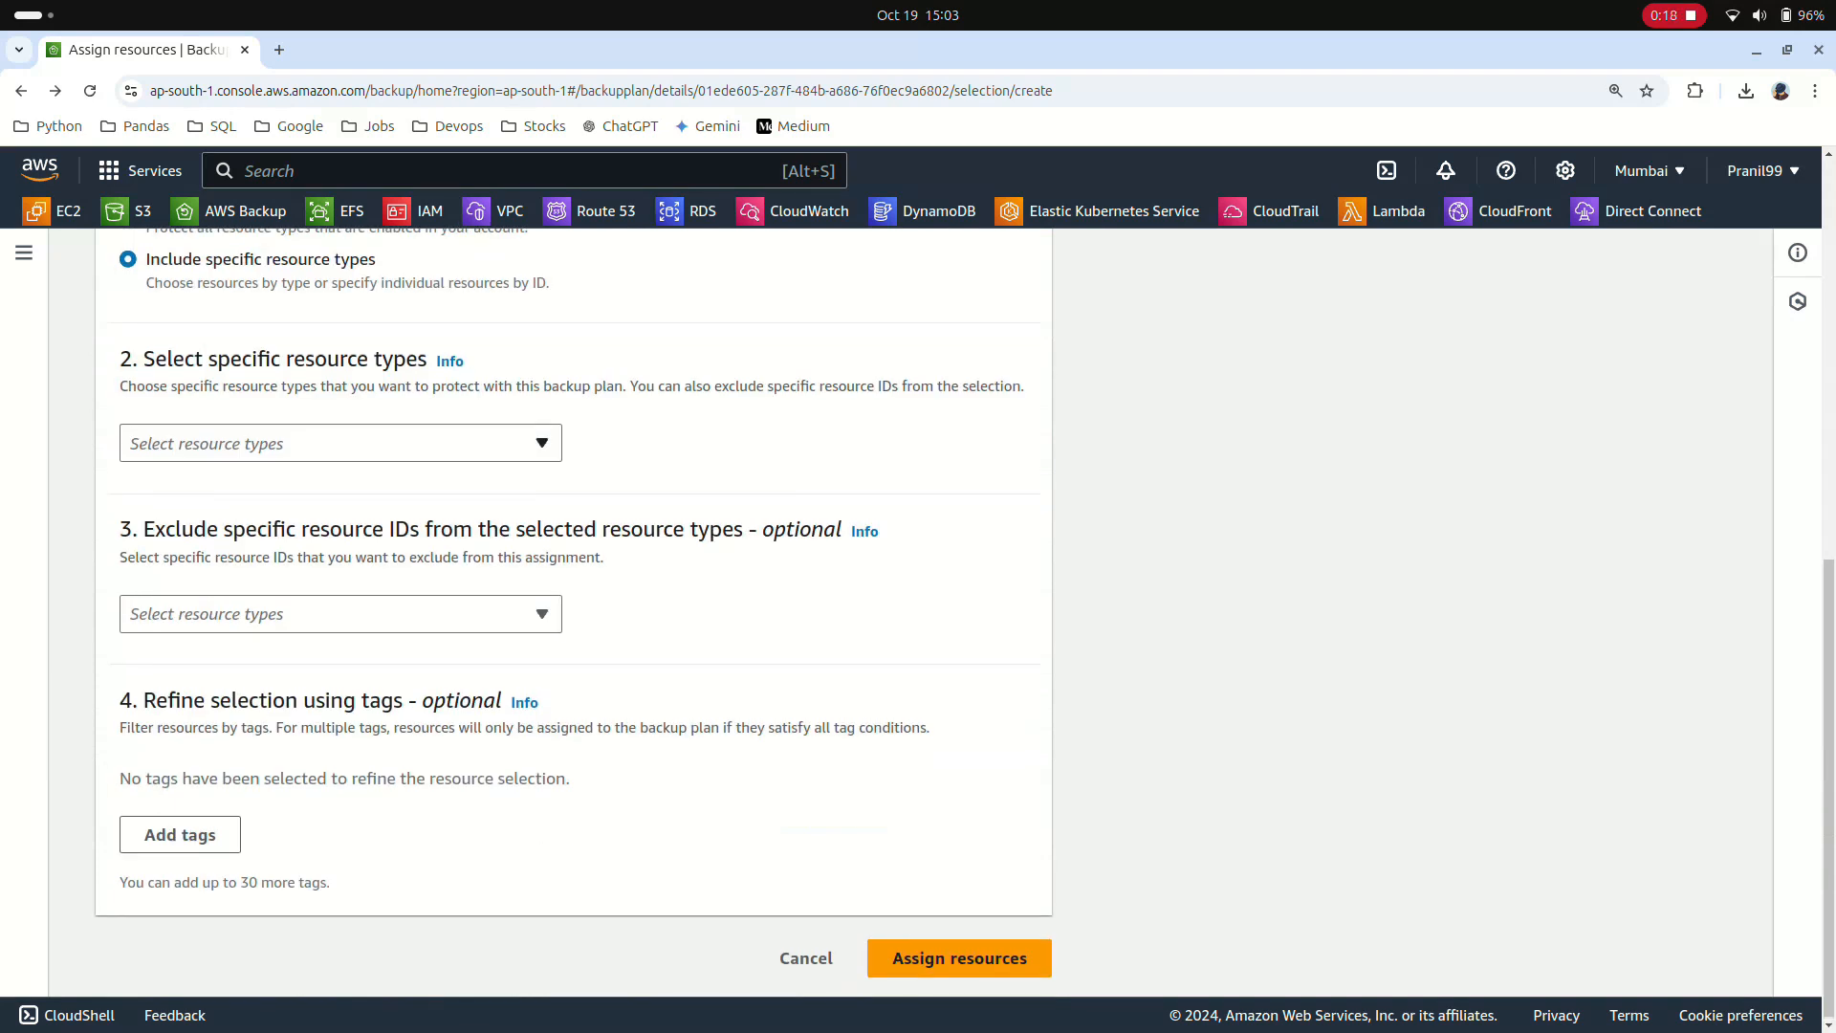
left_click(340, 441)
left_click(334, 664)
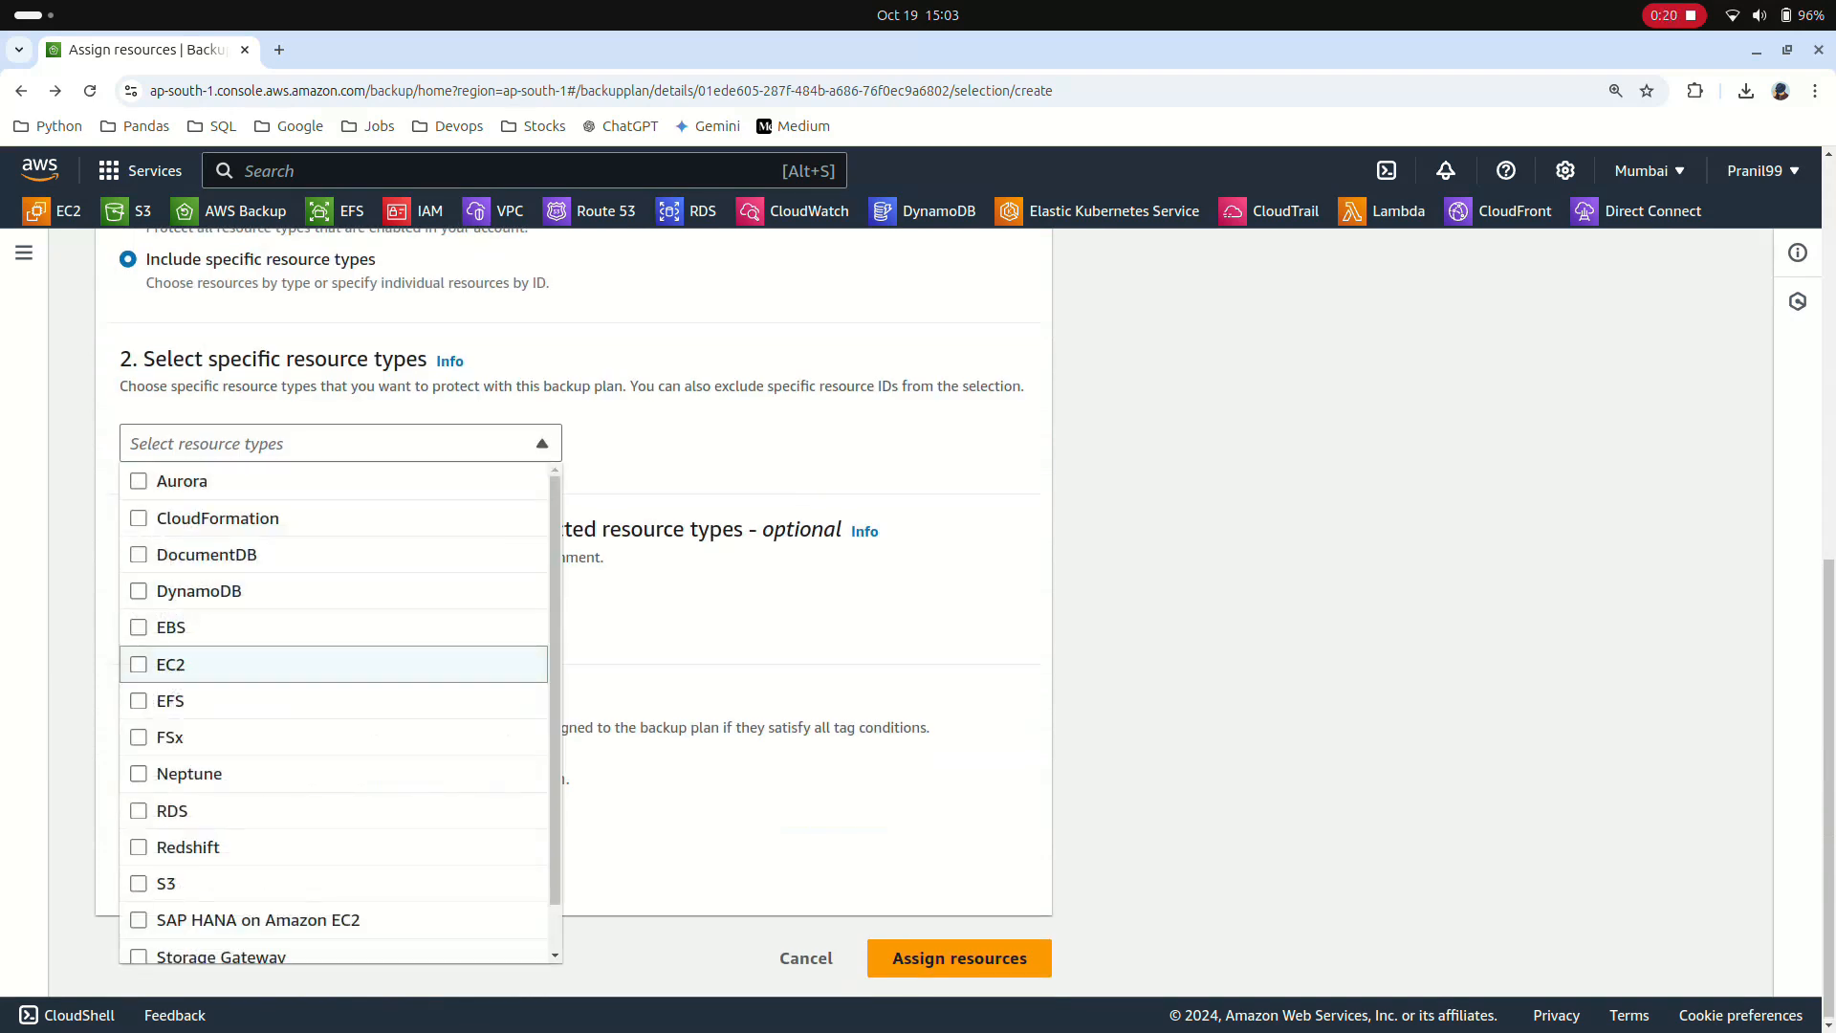
left_click(670, 588)
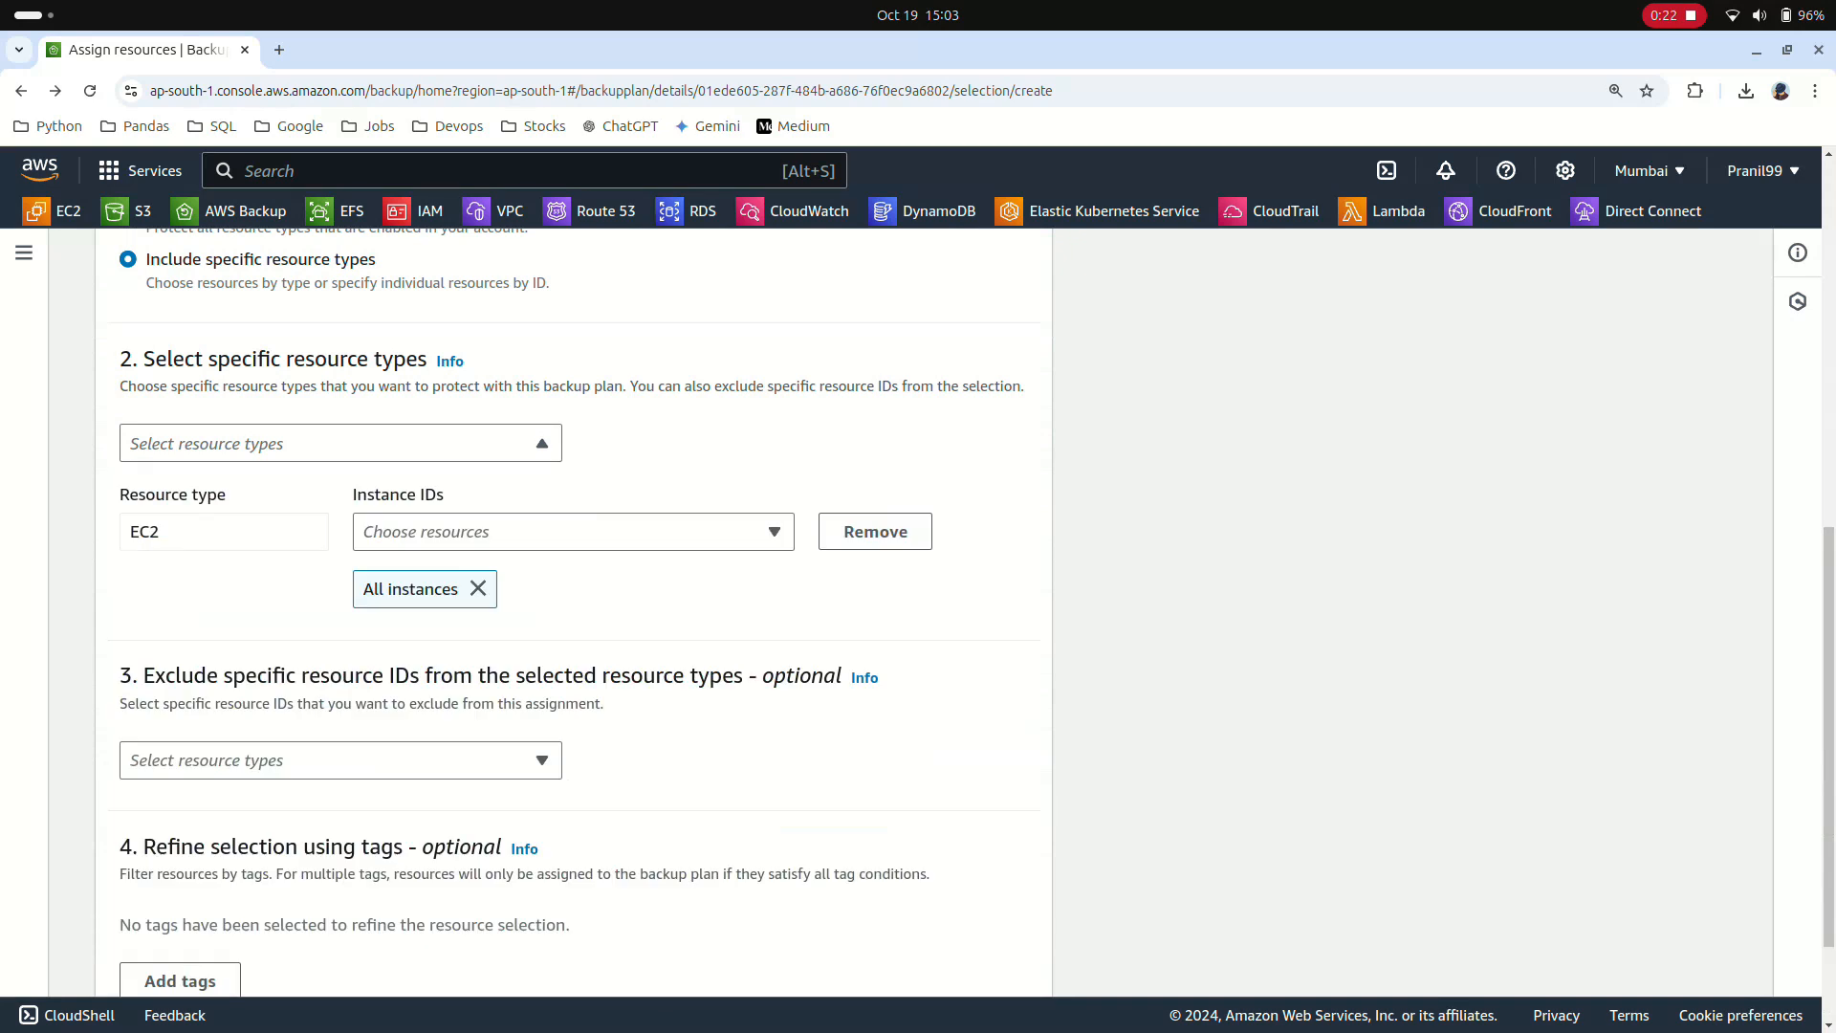
Replace the All instances selection for EC2 with only the backupinstance instance.
left_click(574, 531)
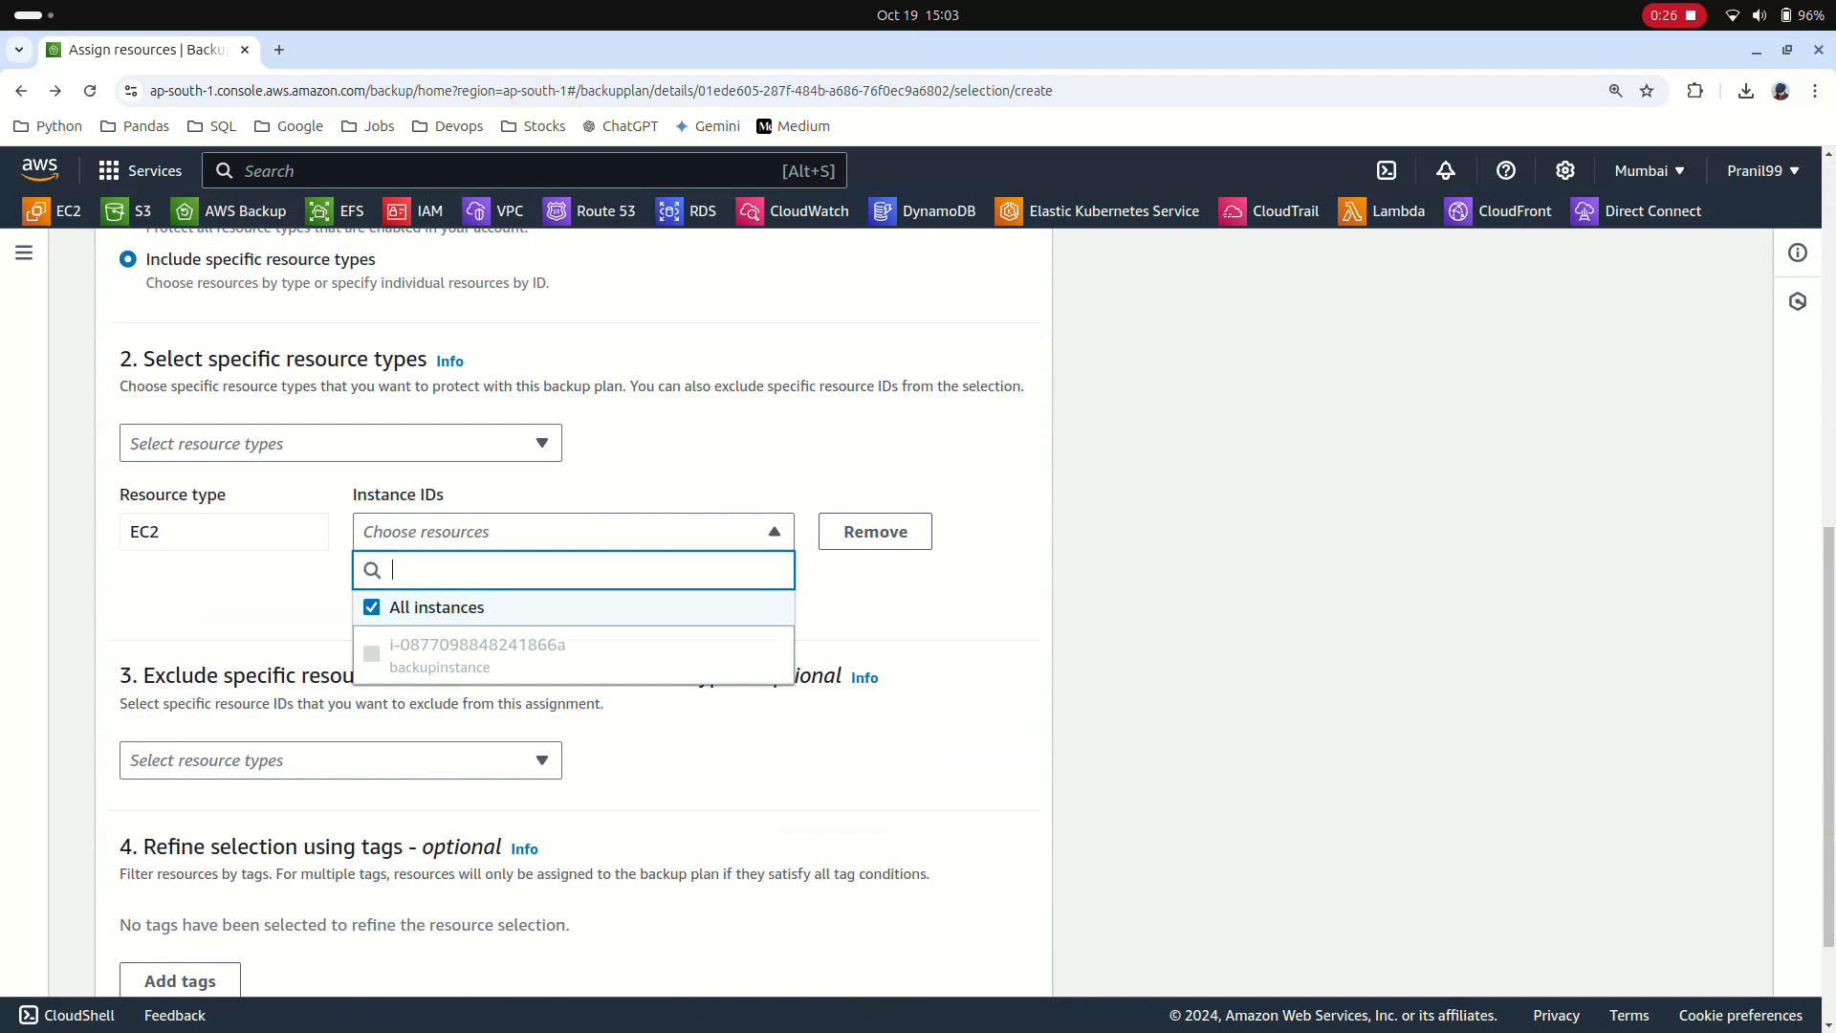
left_click(372, 607)
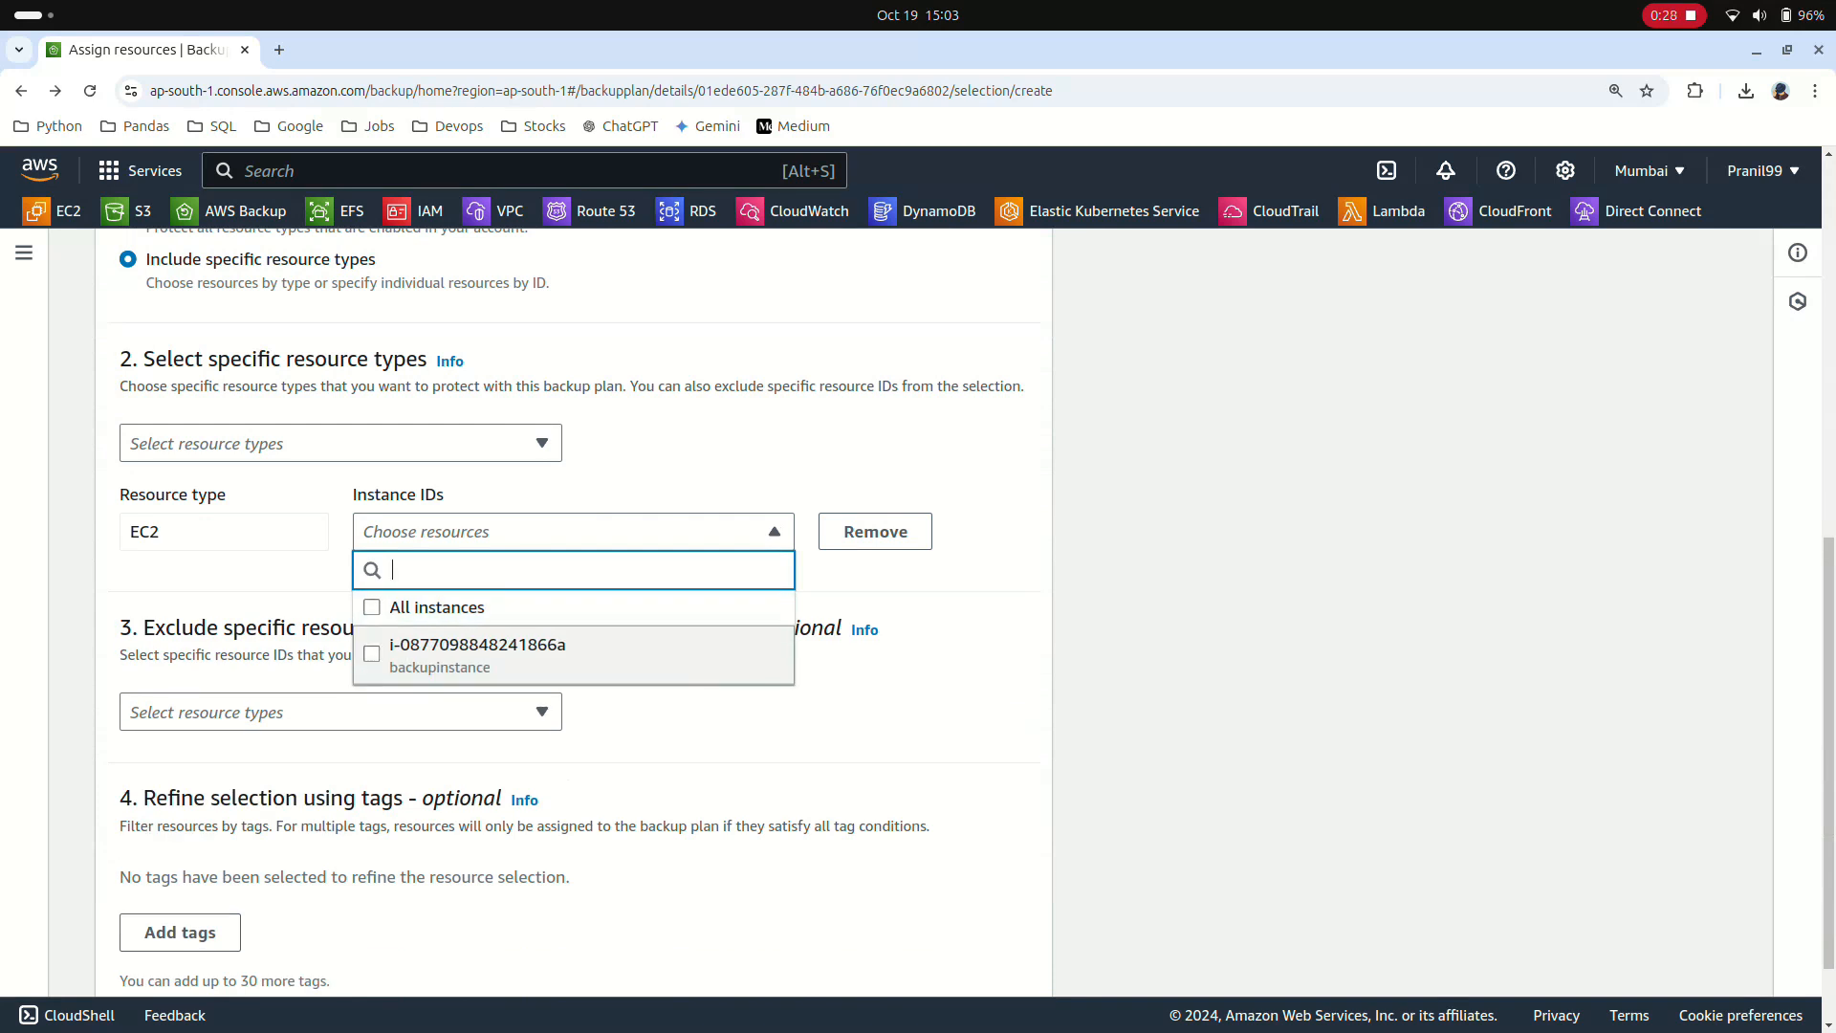
left_click(372, 654)
left_click(574, 531)
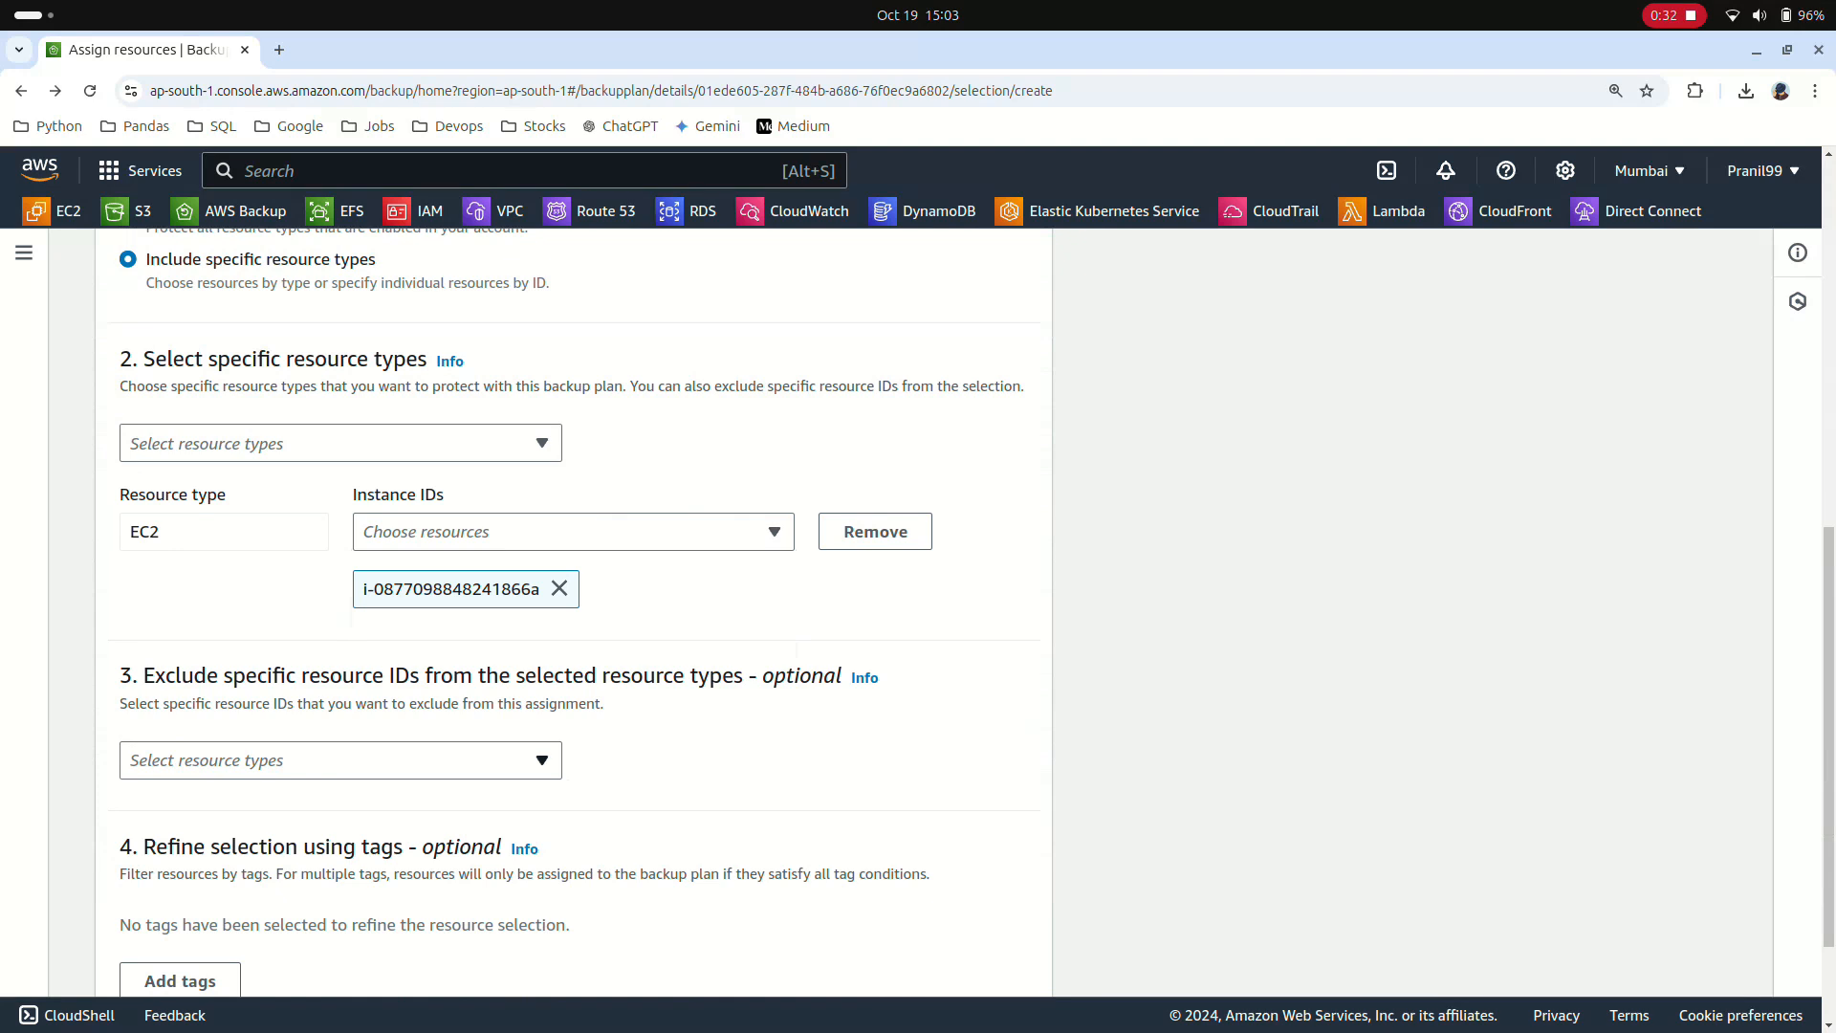
Check the resource types available for exclusion without choosing any, and assign the resources to the backup plan.
scroll(574, 612, "down", 3)
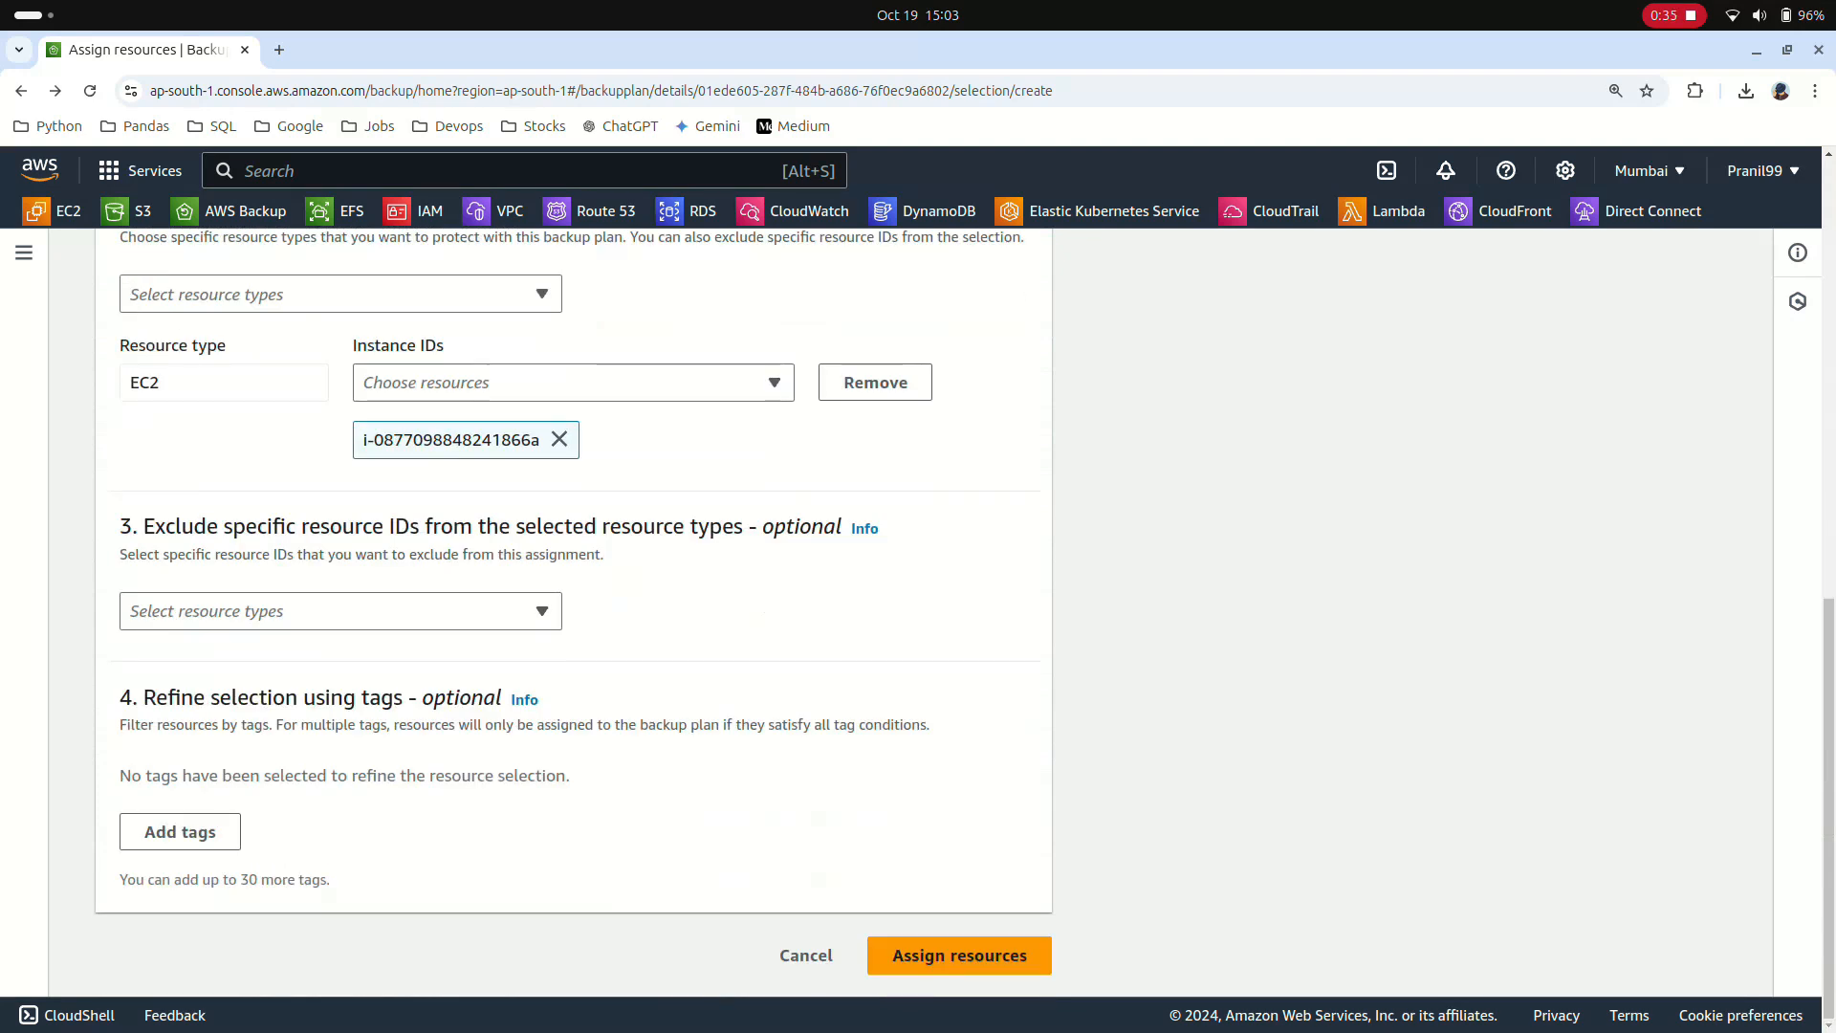
left_click(340, 611)
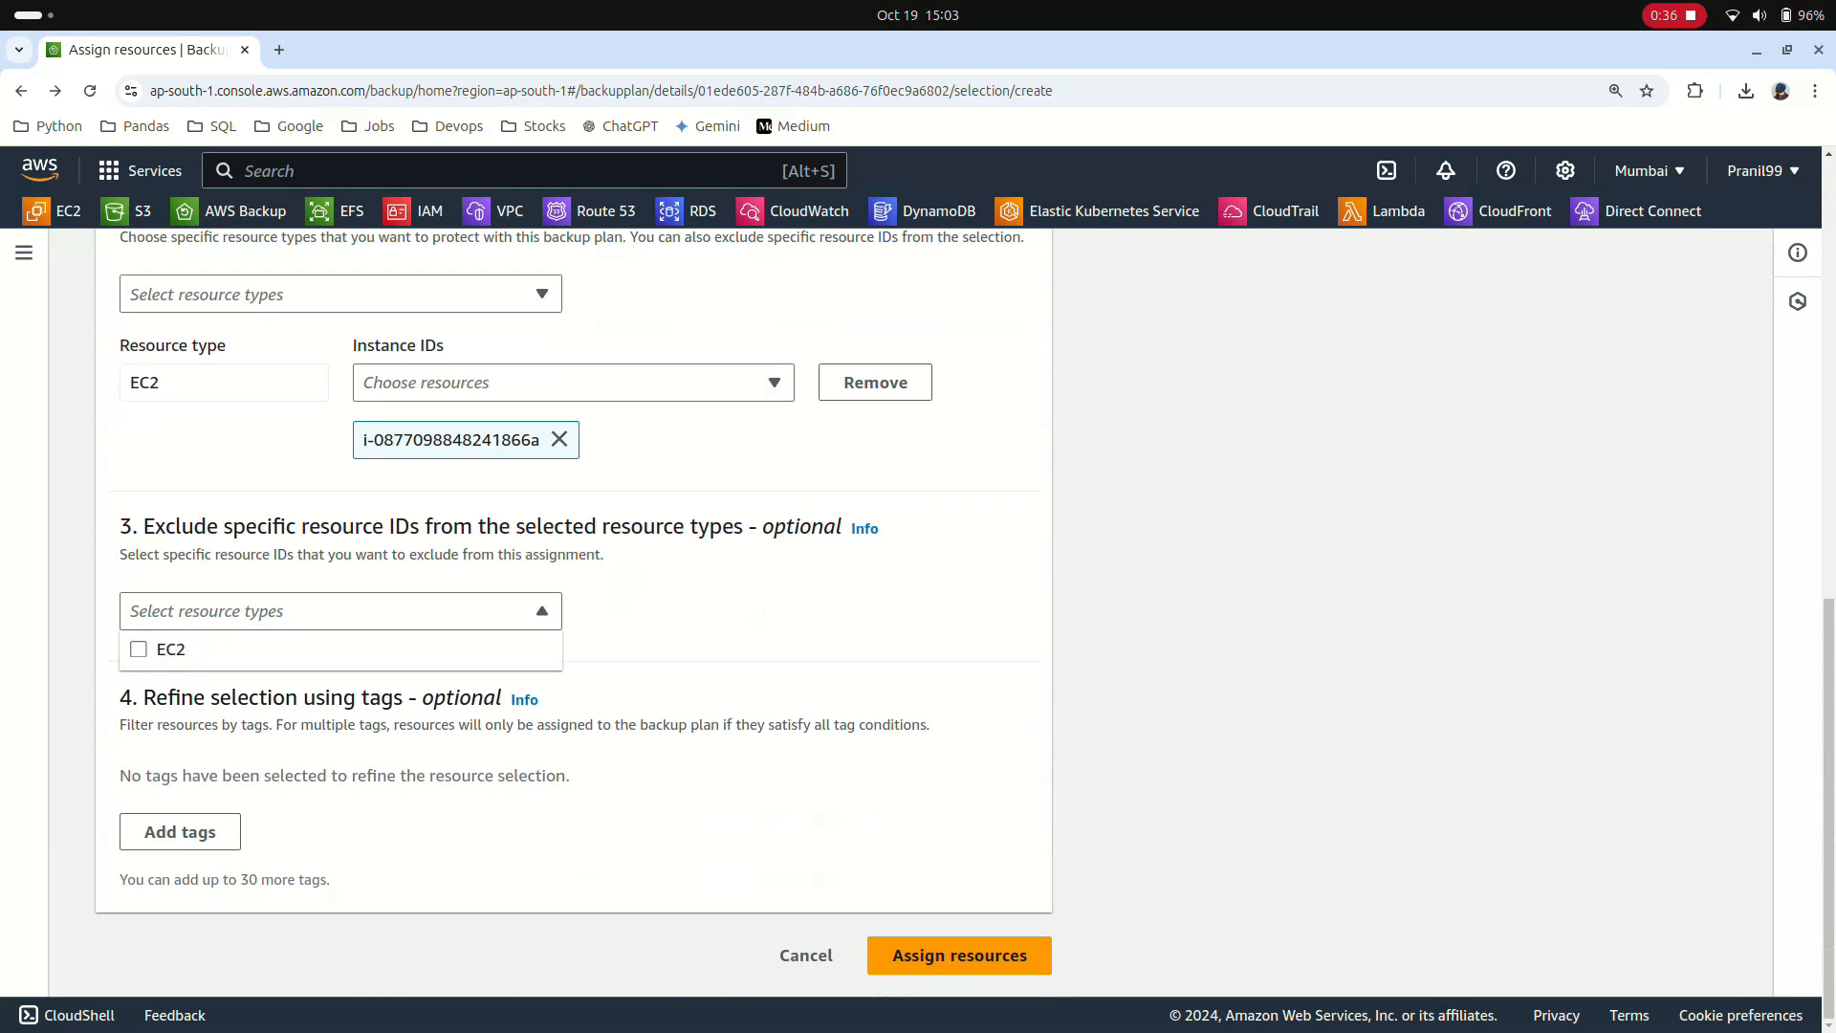
left_click(340, 611)
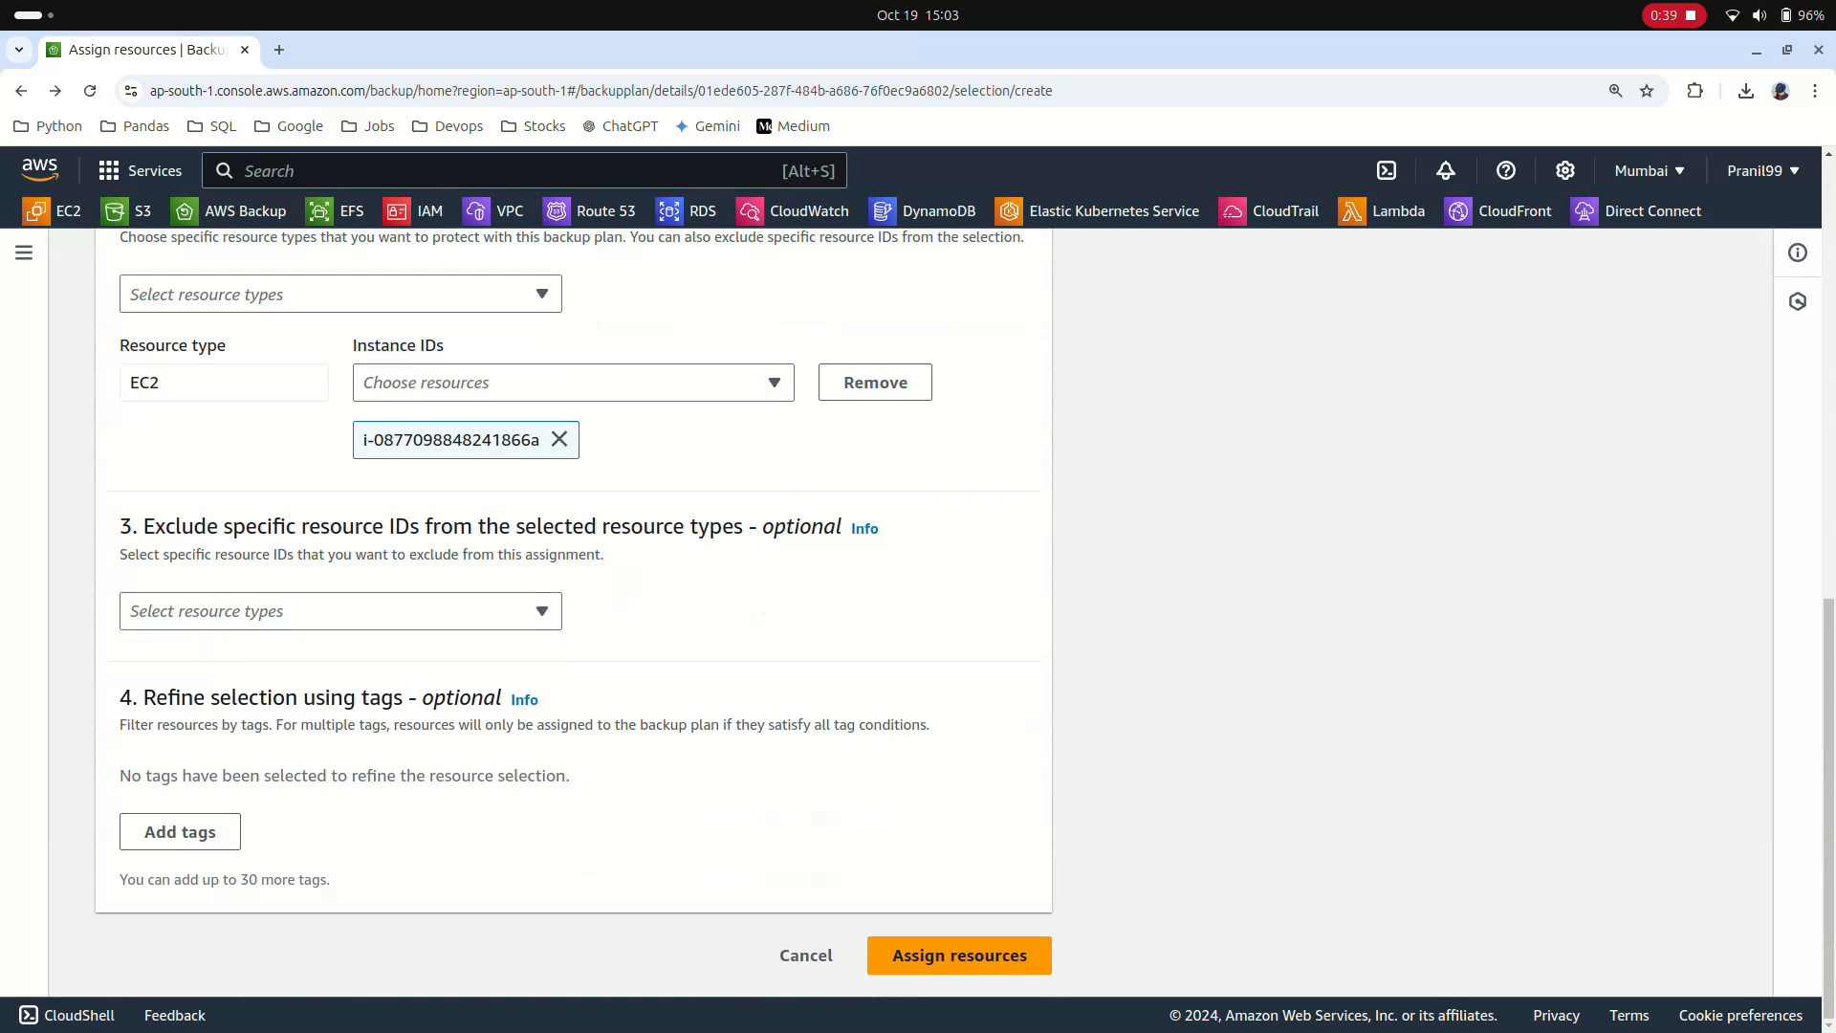
left_click(959, 955)
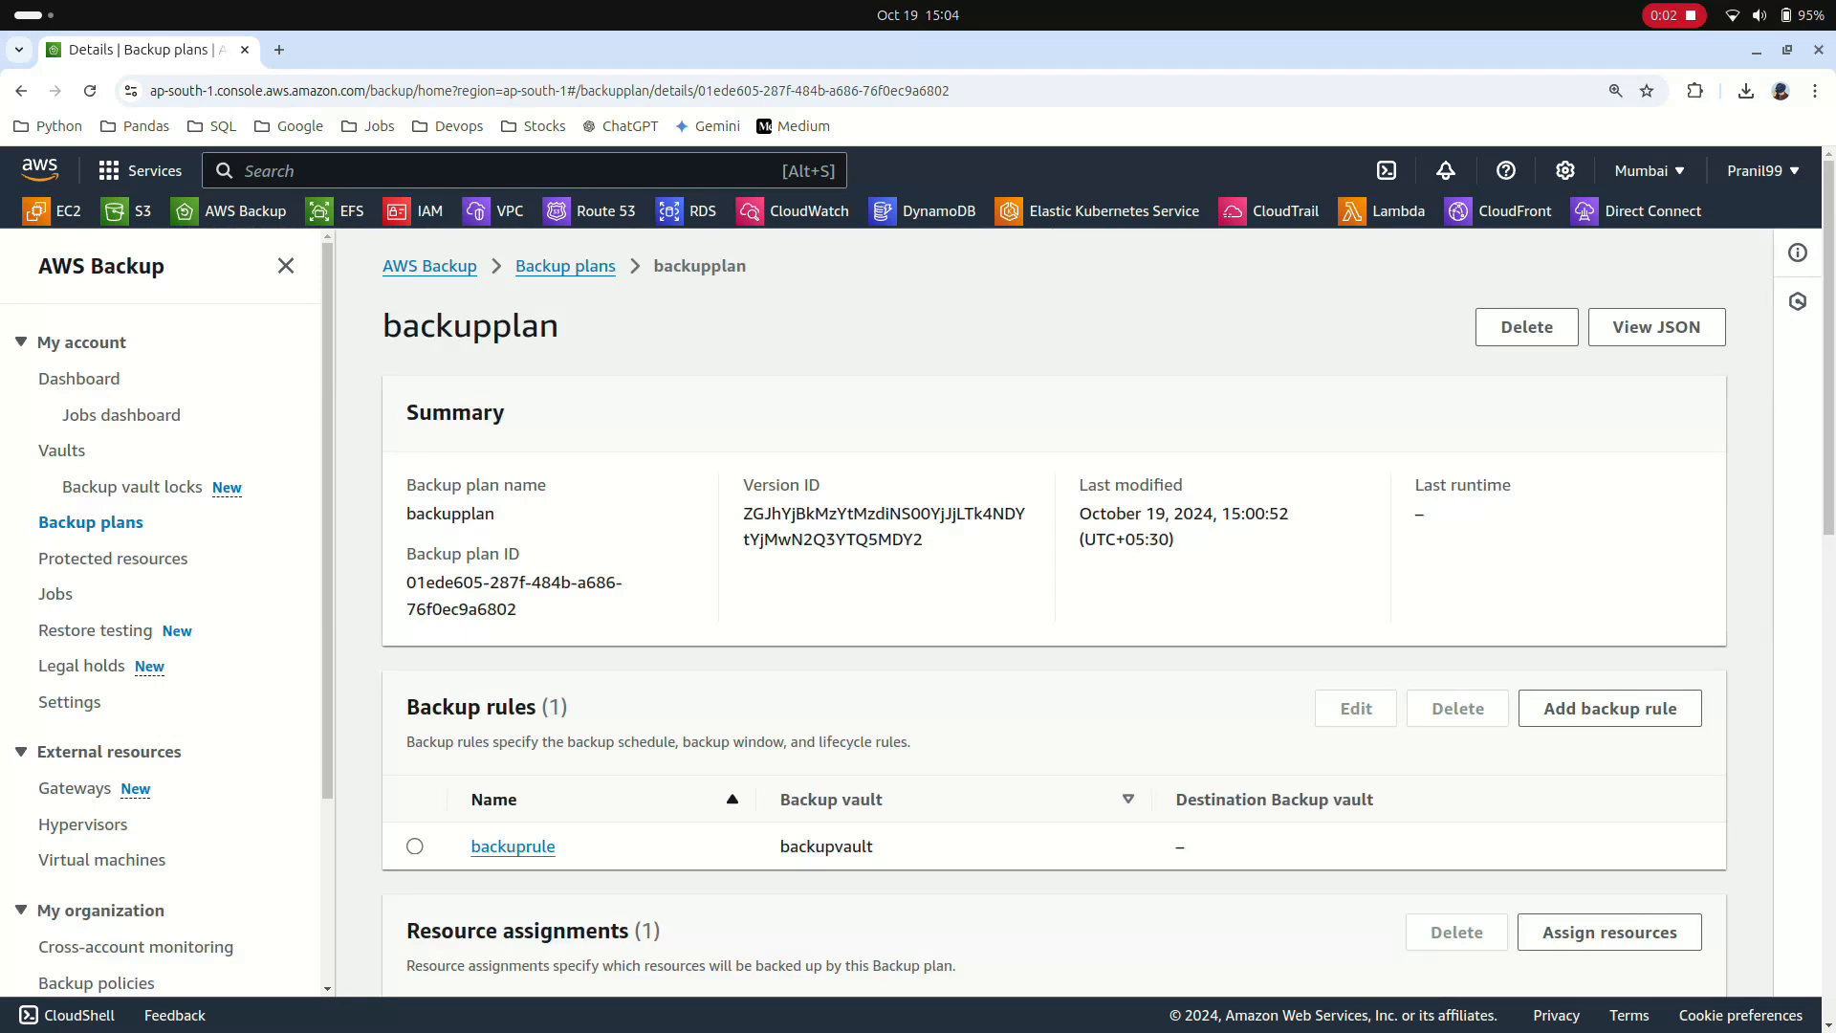
Review the backup plan's details, including its resource assignments, backup jobs and tags.
scroll(1052, 612, "down", 5)
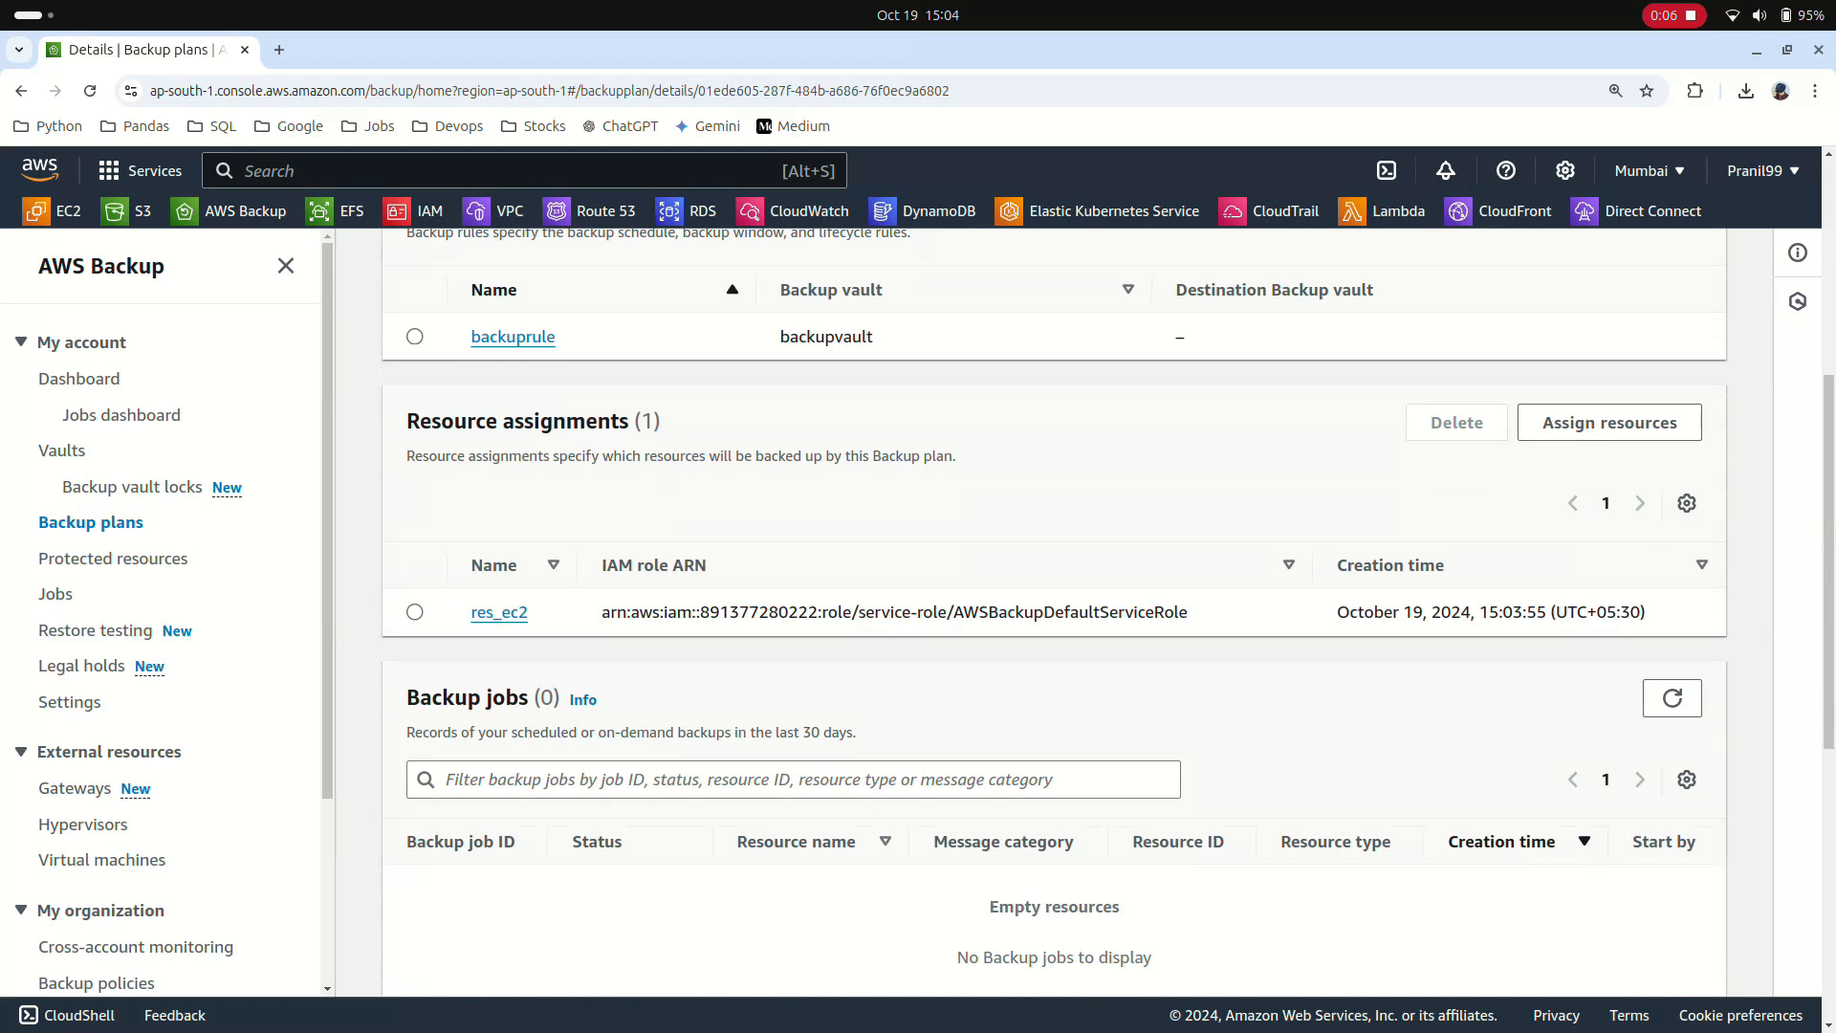
scroll(1052, 612, "down", 3)
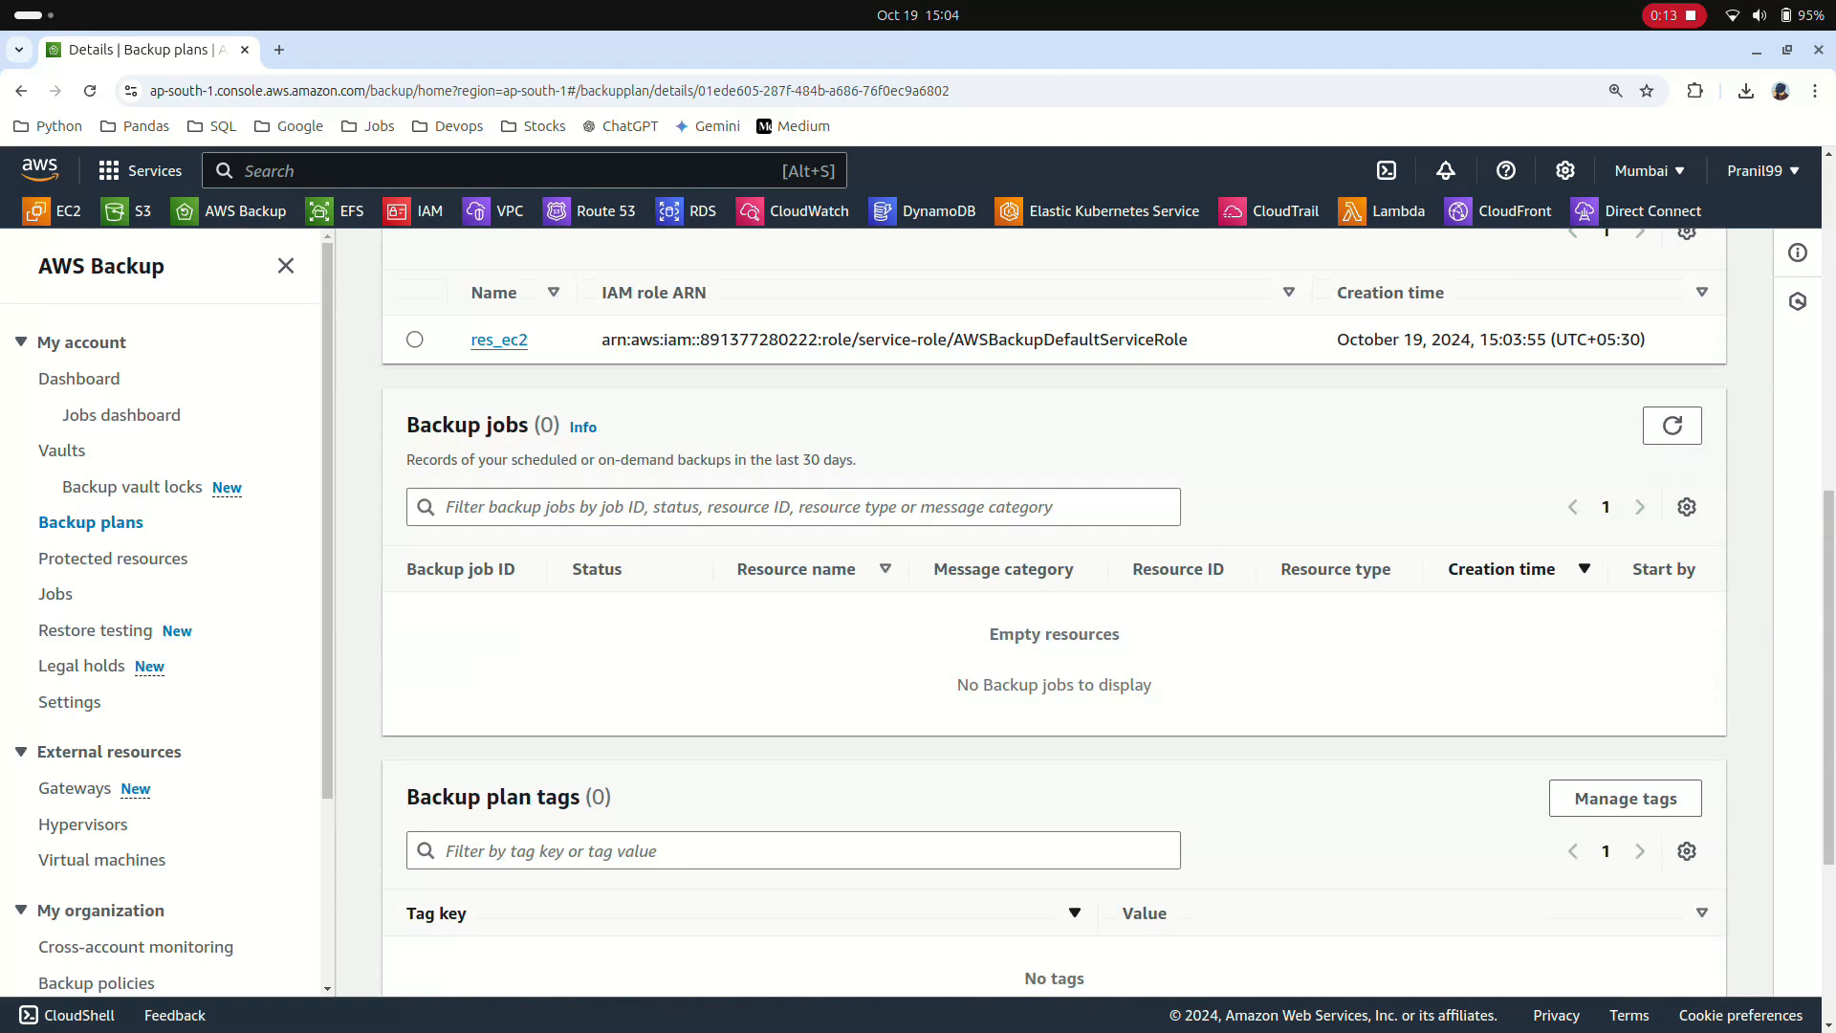
scroll(1052, 612, "down", 4)
scroll(1052, 612, "up", 6)
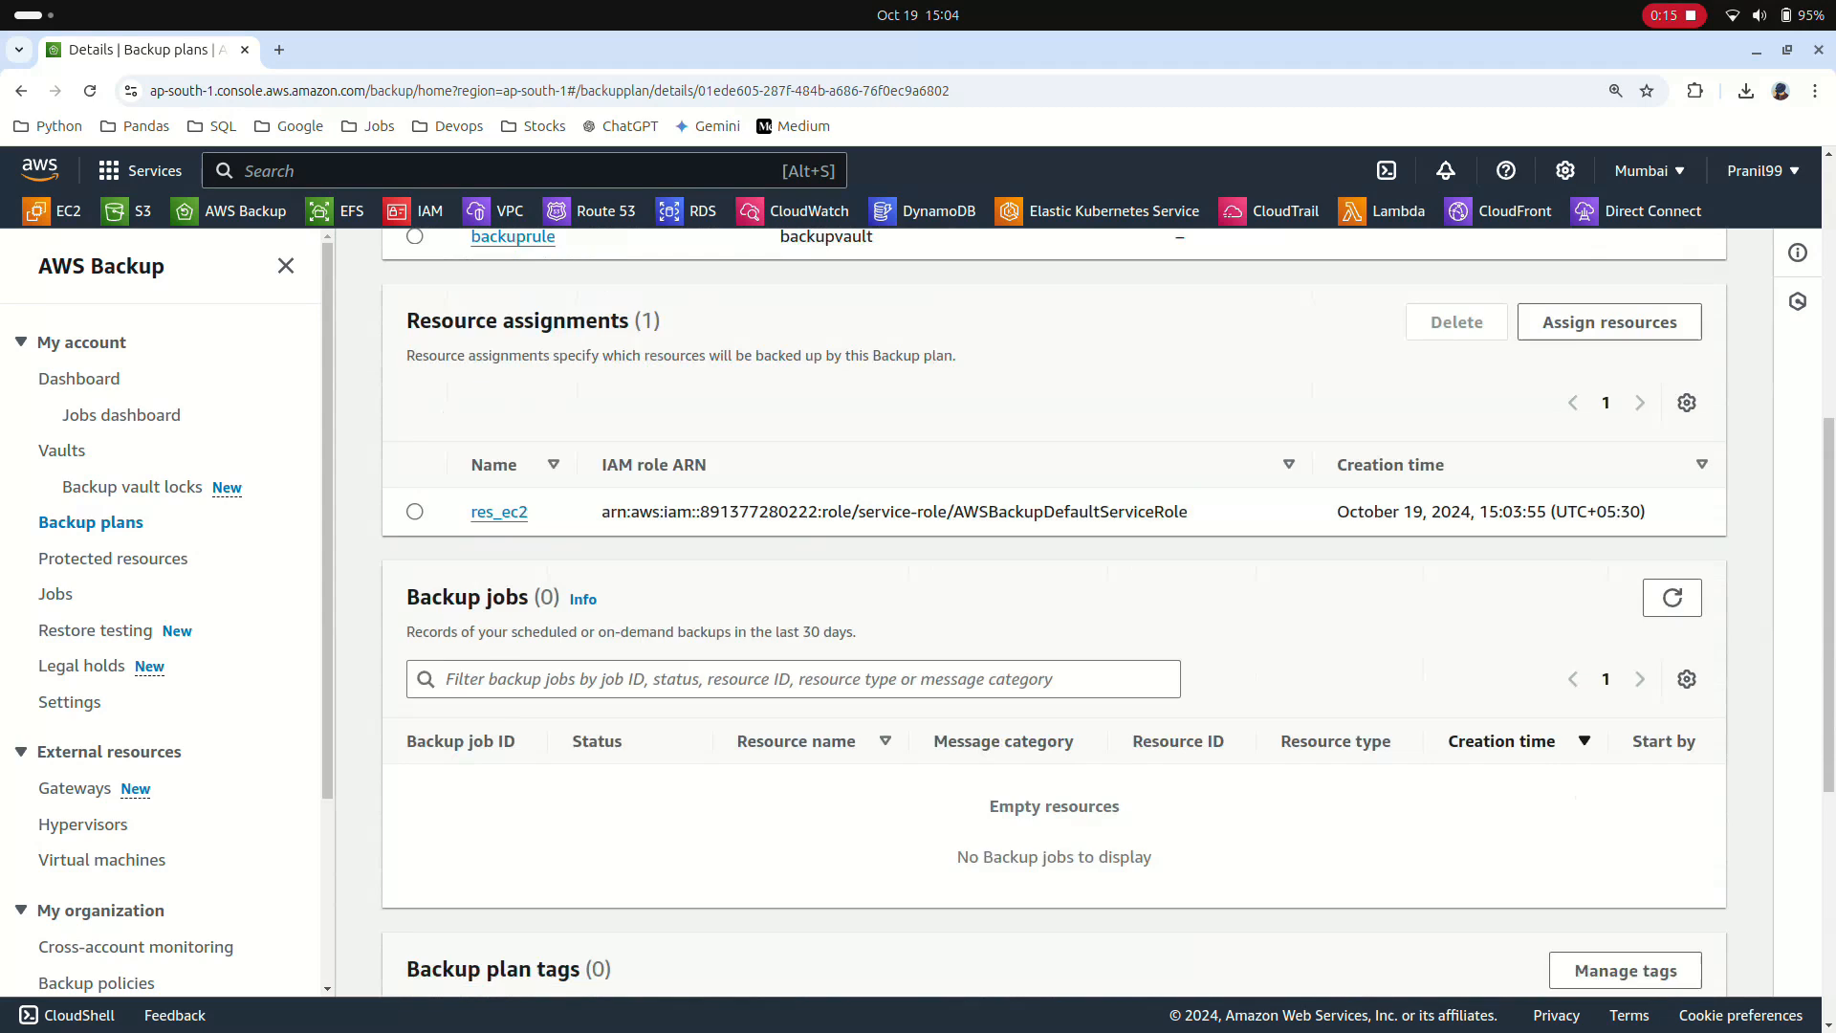
scroll(1052, 612, "up", 1)
scroll(1052, 612, "up", 1)
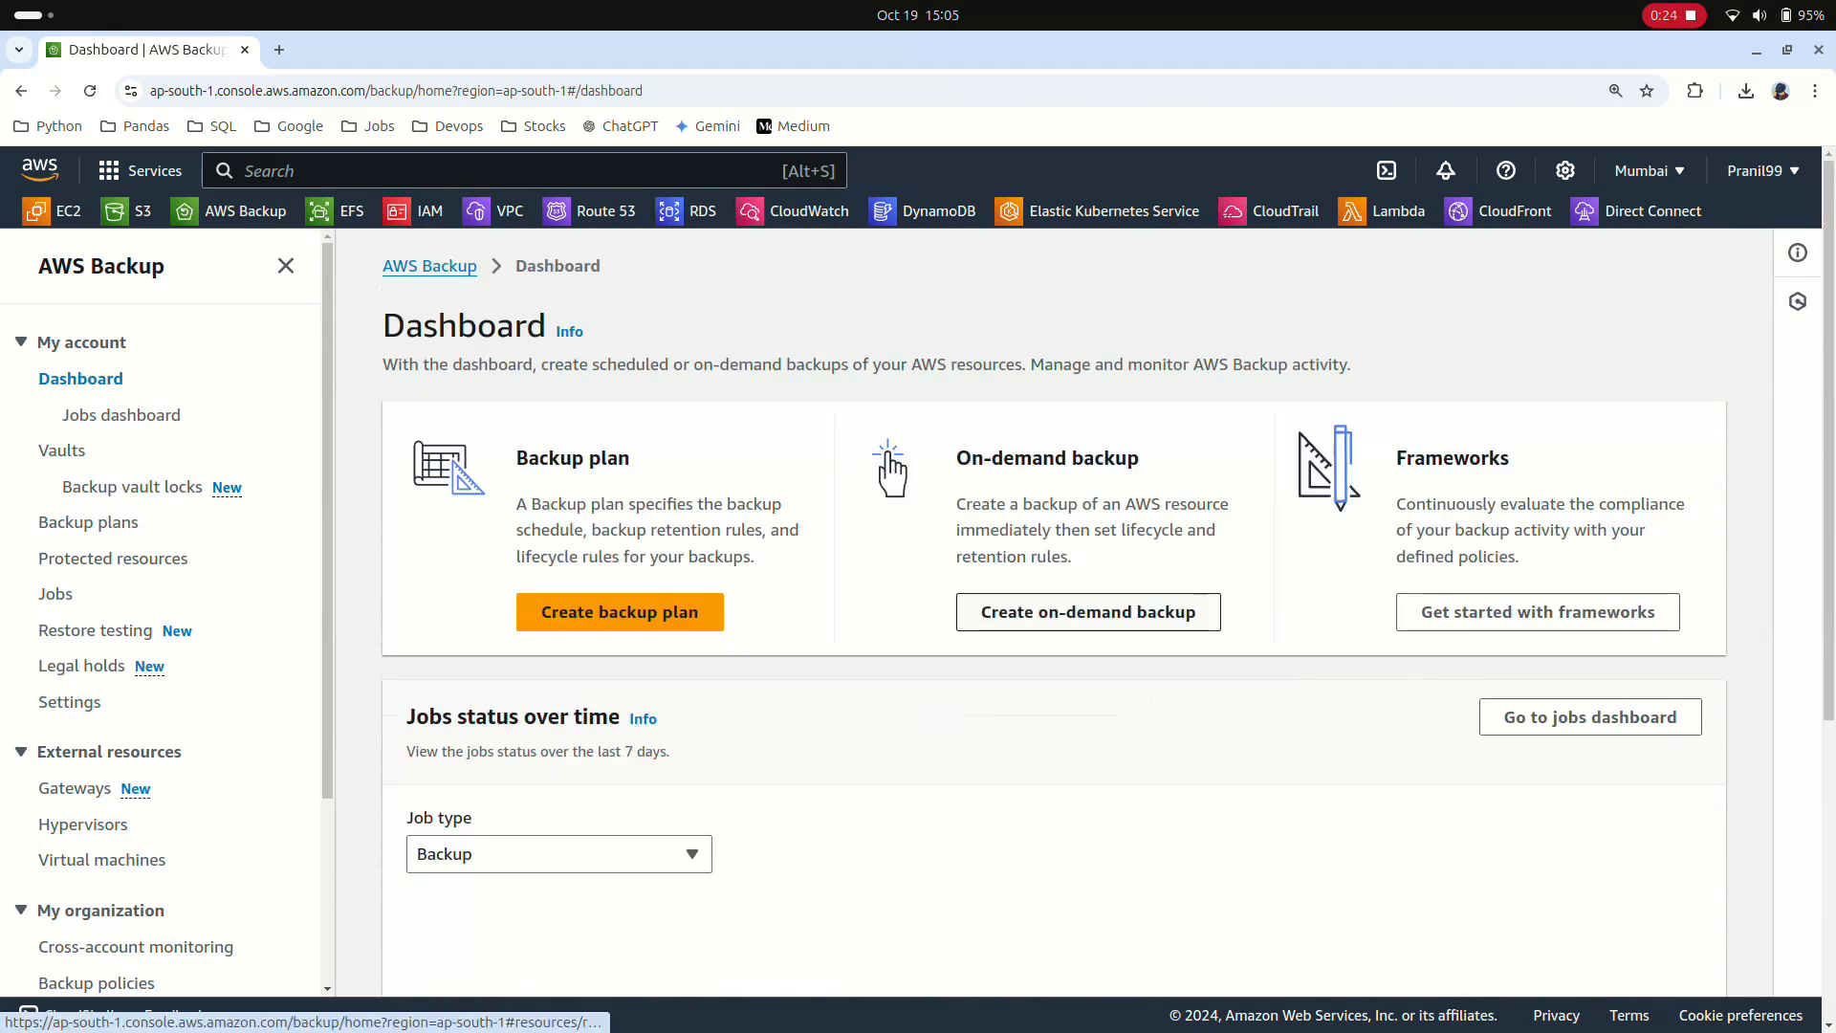
left_click(1088, 612)
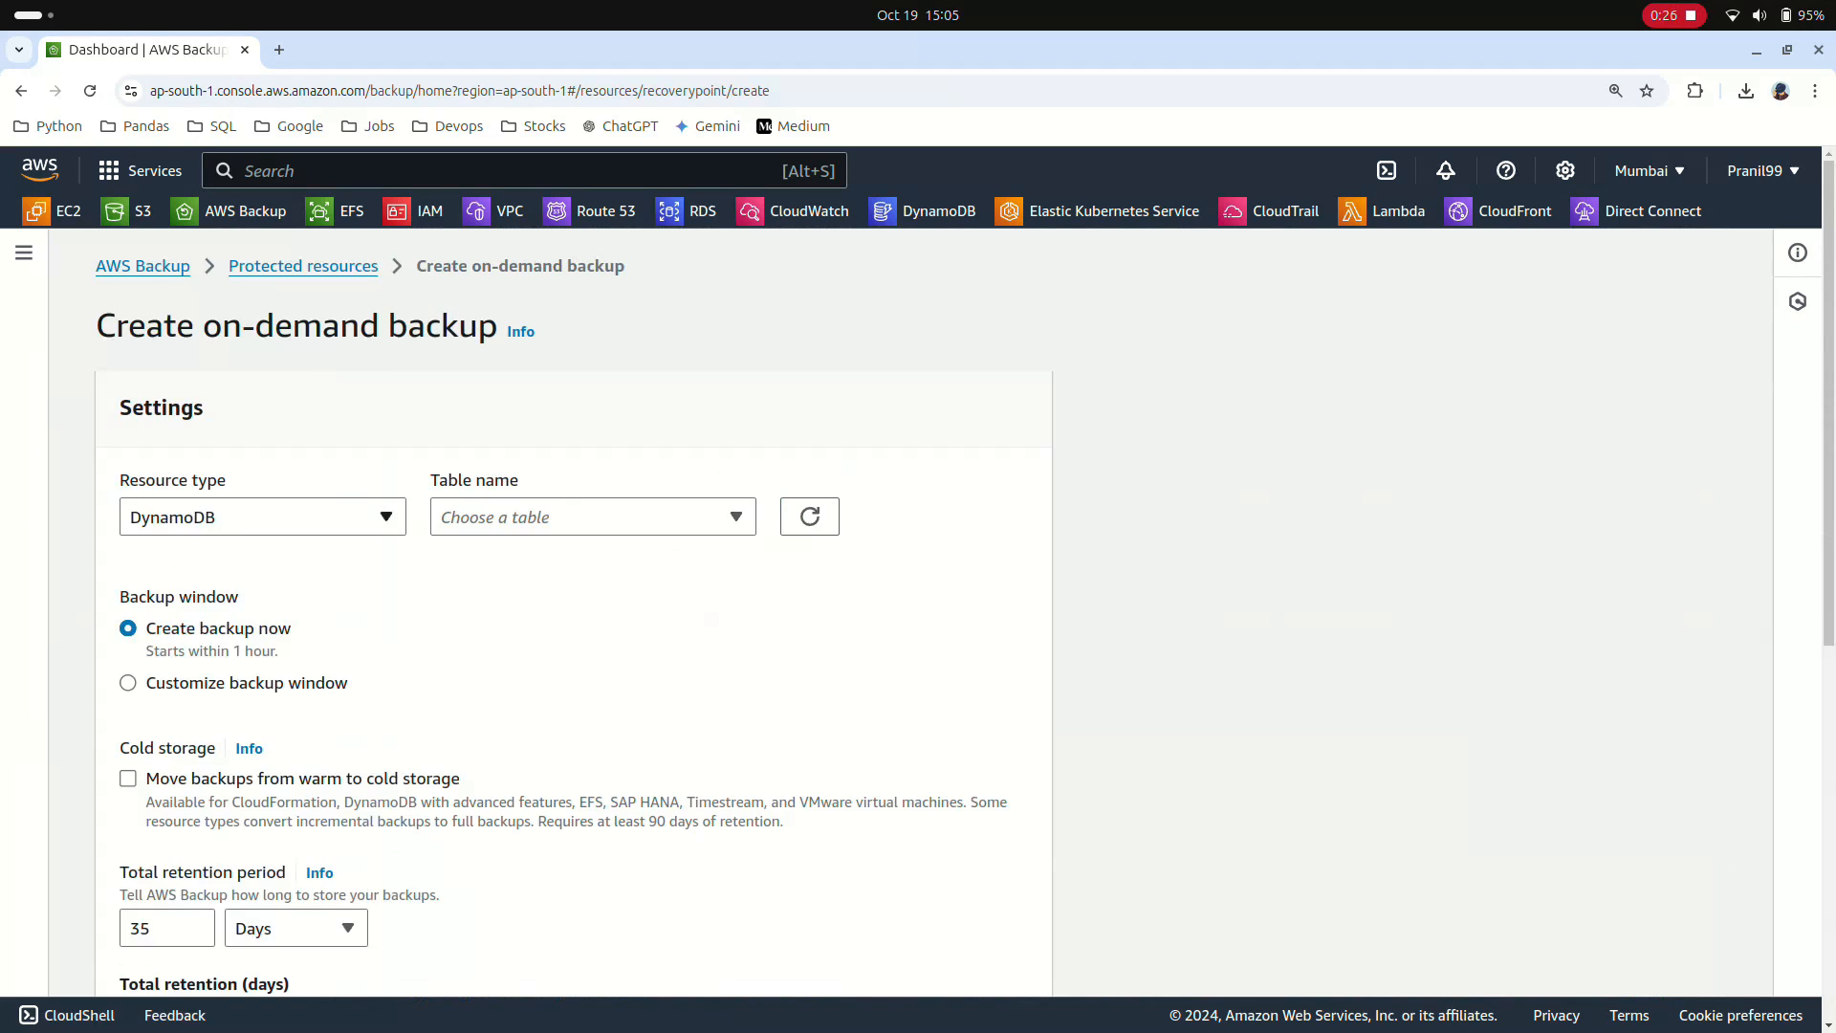
left_click(262, 517)
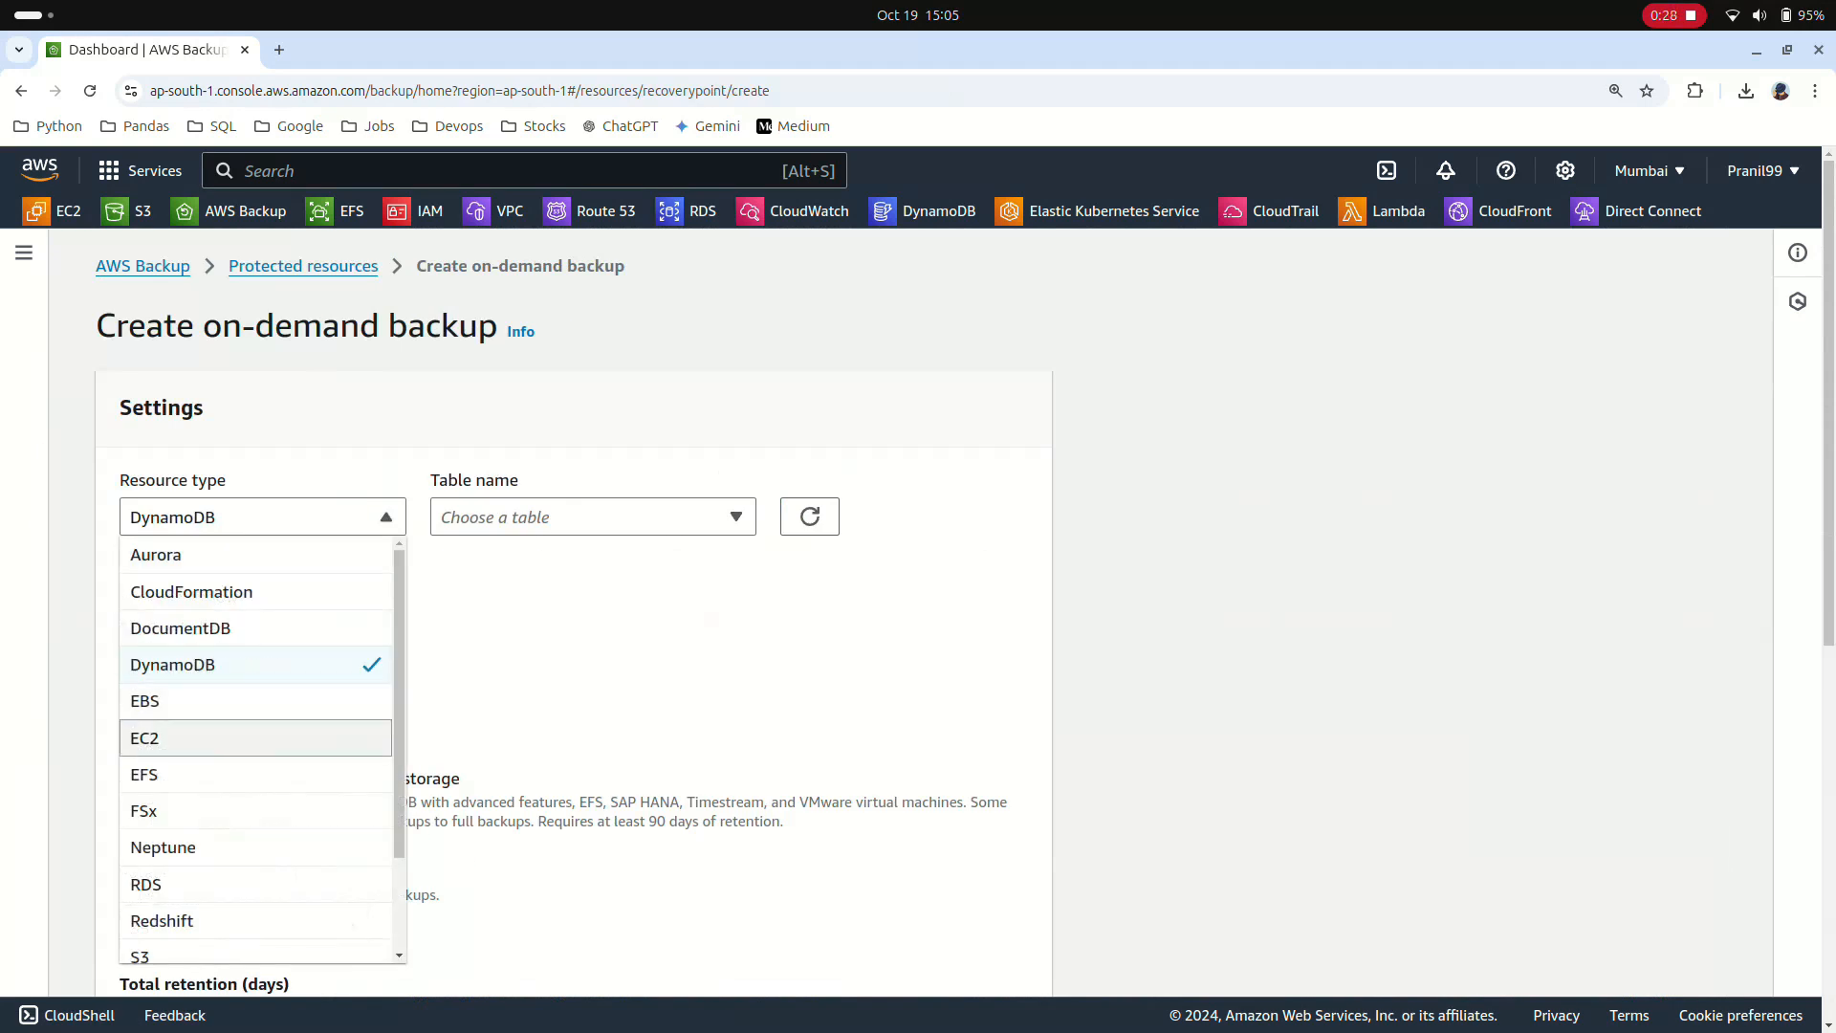
left_click(191, 737)
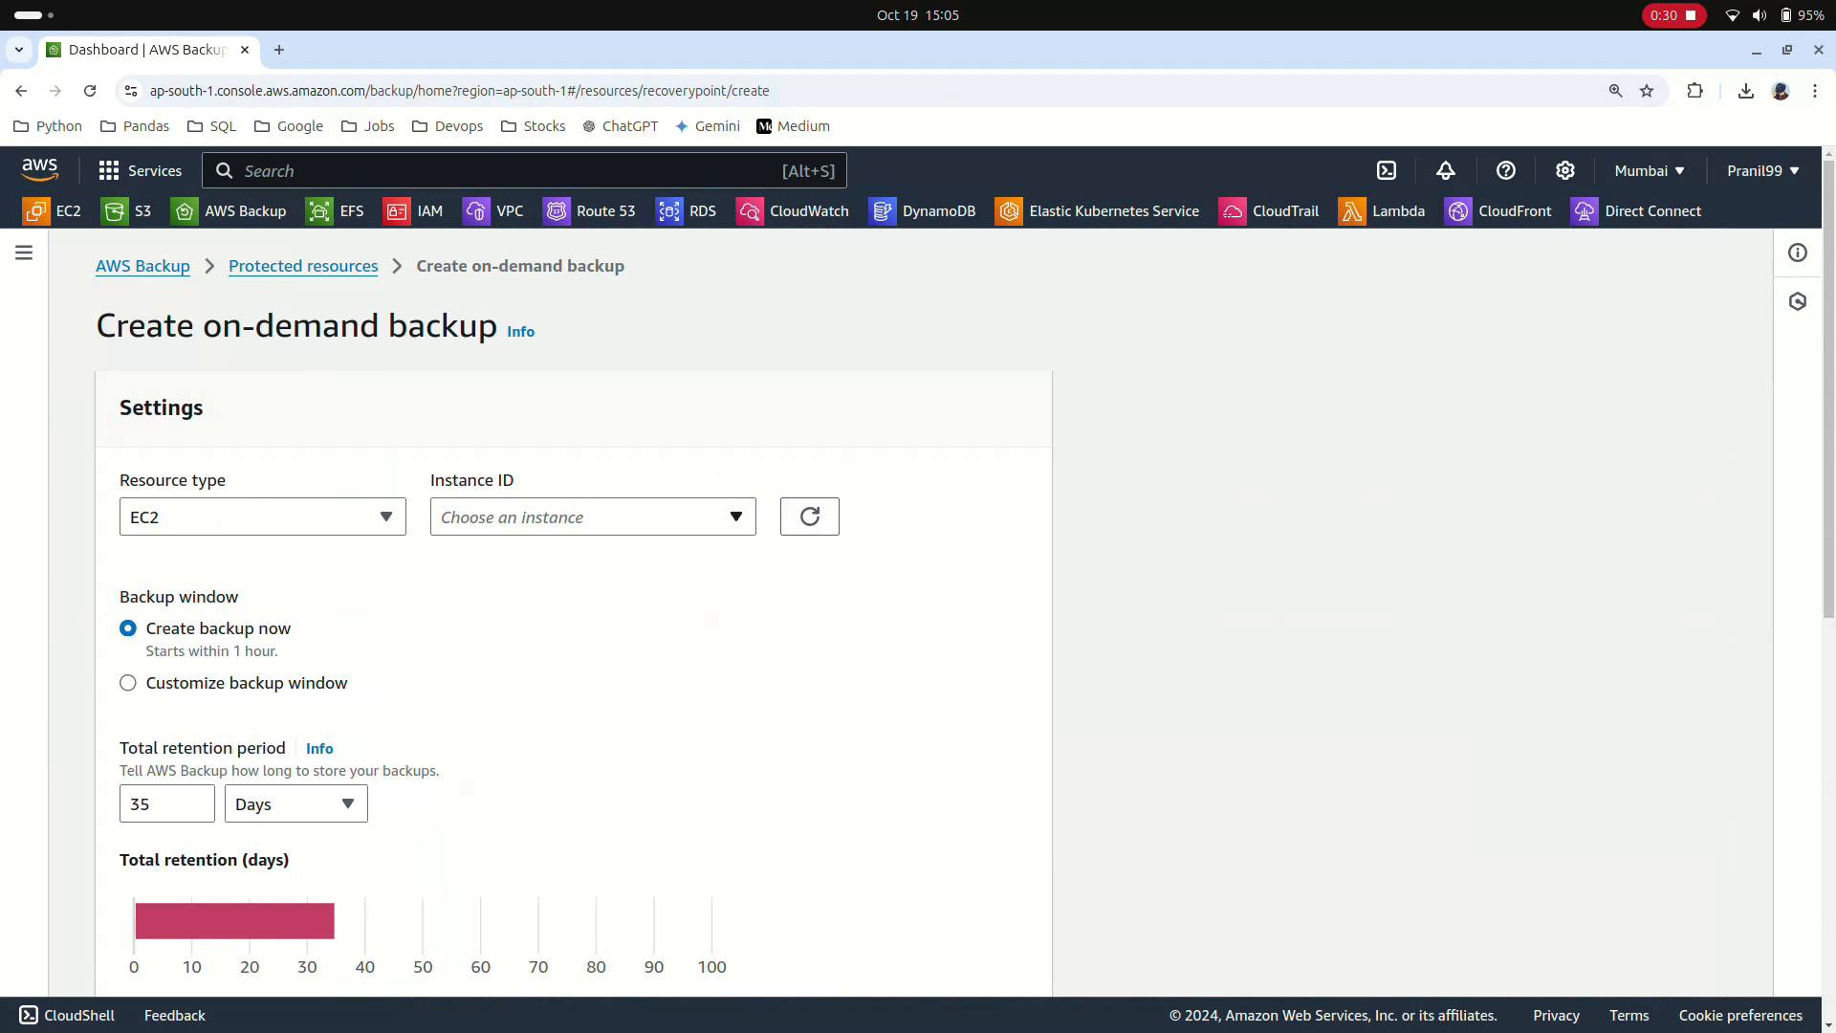
left_click(593, 518)
left_click(574, 602)
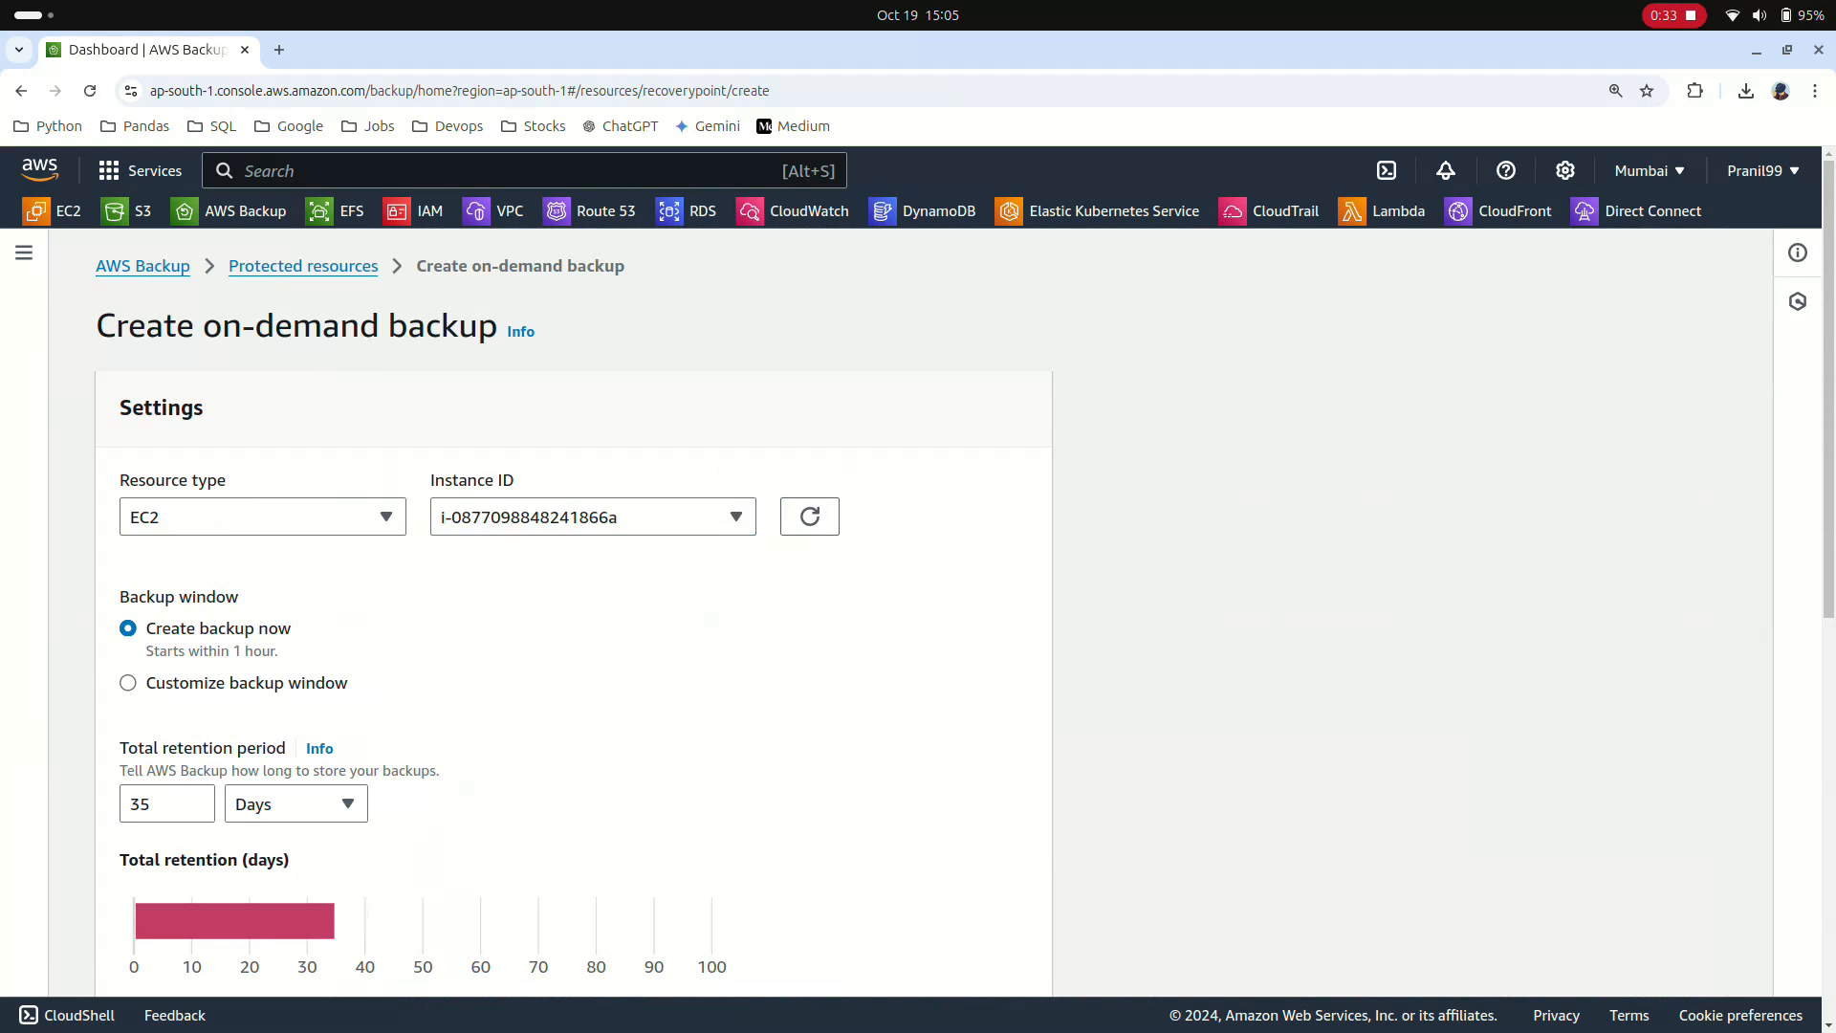
Check the start and completion time options of a customized backup window, and return to creating the backup now.
scroll(574, 611, "down", 3)
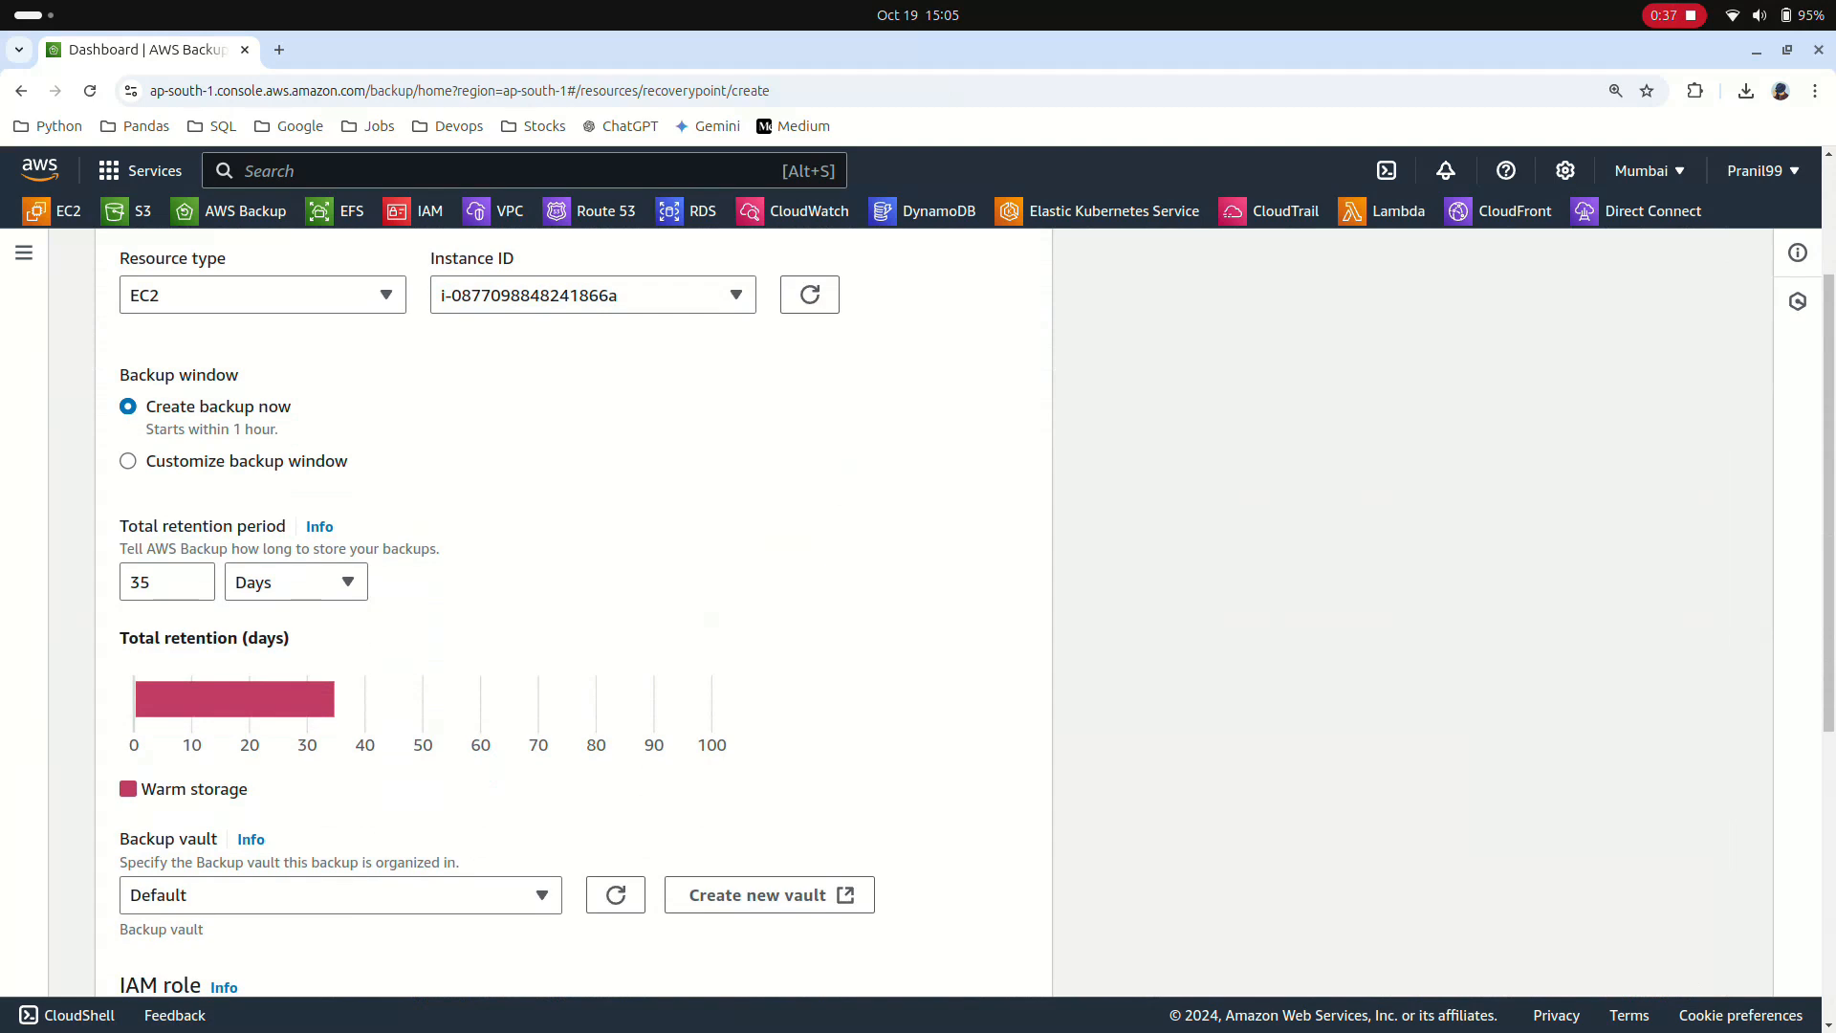
left_click(246, 461)
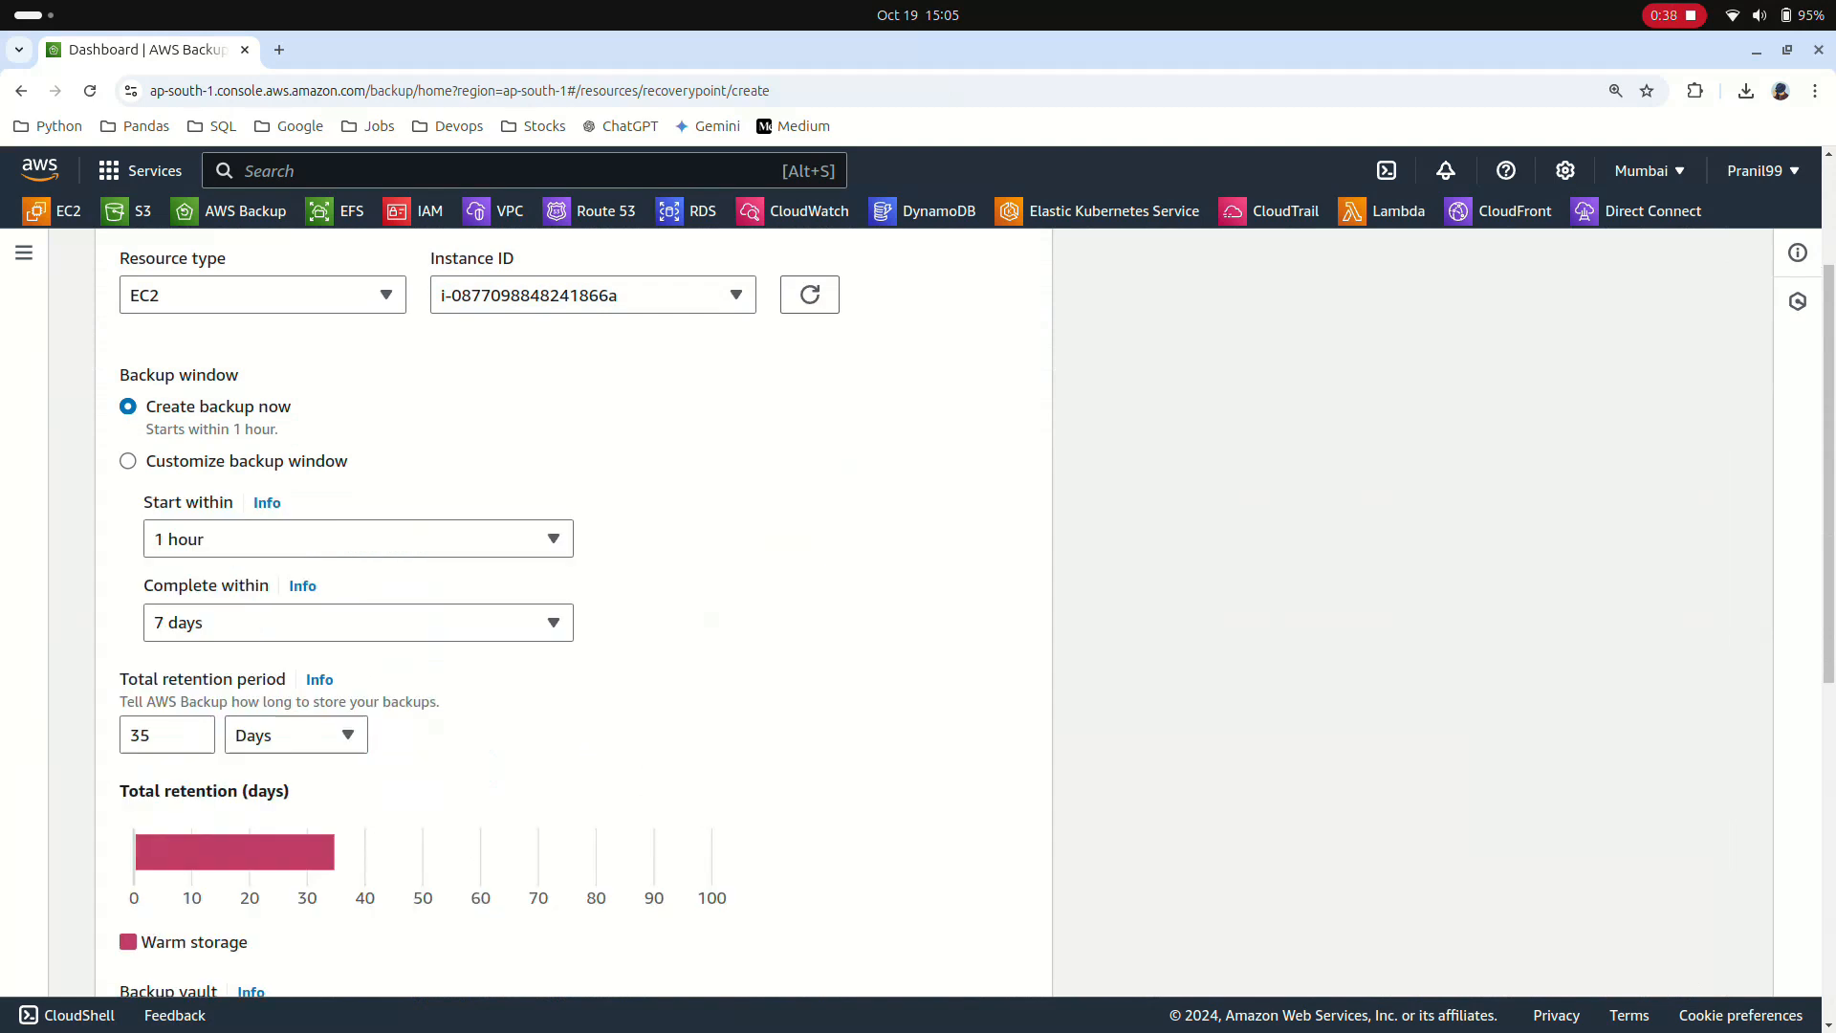
left_click(359, 539)
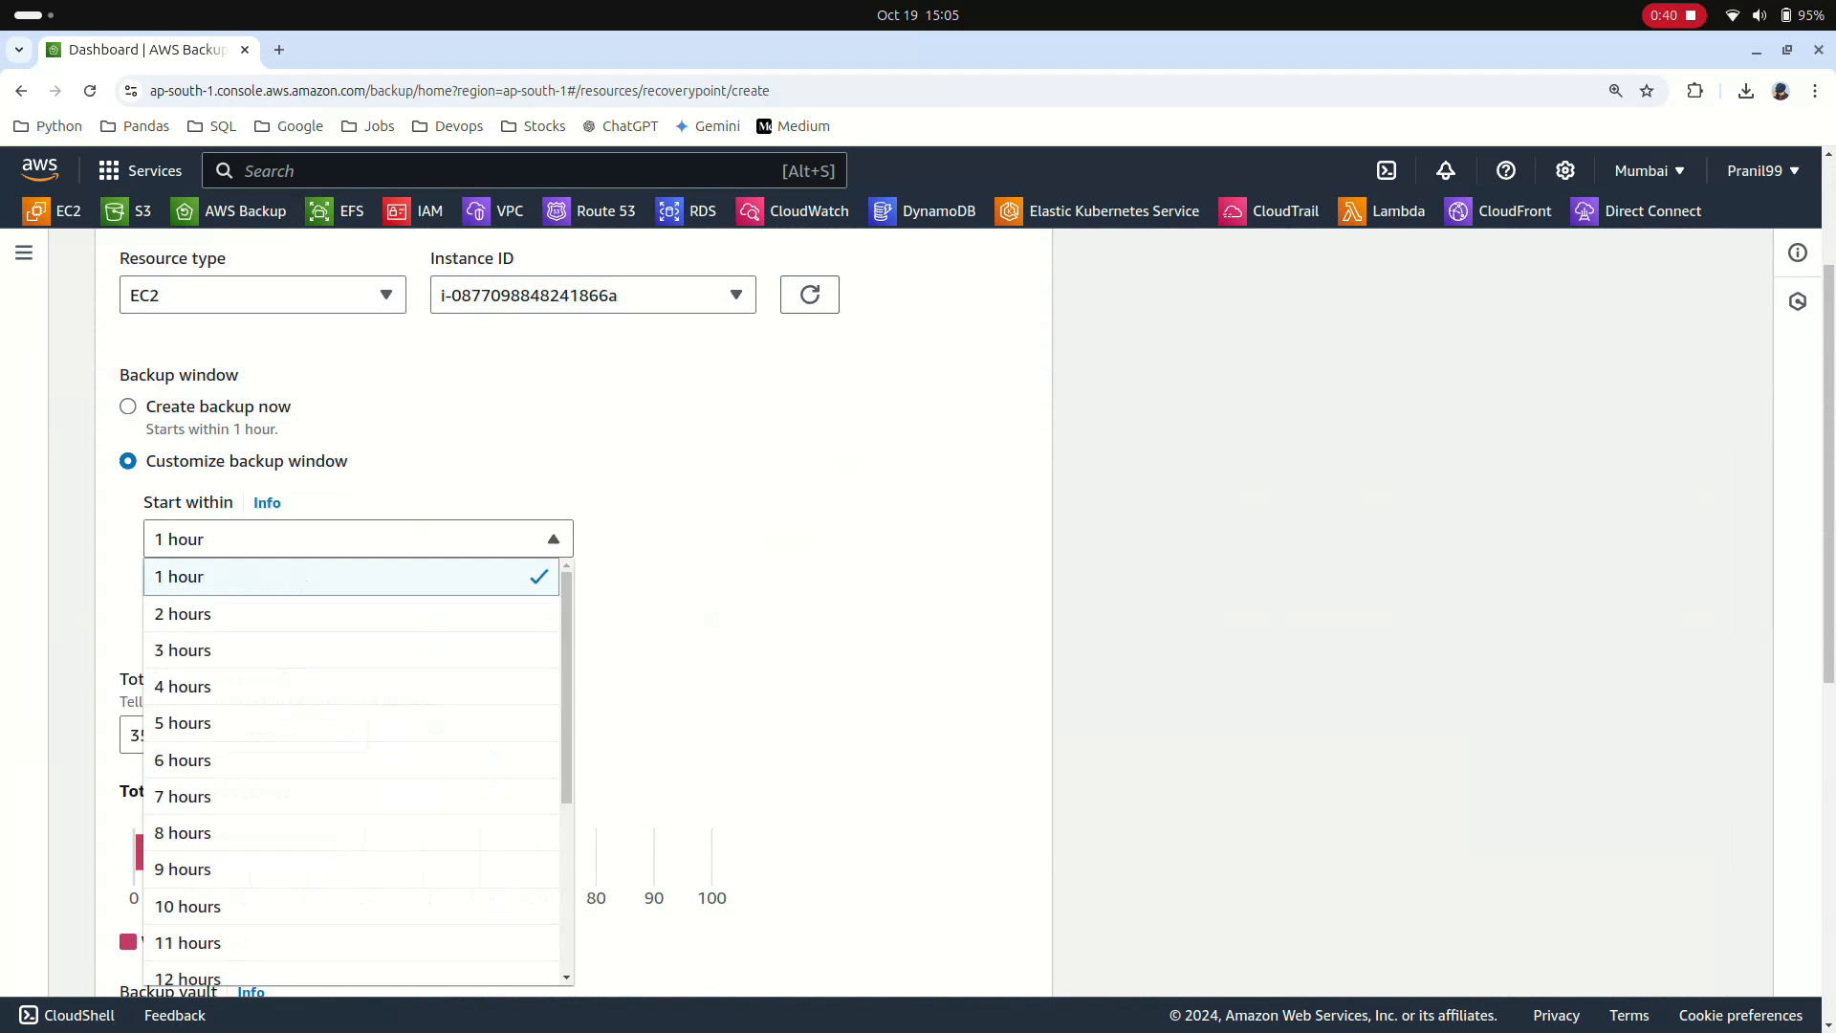
left_click(358, 539)
left_click(359, 622)
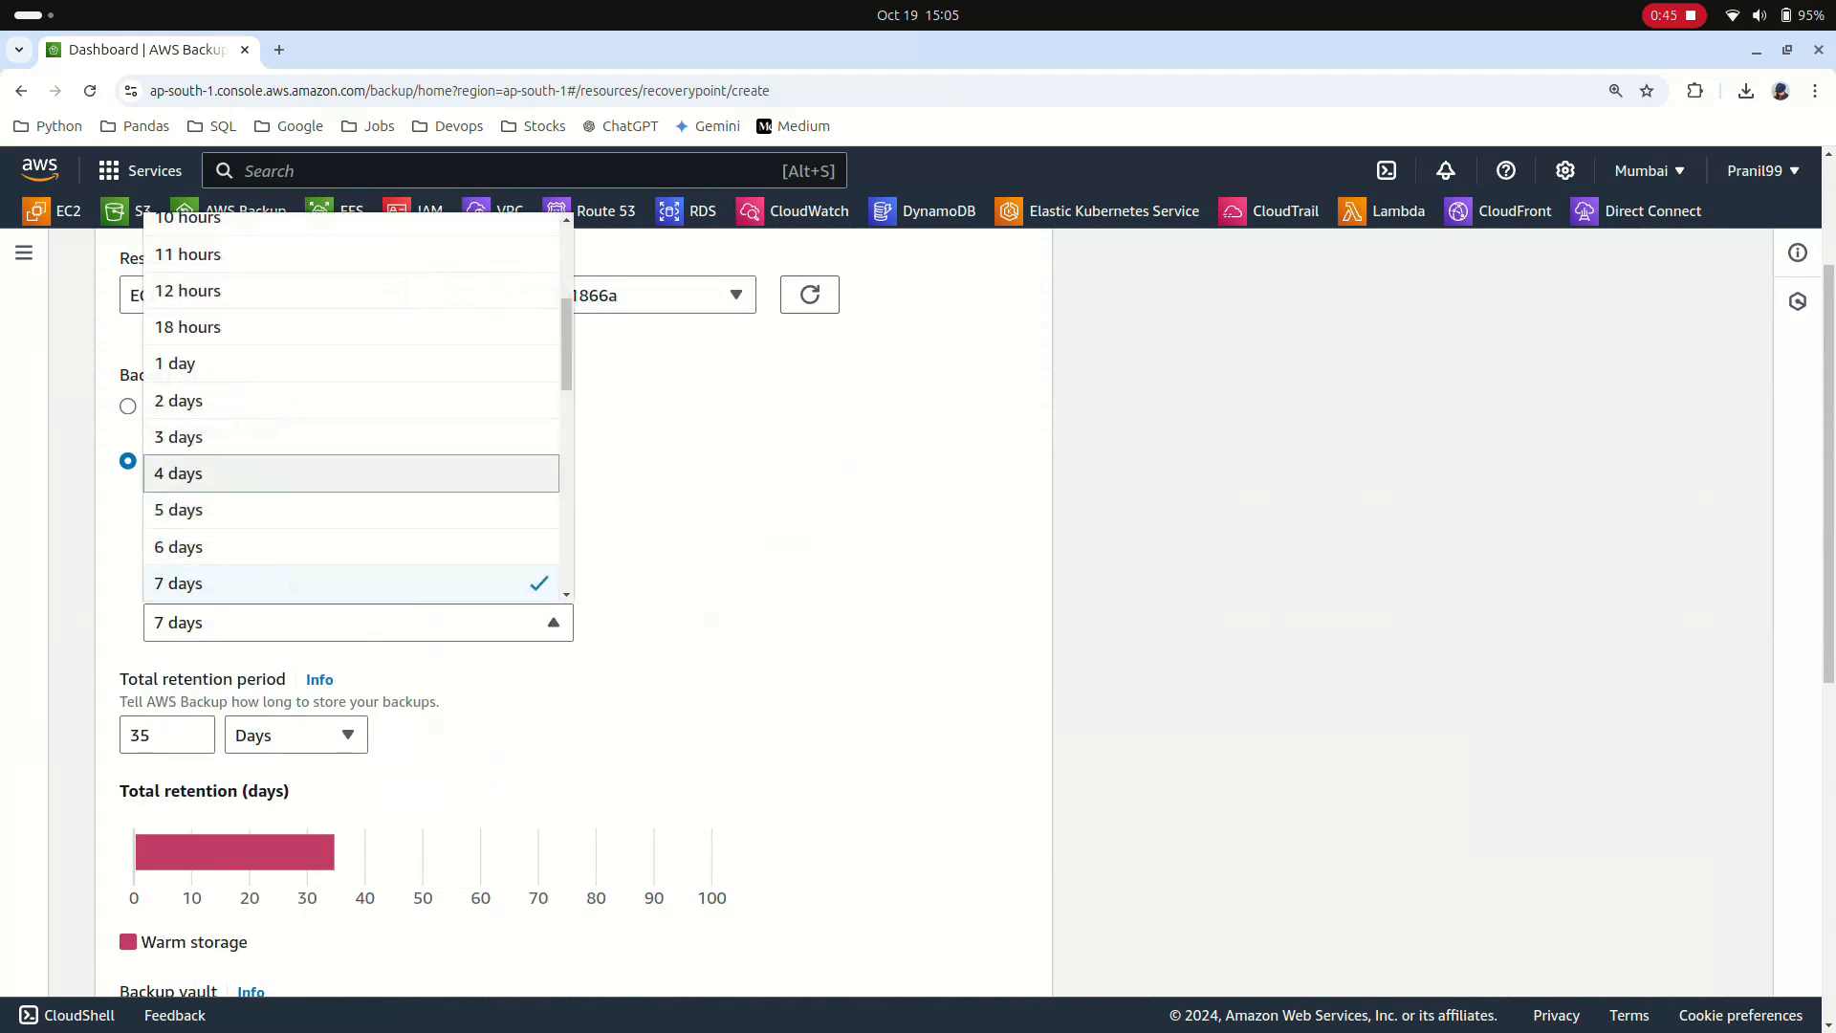
left_click(128, 406)
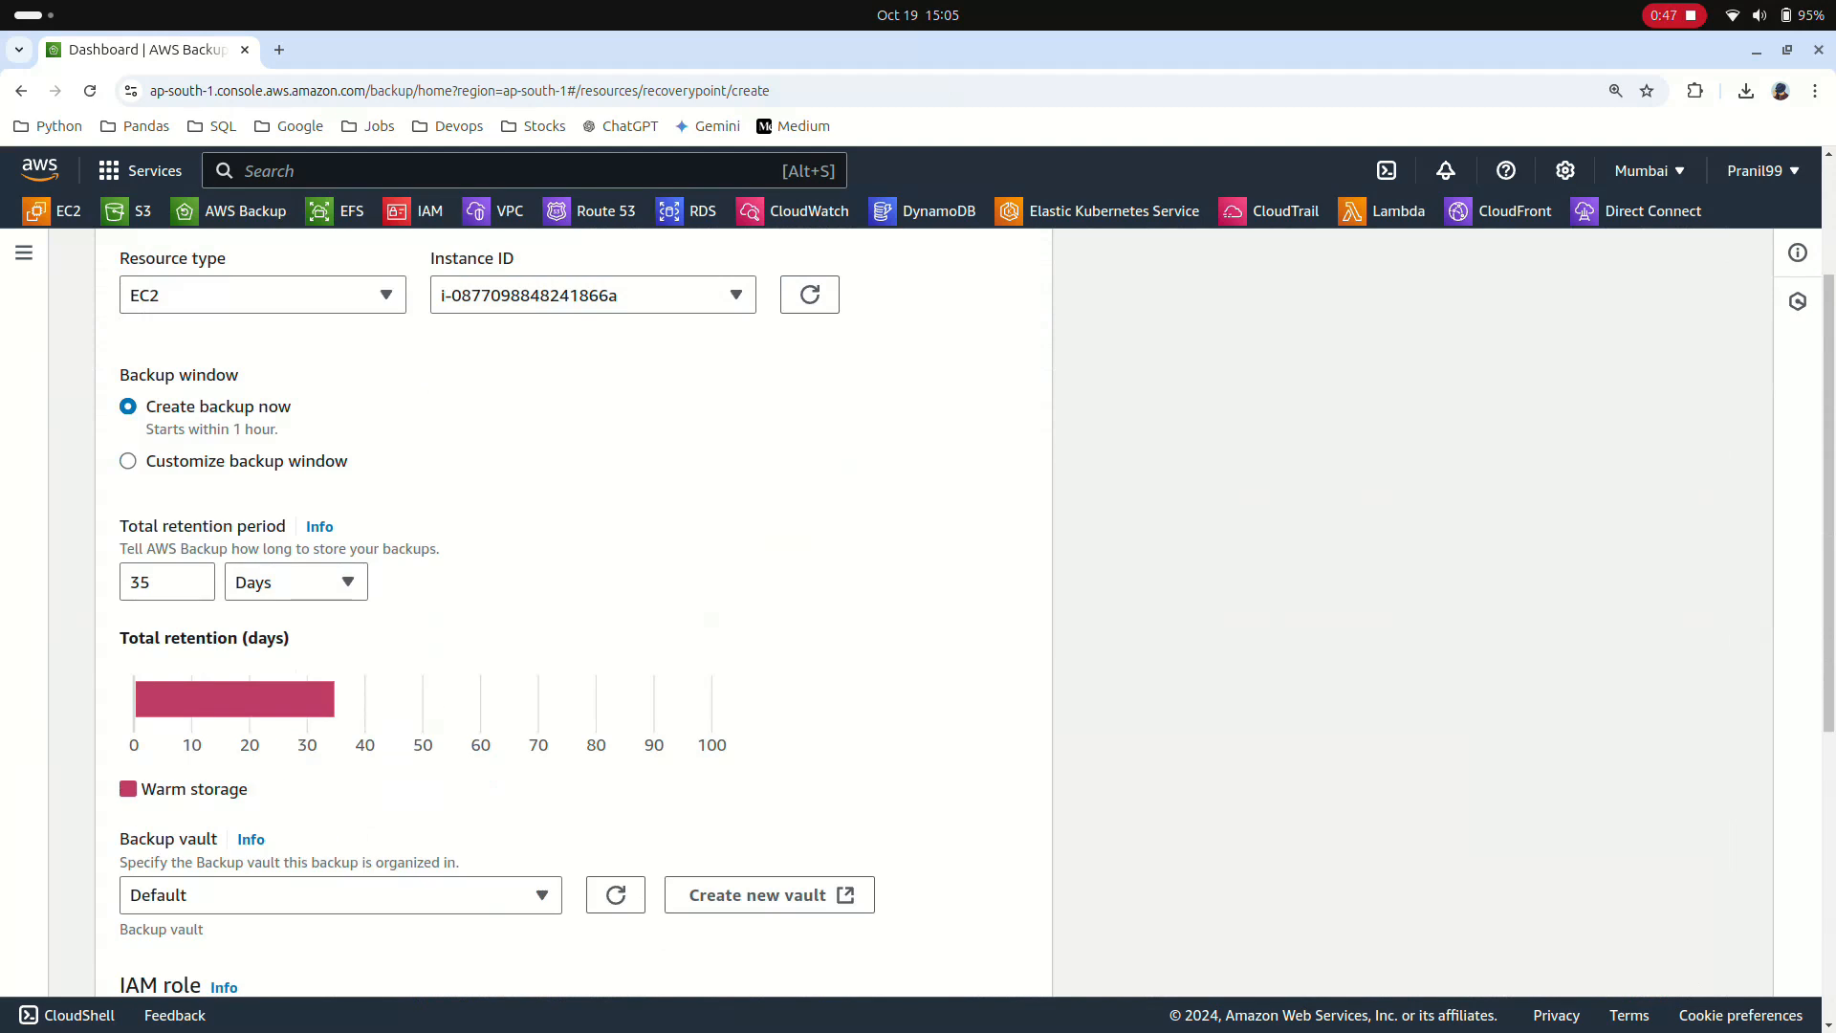
Set the total retention period of the on-demand backup to 30 days.
left_click(165, 583)
key("BackSpace")
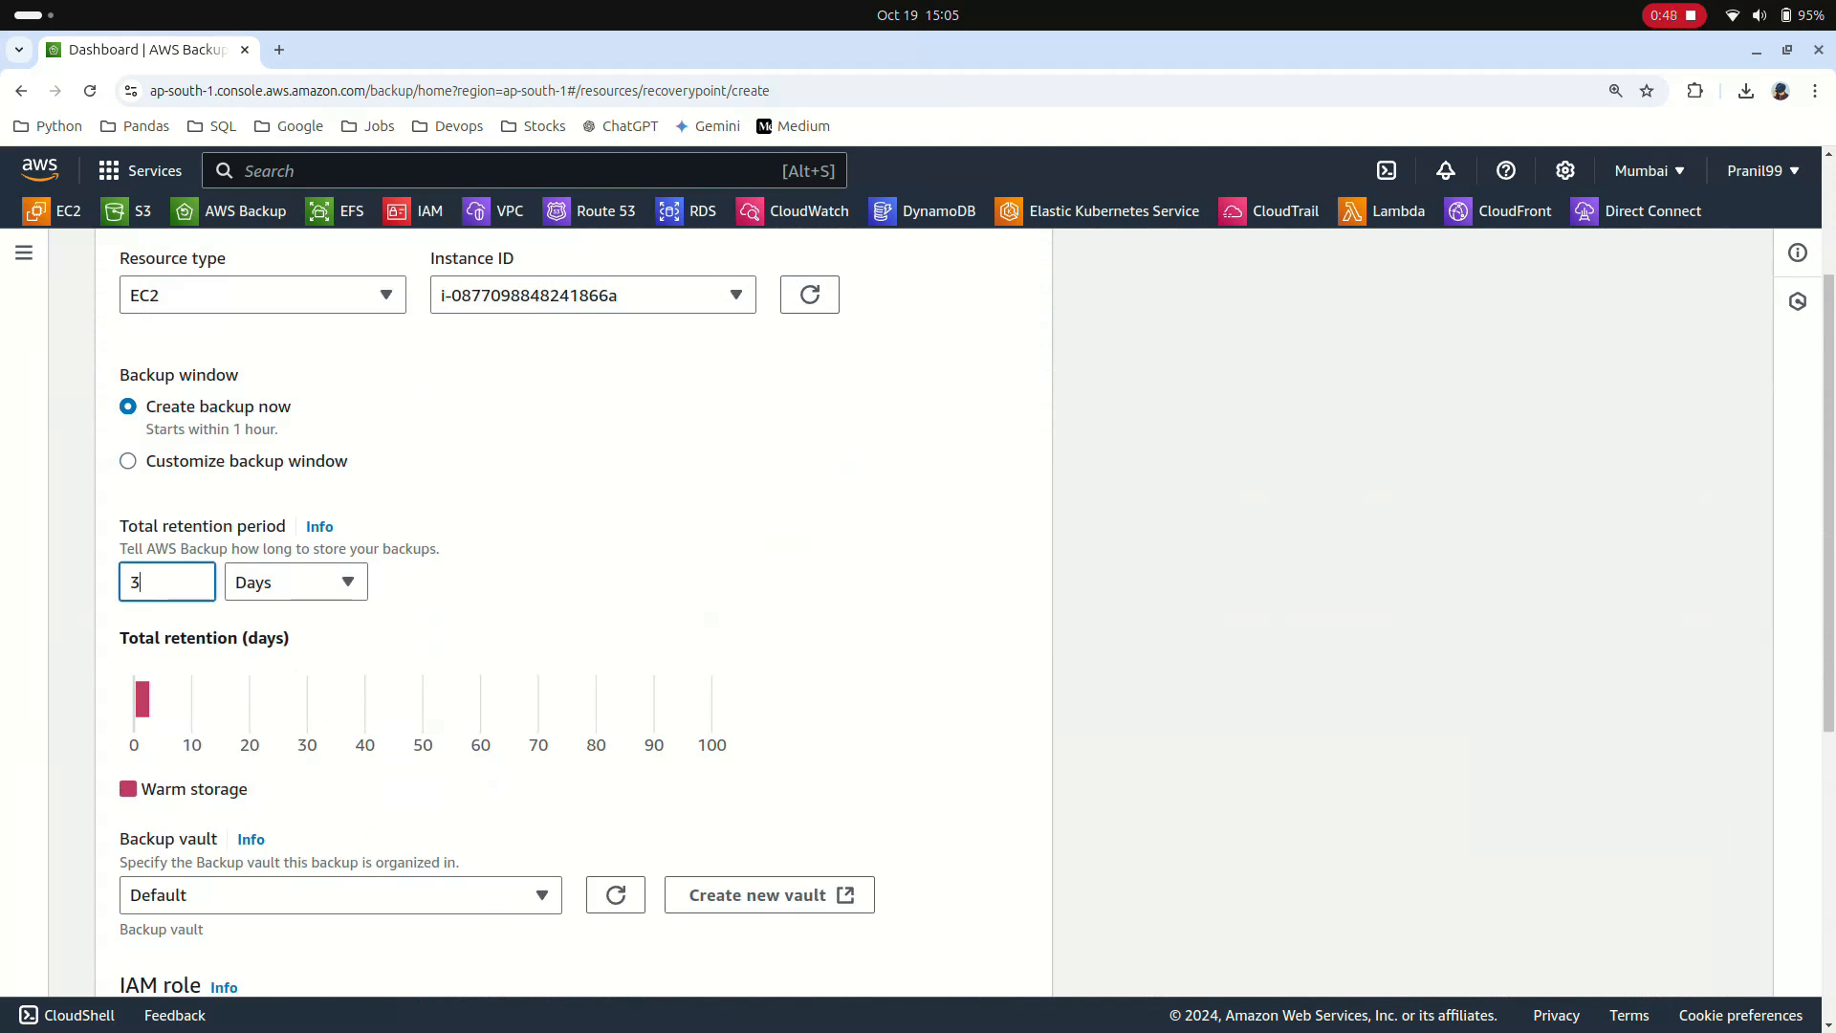
type("0")
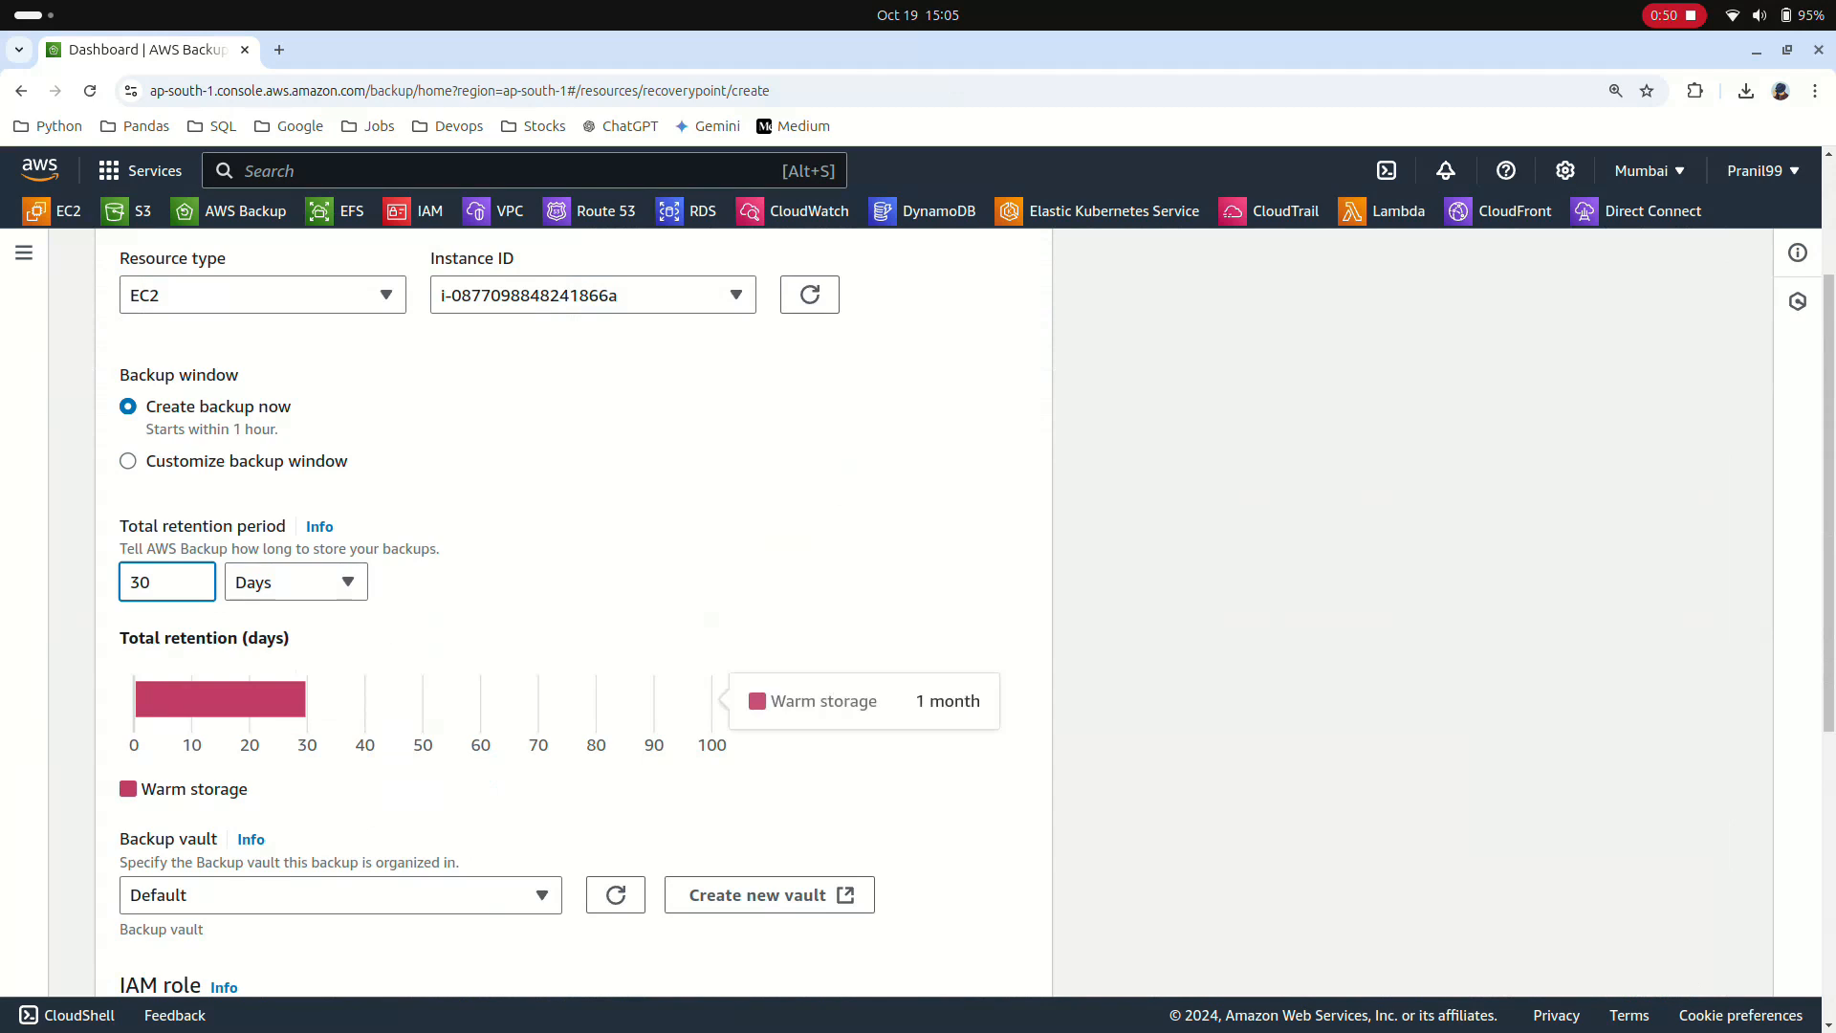
Choose backupvault as the backup vault and create the on-demand backup.
scroll(573, 669, "down", 2)
scroll(334, 574, "down", 5)
left_click(334, 449)
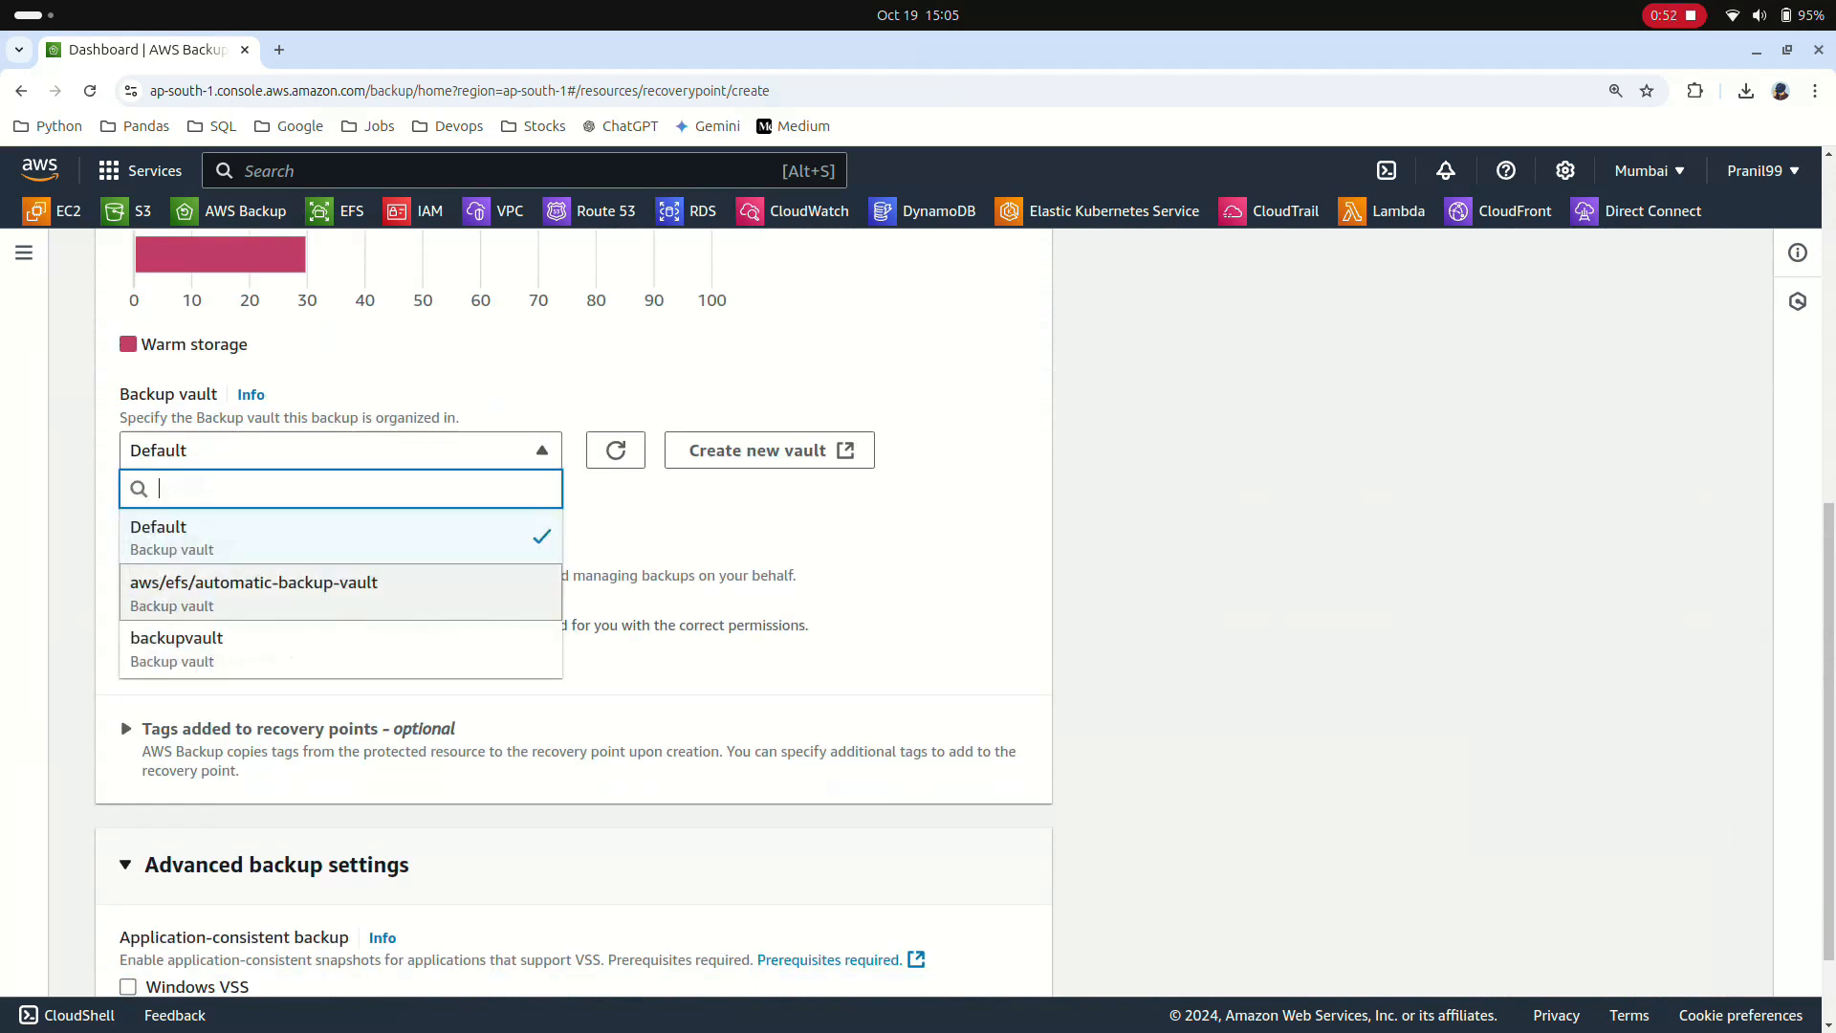
left_click(239, 647)
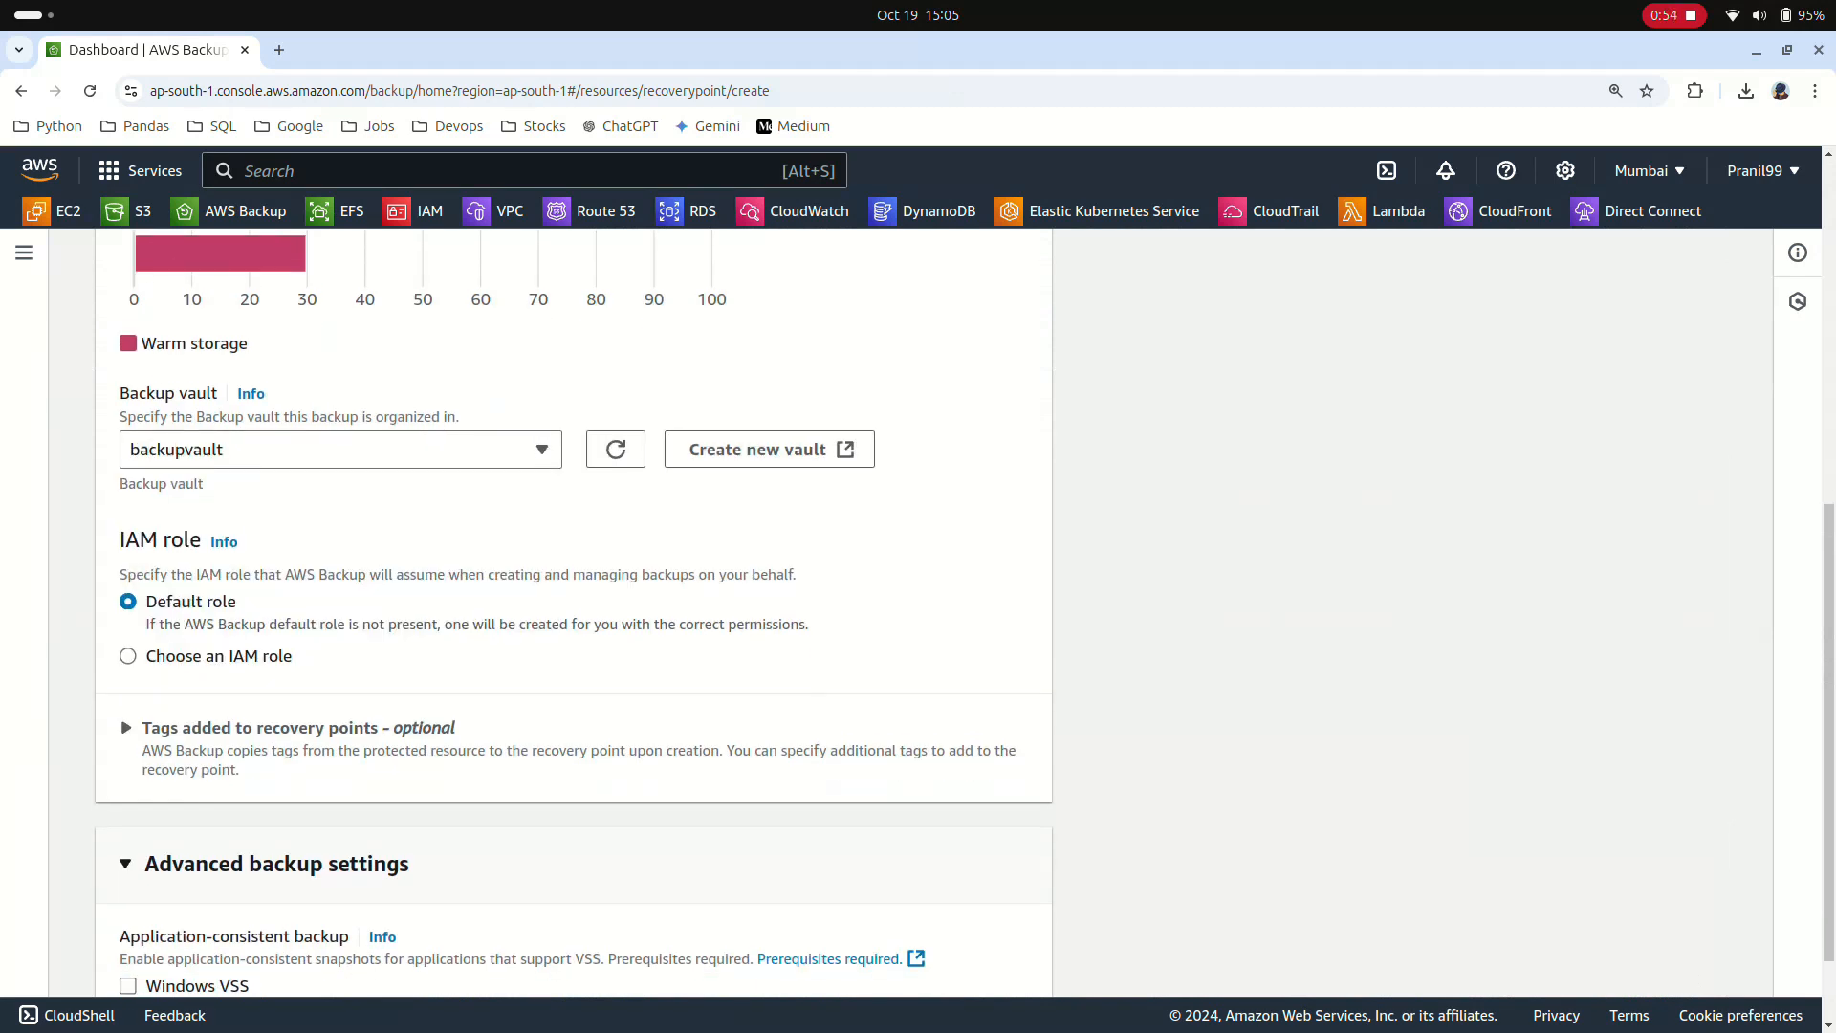
scroll(574, 612, "down", 1)
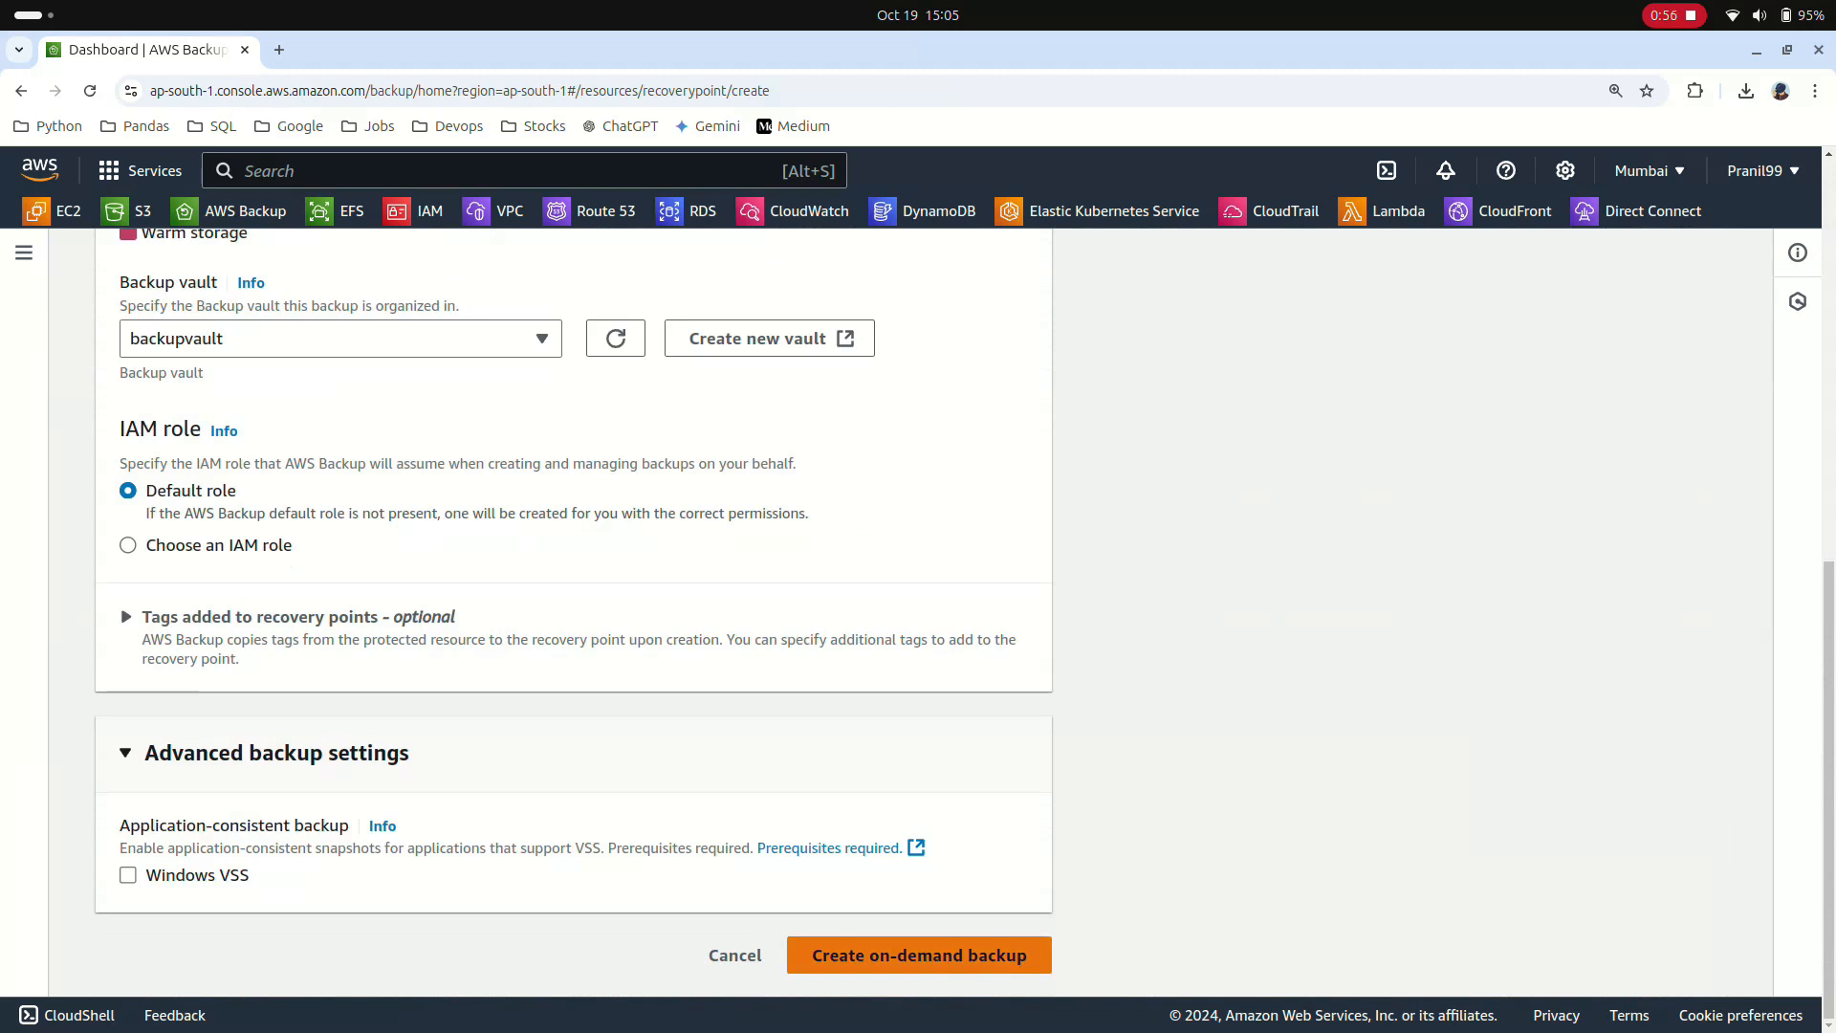
left_click(918, 955)
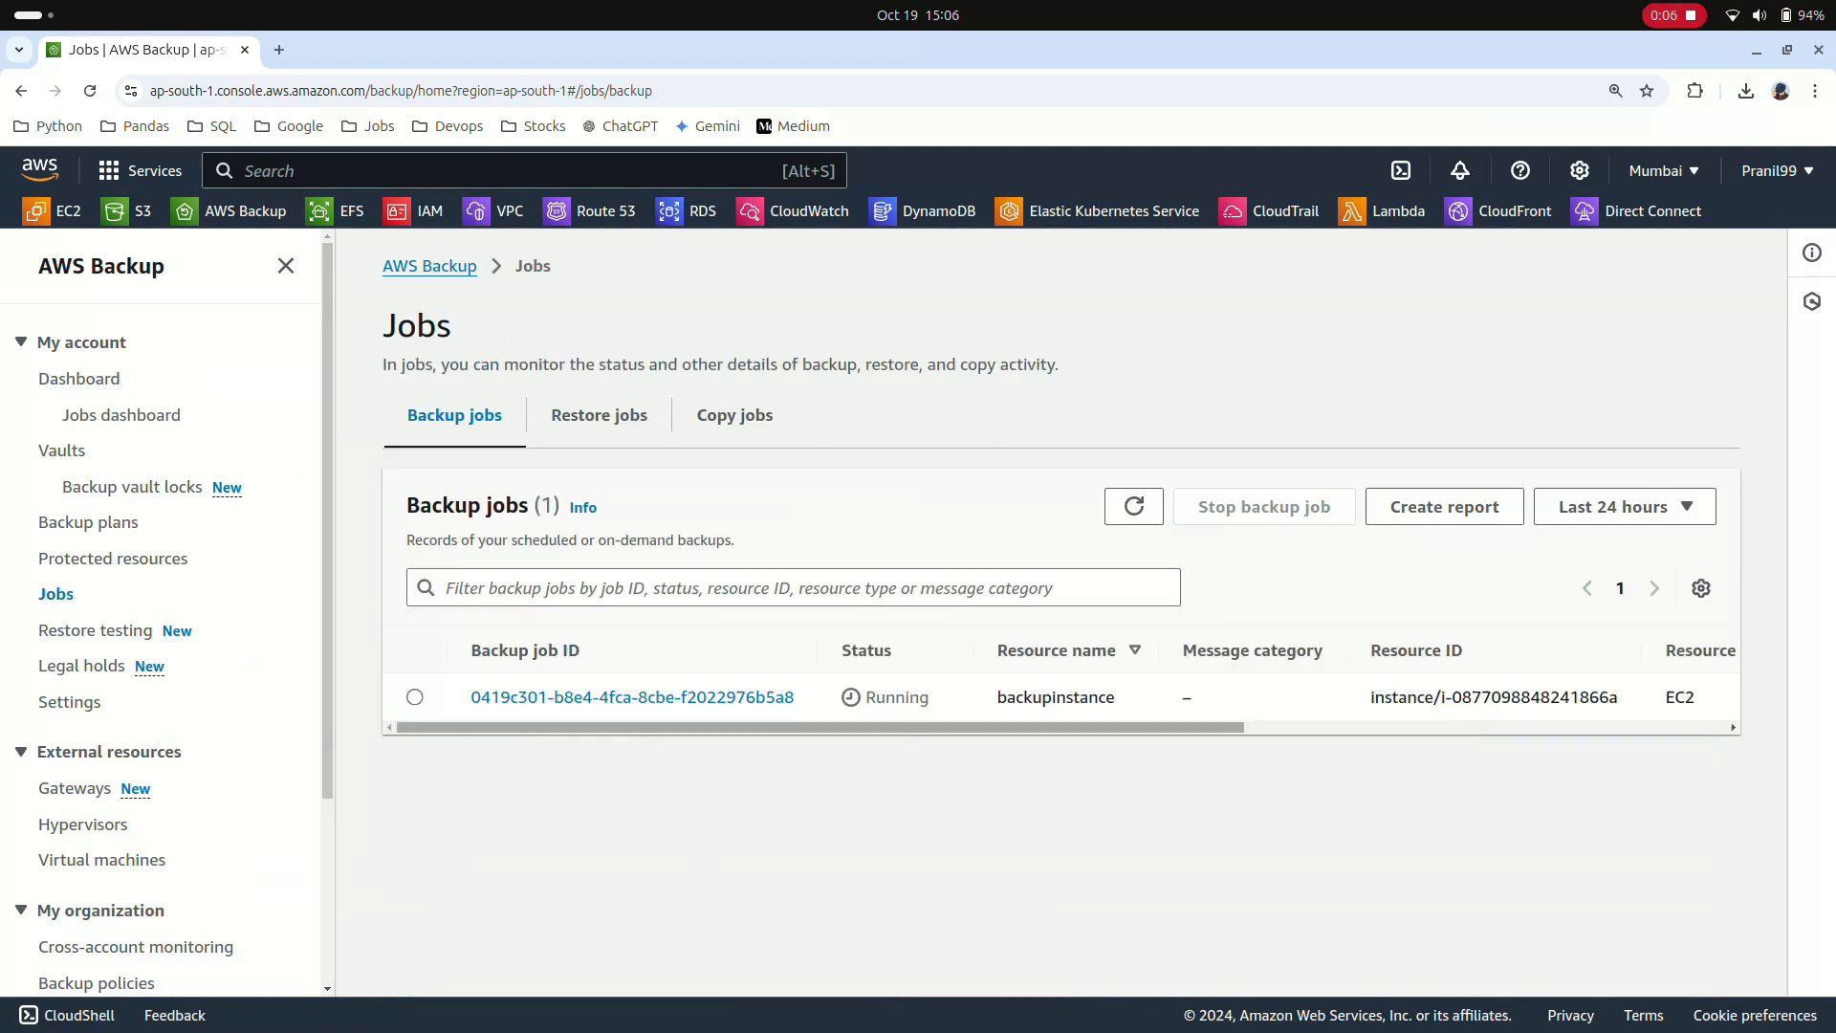
Examine the details of the on-demand backup job and refresh the backup jobs list to check its status.
scroll(1062, 689, "right", 5)
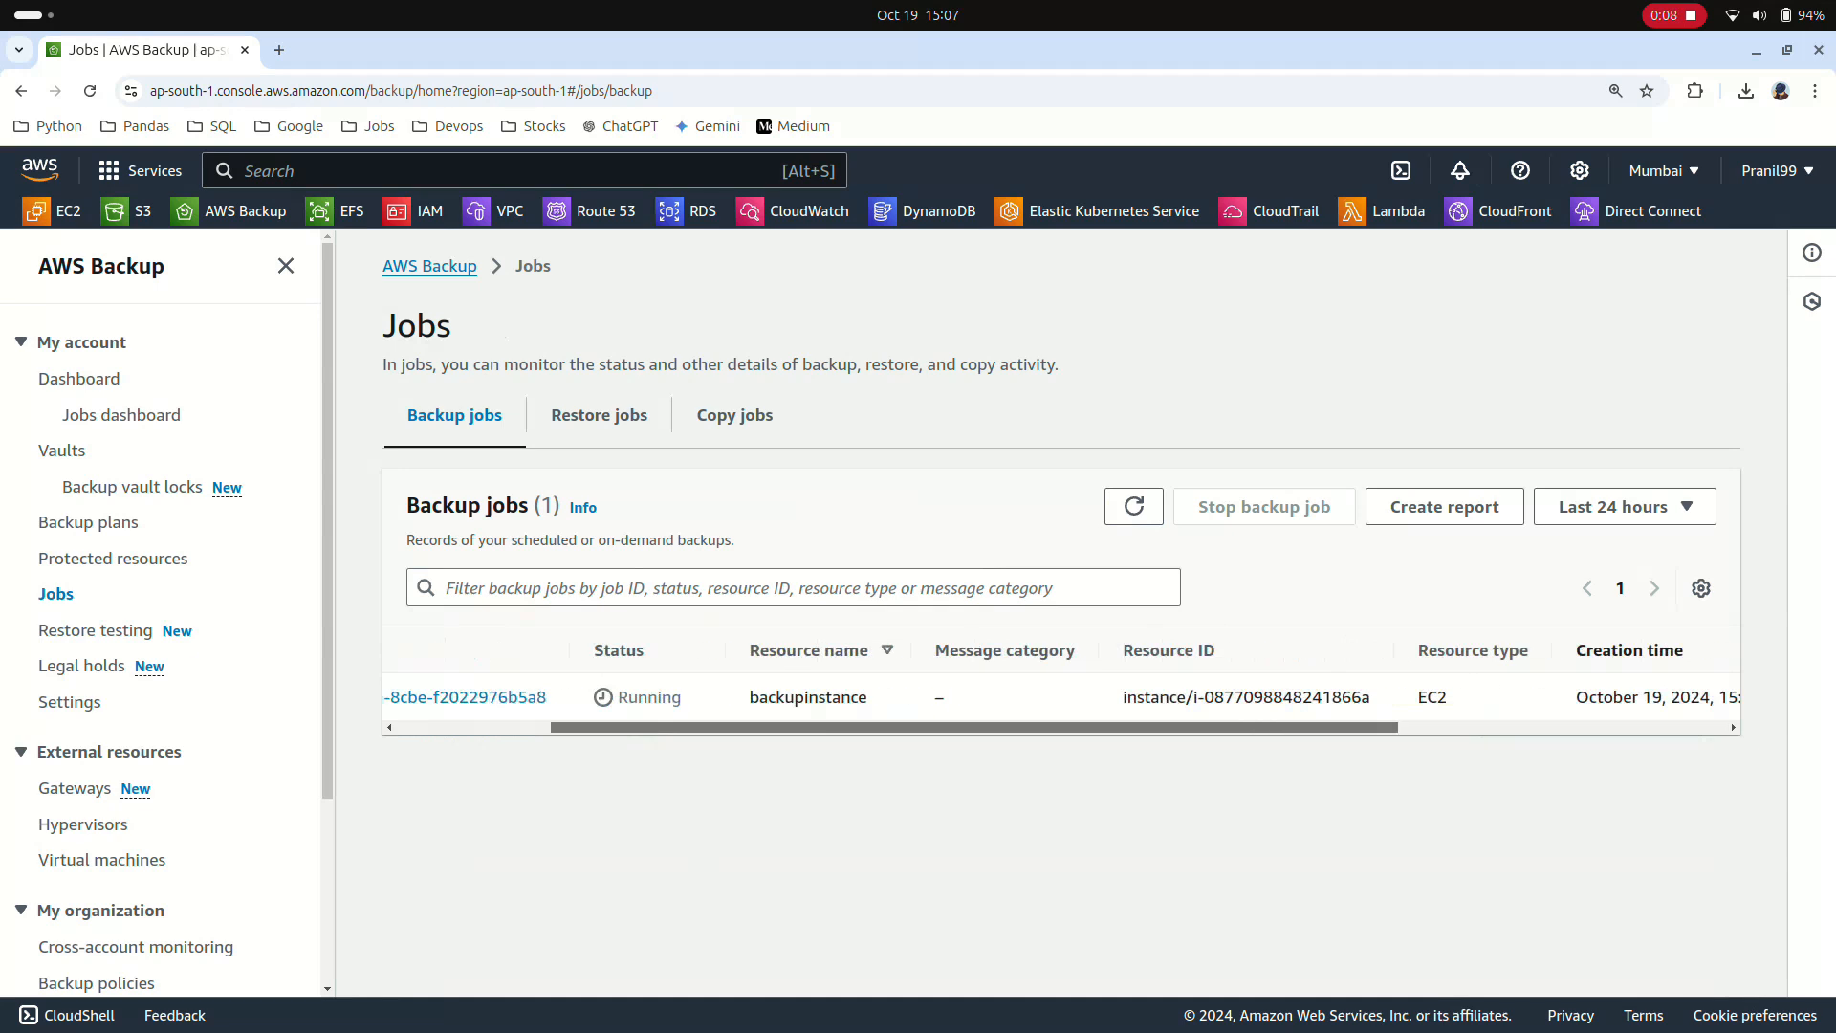
scroll(1061, 688, "right", 5)
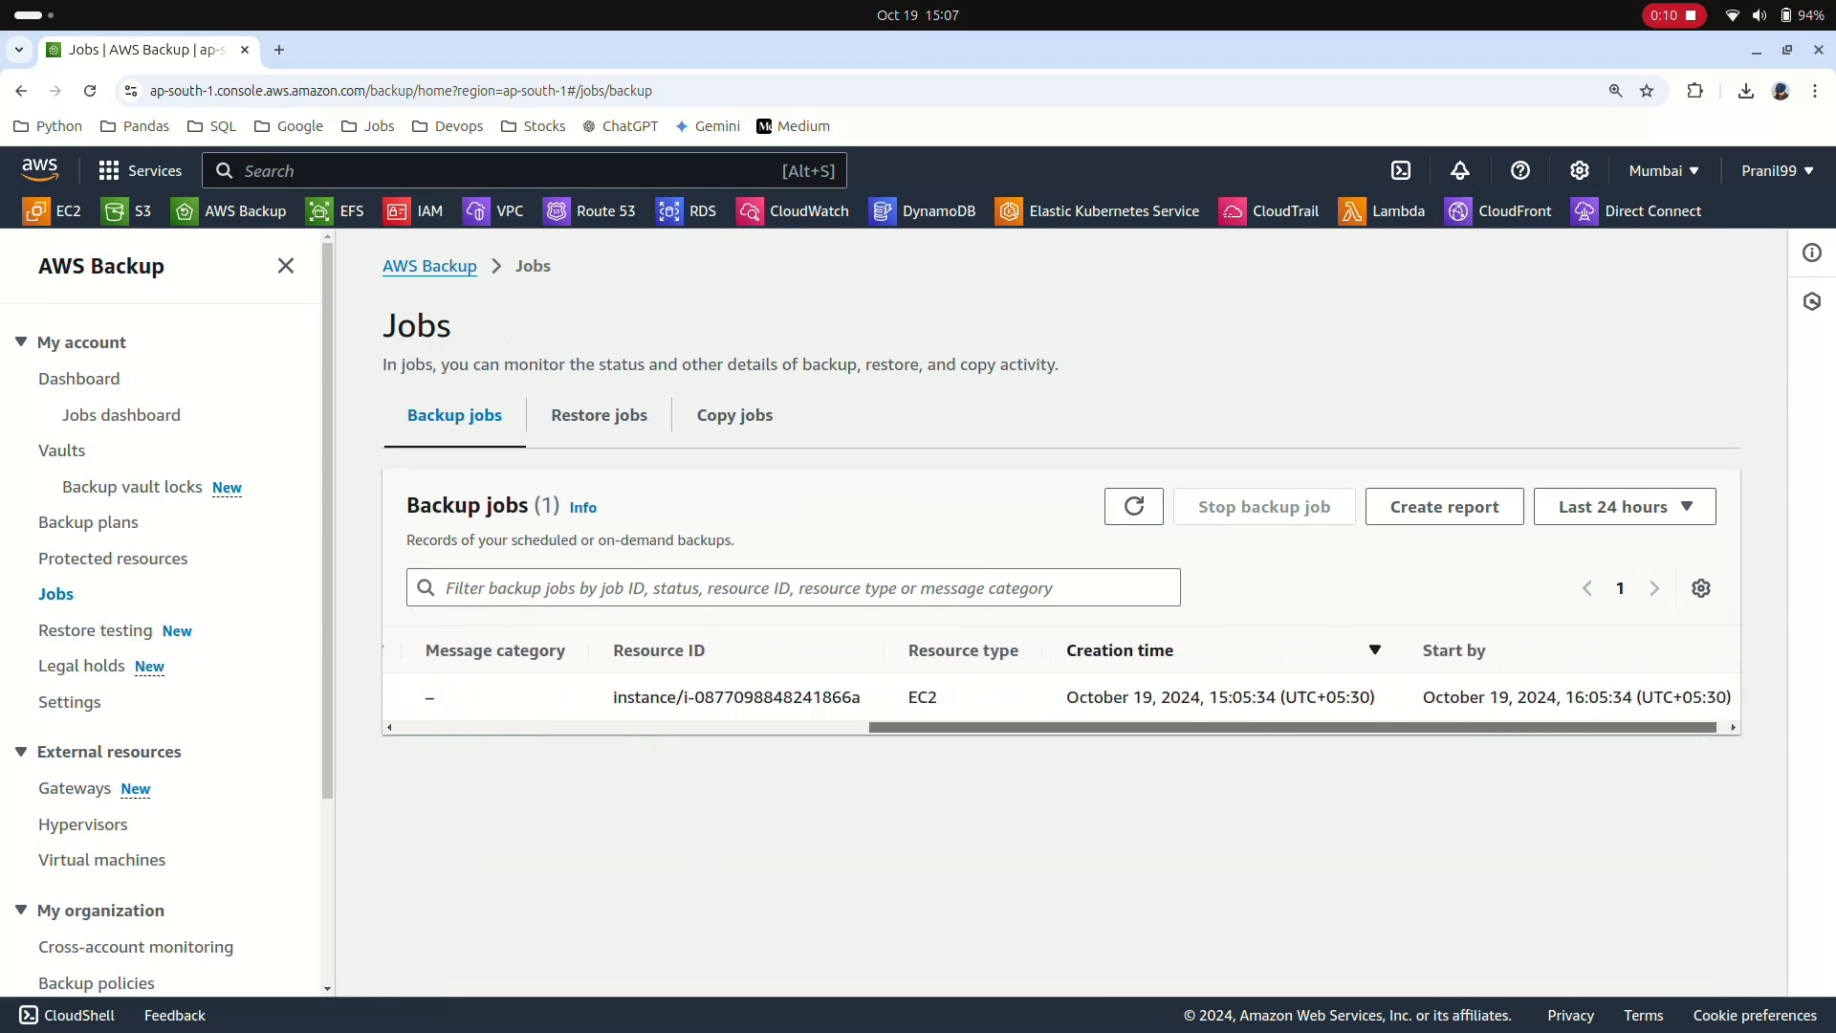
scroll(1062, 688, "left", 4)
scroll(1061, 688, "left", 5)
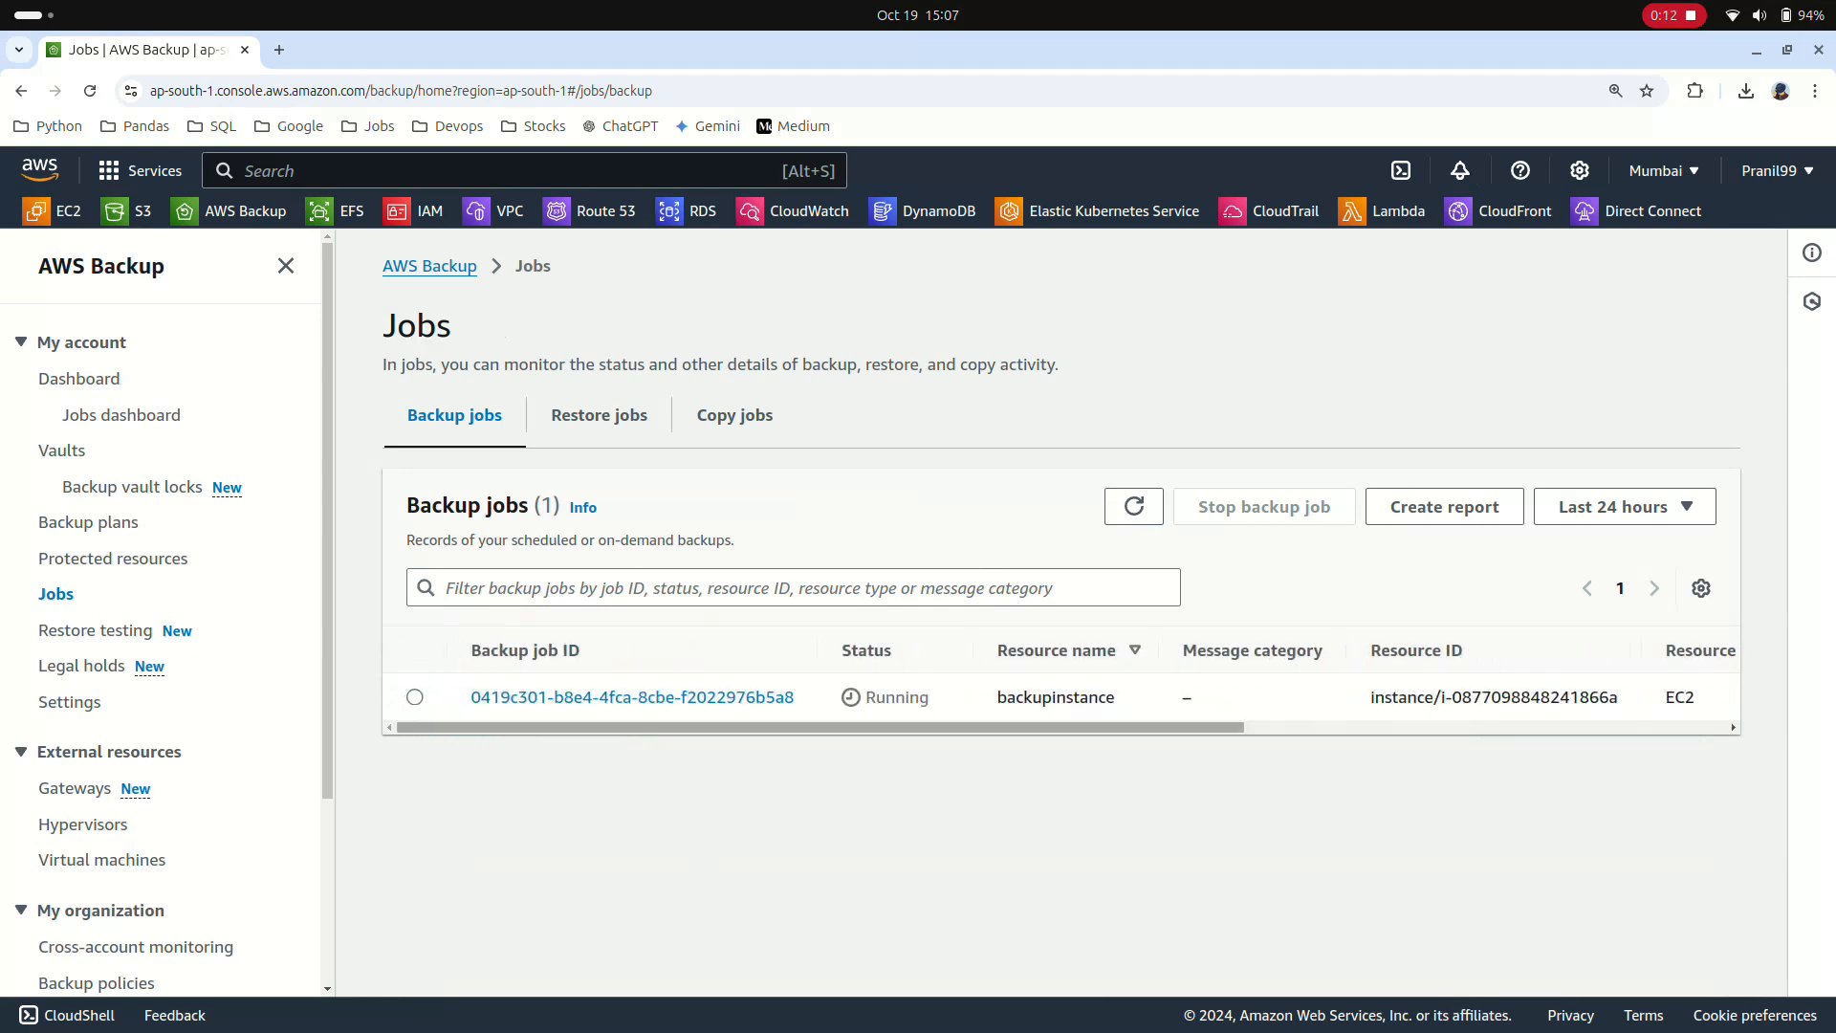
left_click(1134, 507)
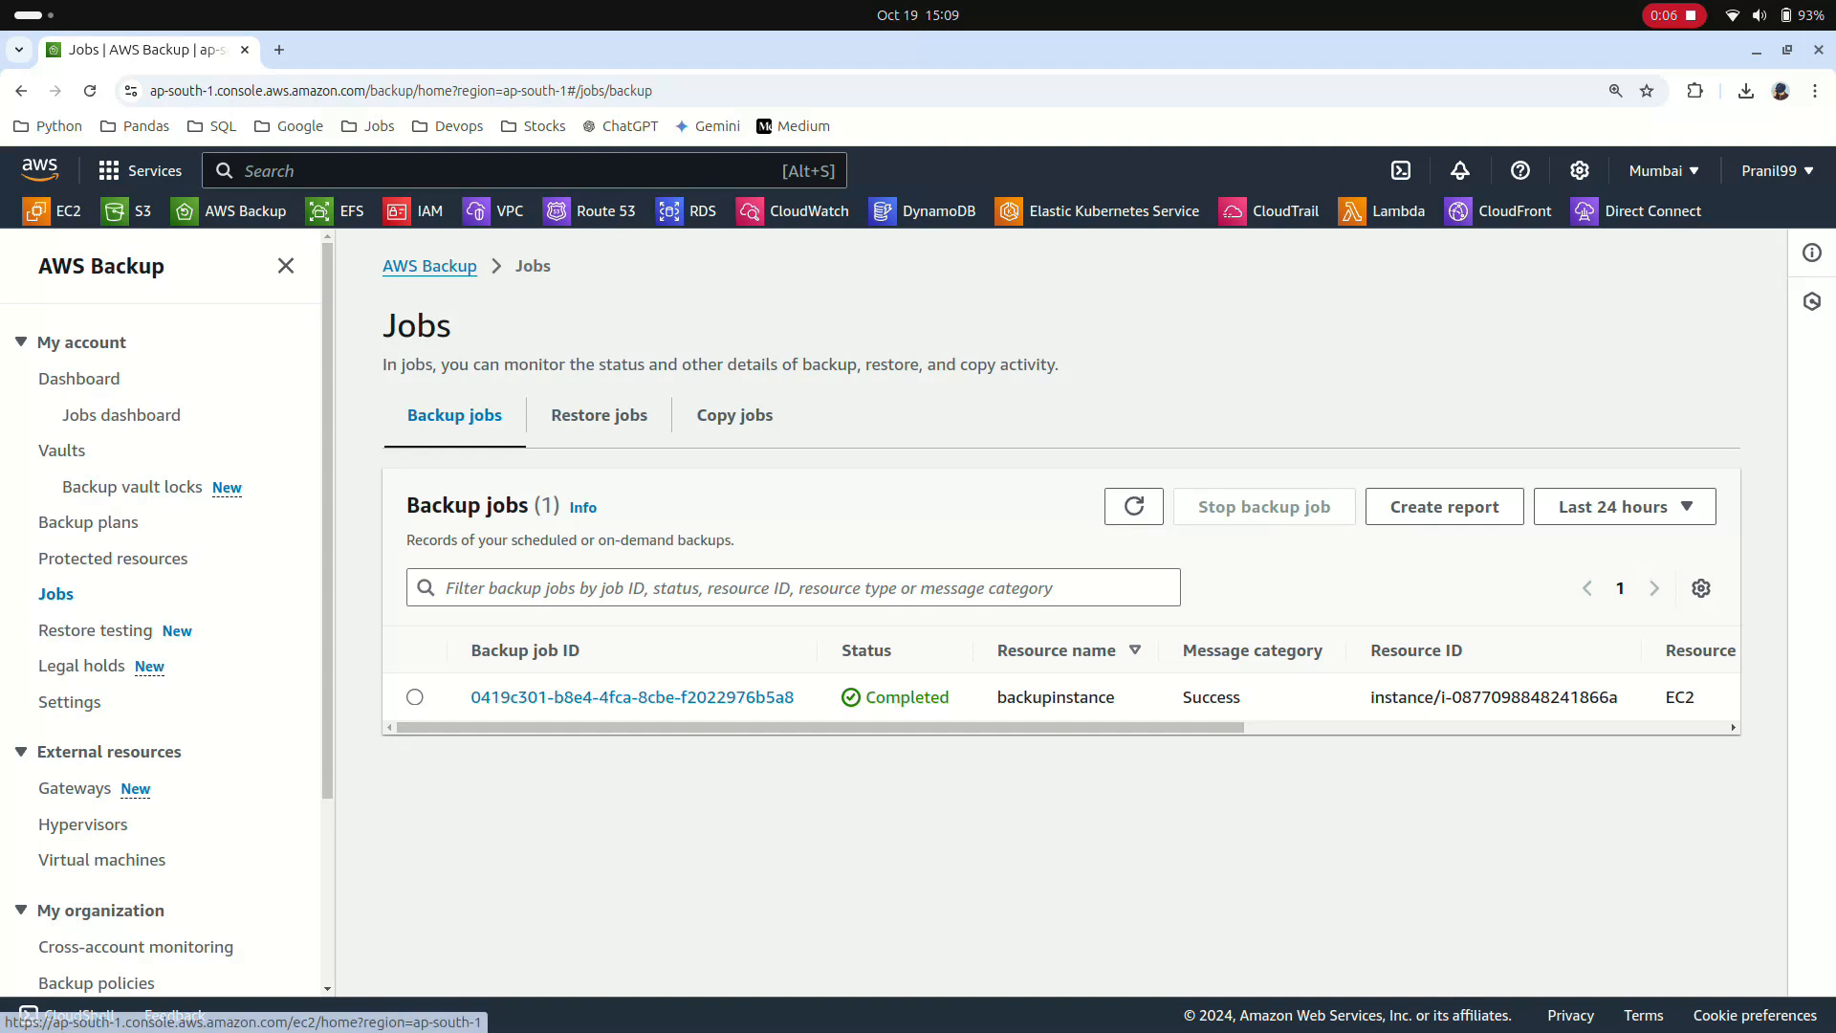
Terminate the EC2 instance backupinstance.
left_click(58, 210)
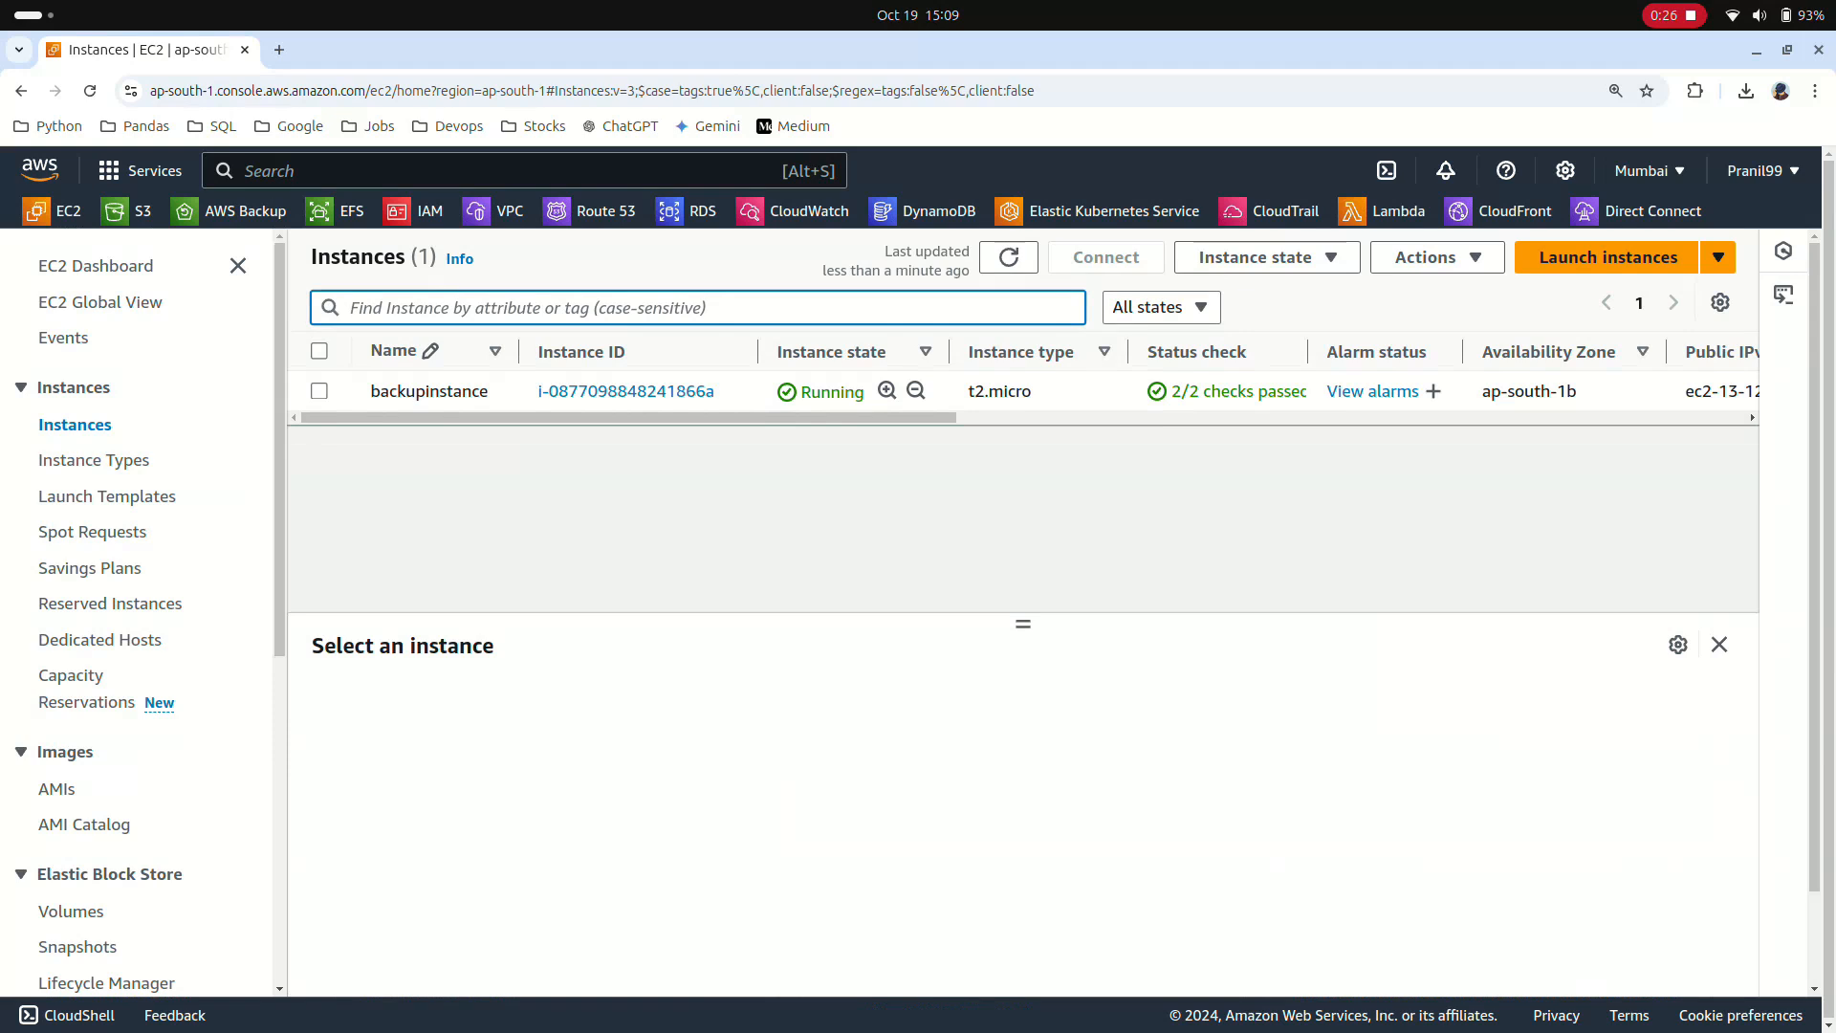
left_click(319, 391)
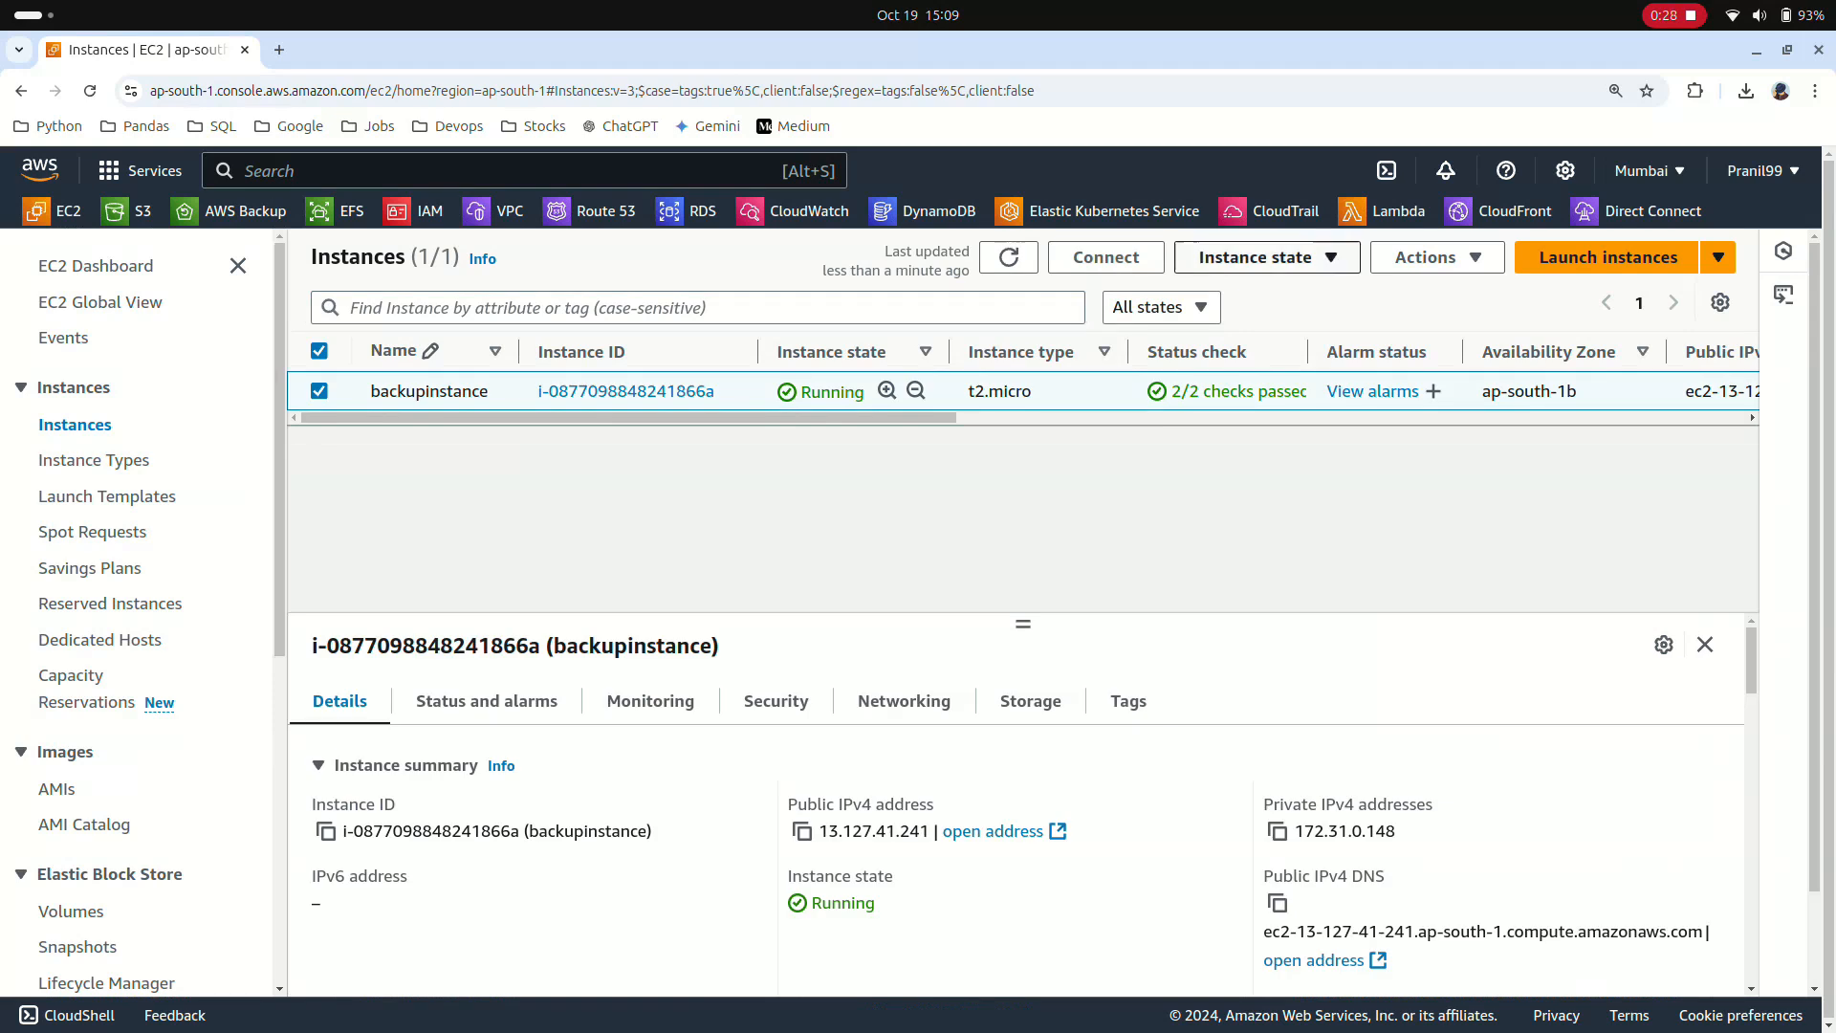
left_click(1254, 257)
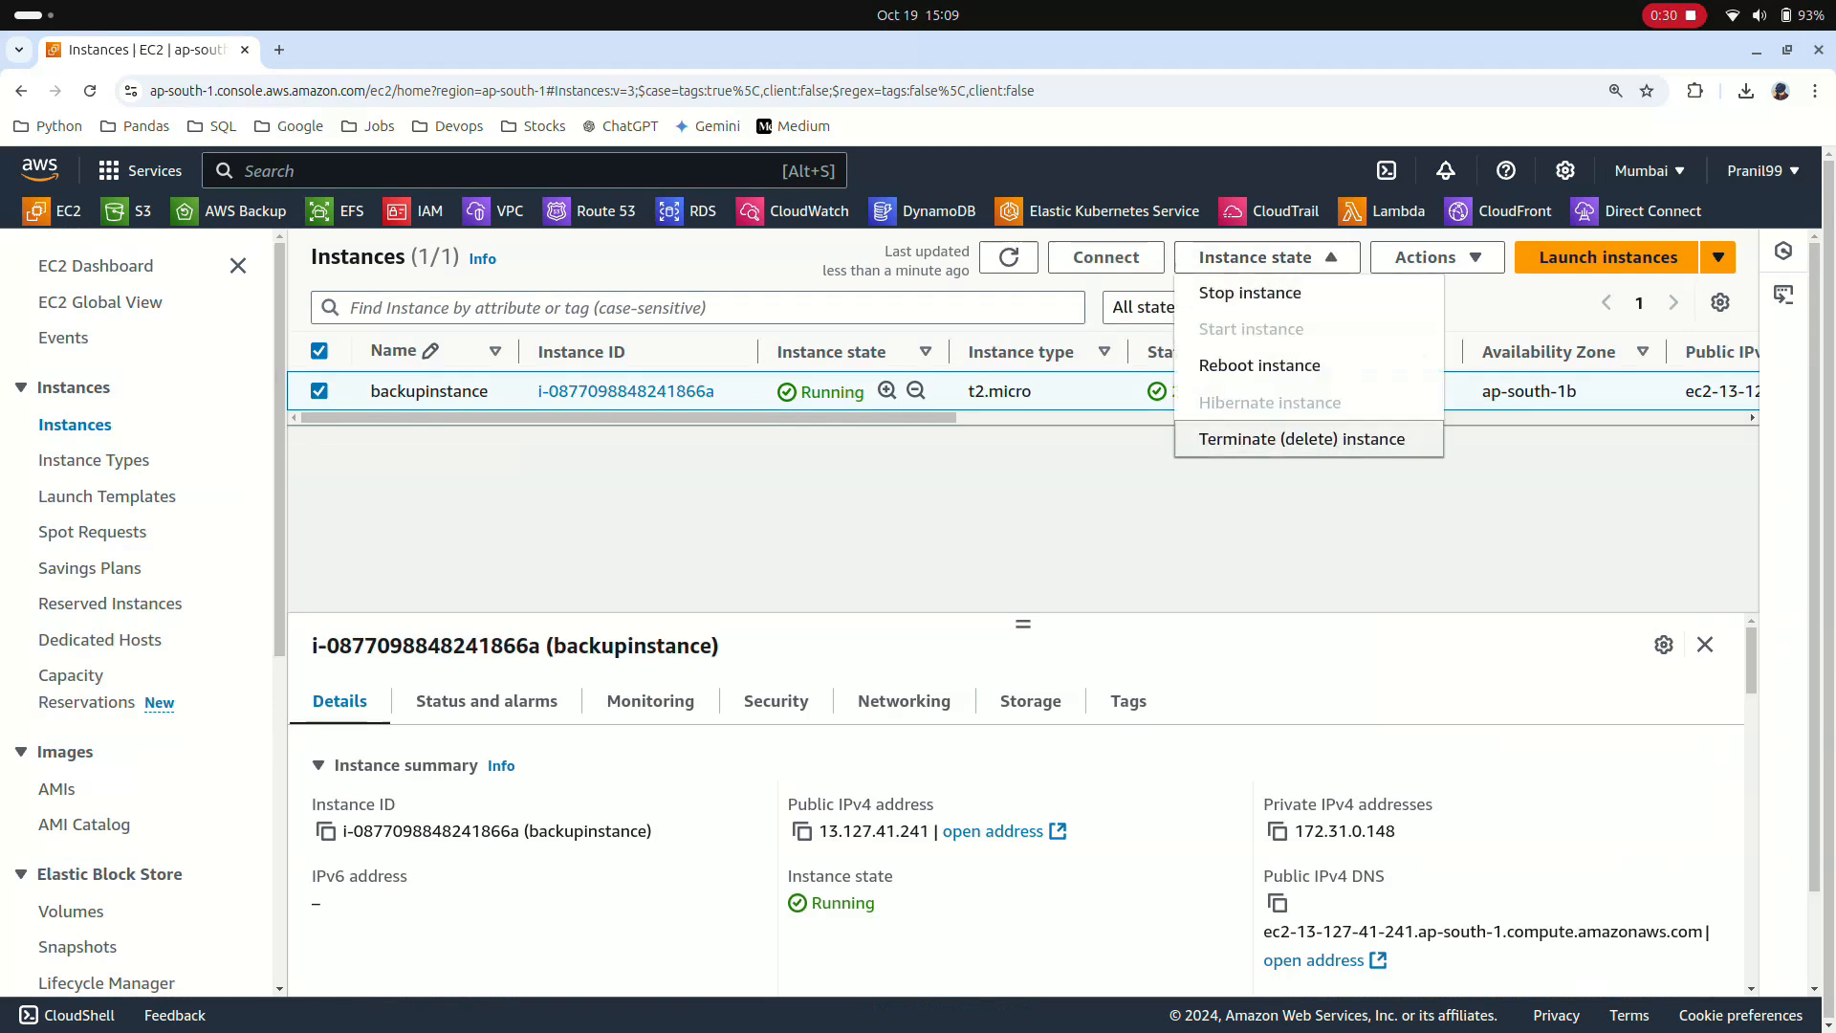
left_click(1301, 438)
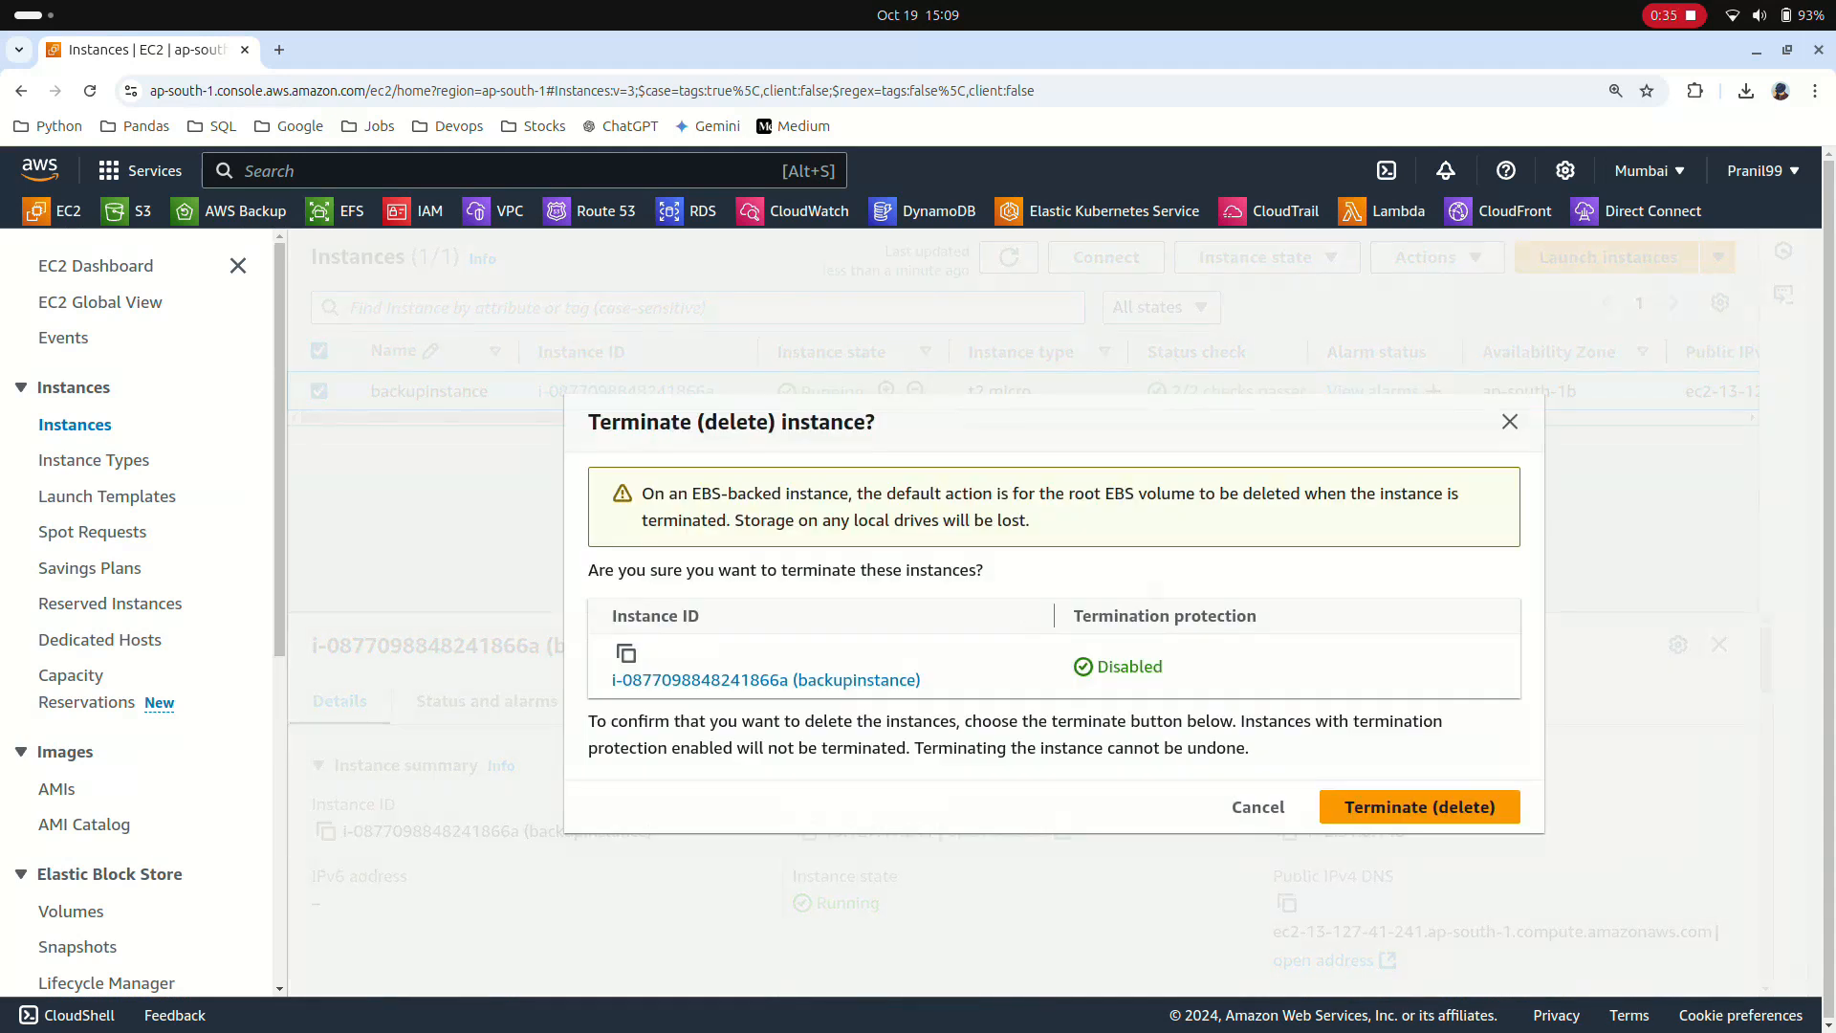
key("Escape")
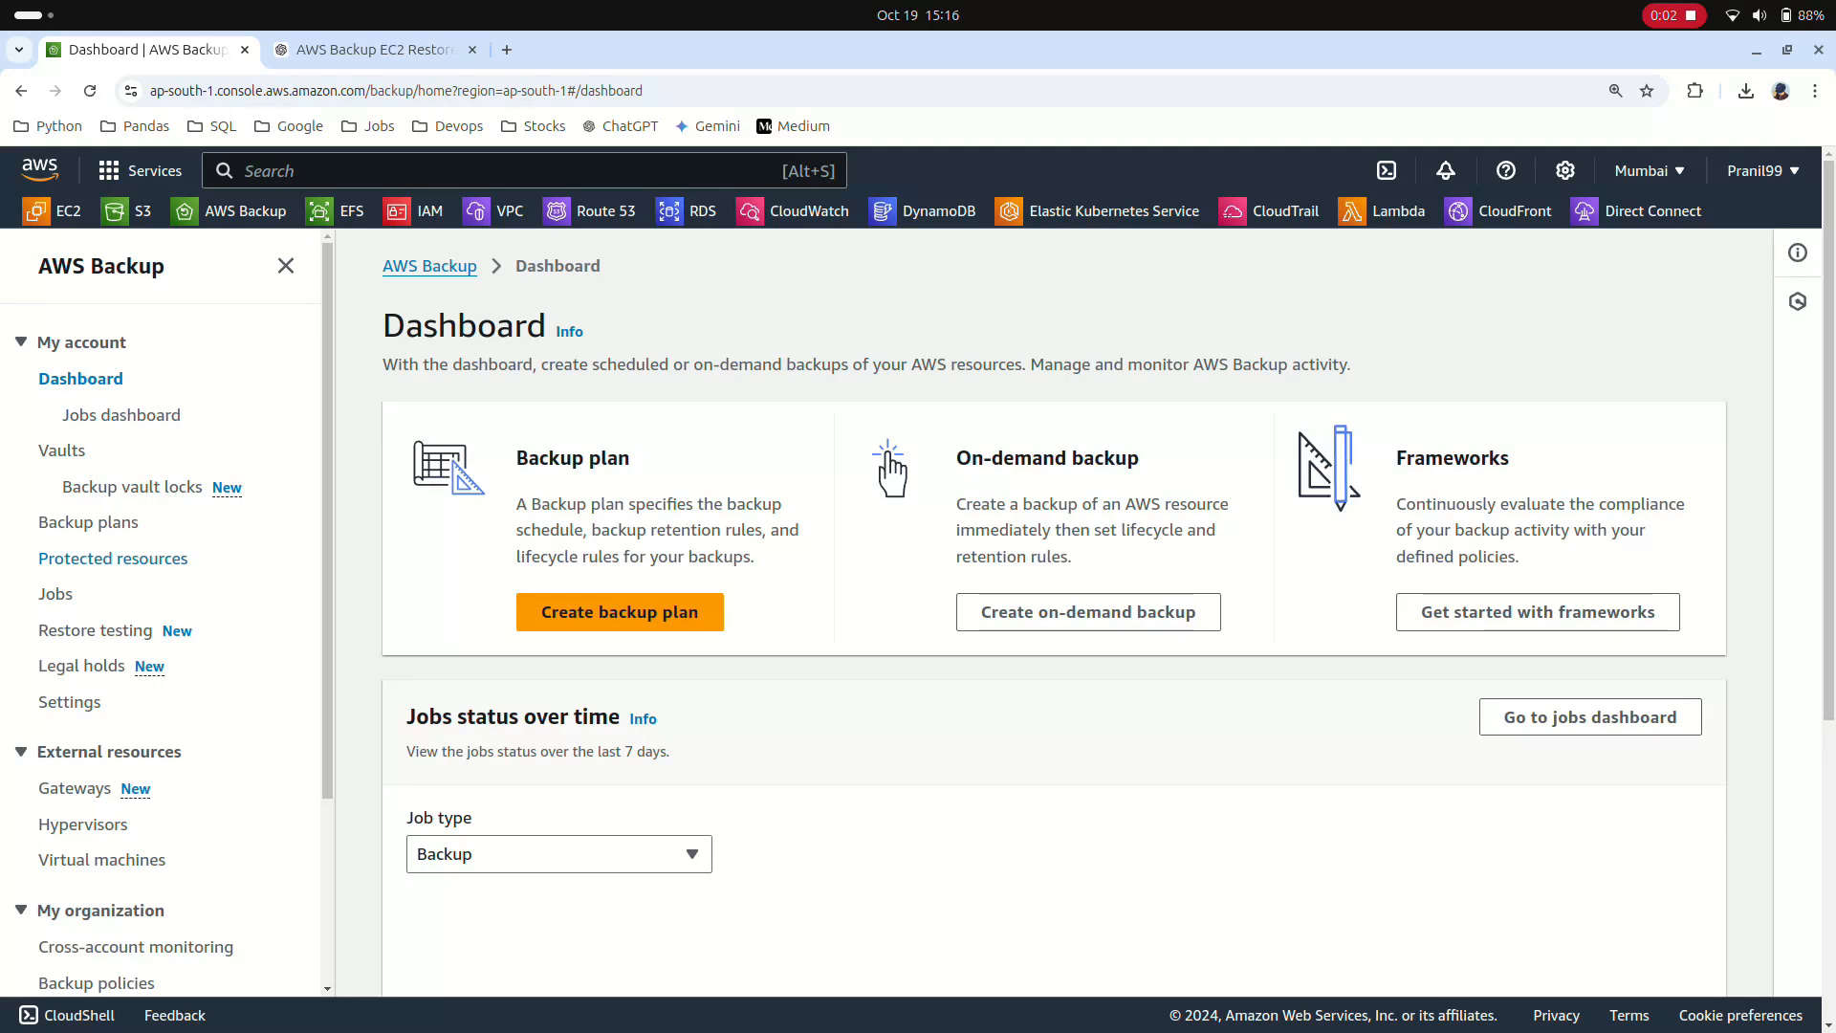
In AWS Backup, open the restore settings for the recovery point of the protected resource backupinstance.
left_click(112, 558)
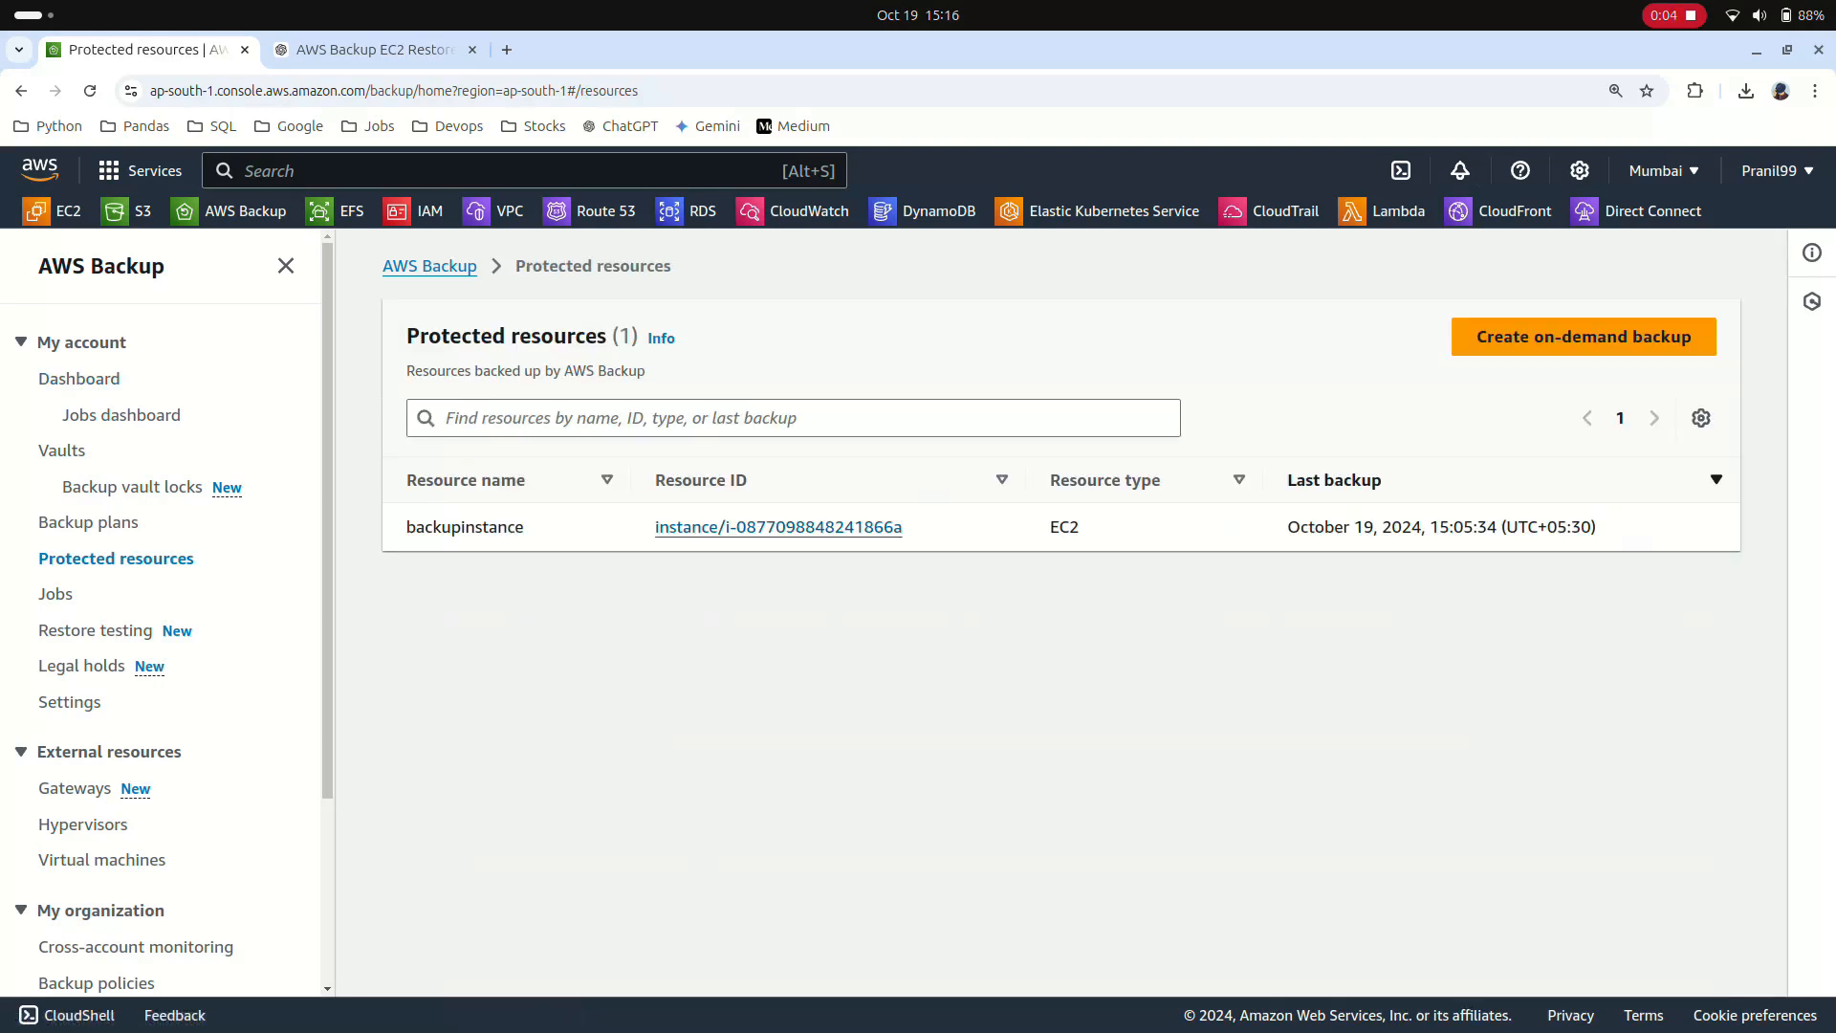
left_click(778, 526)
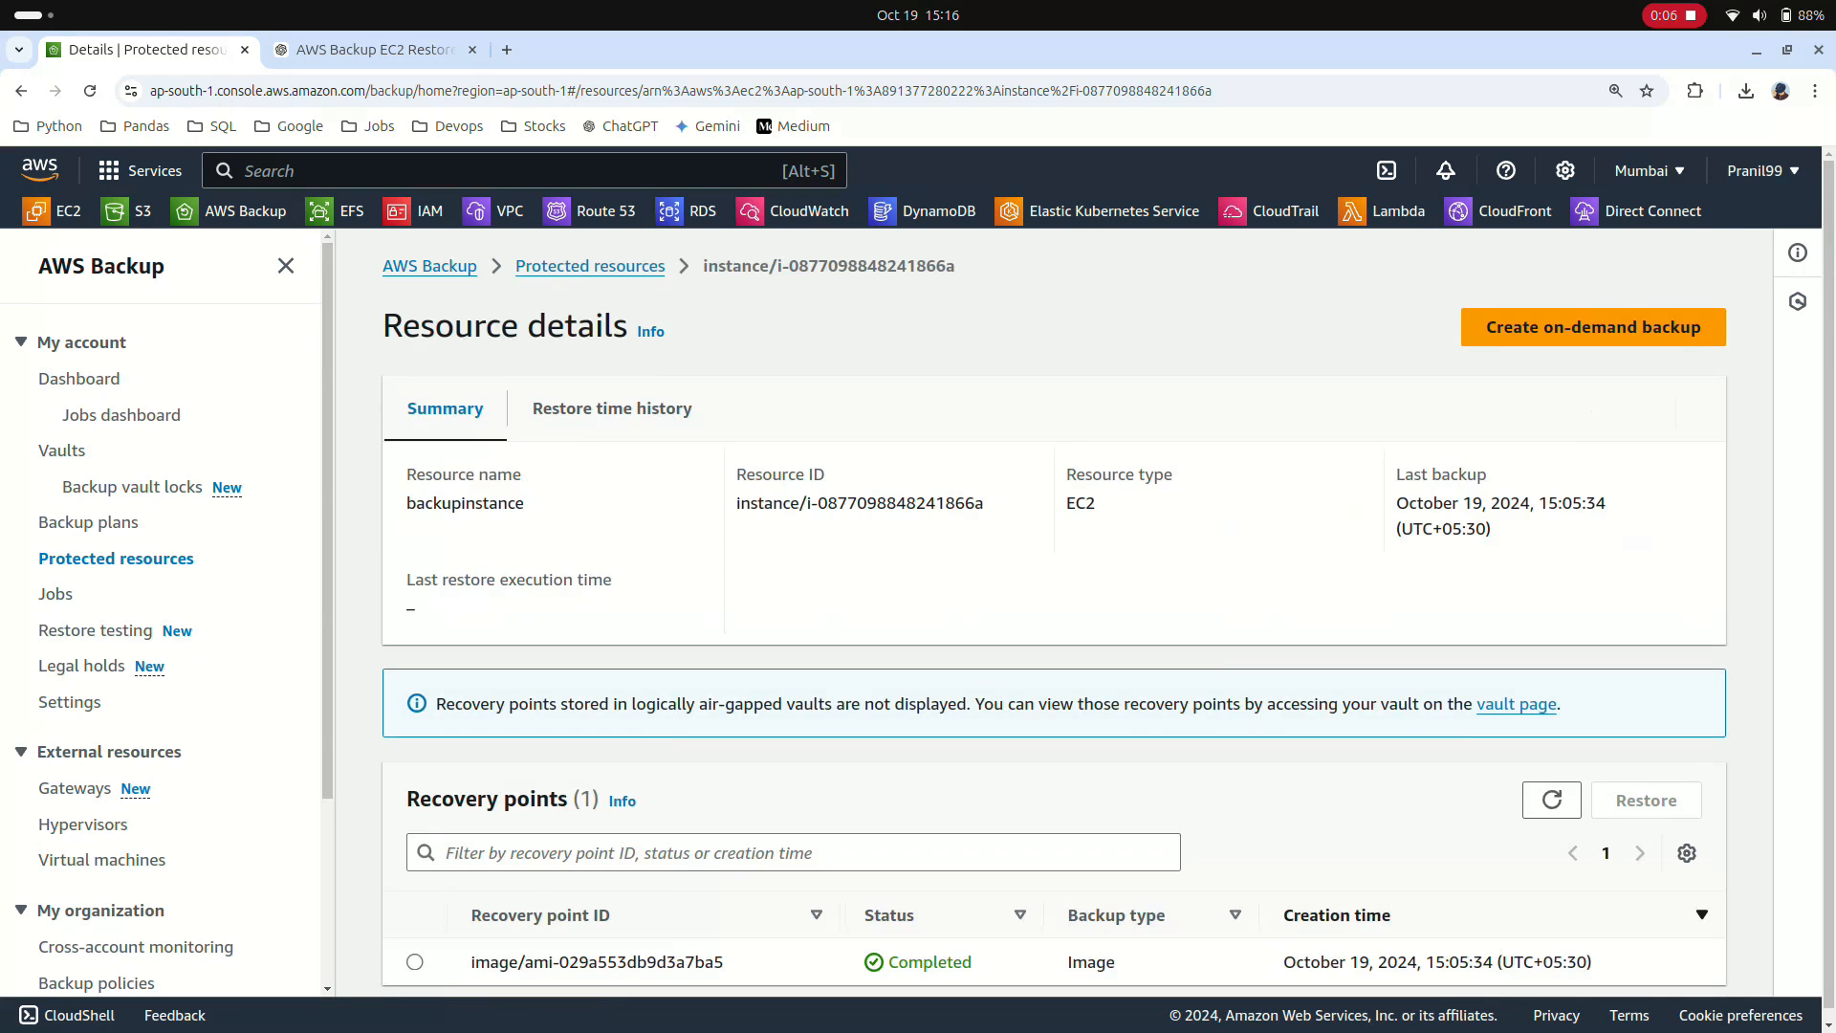
left_click(415, 950)
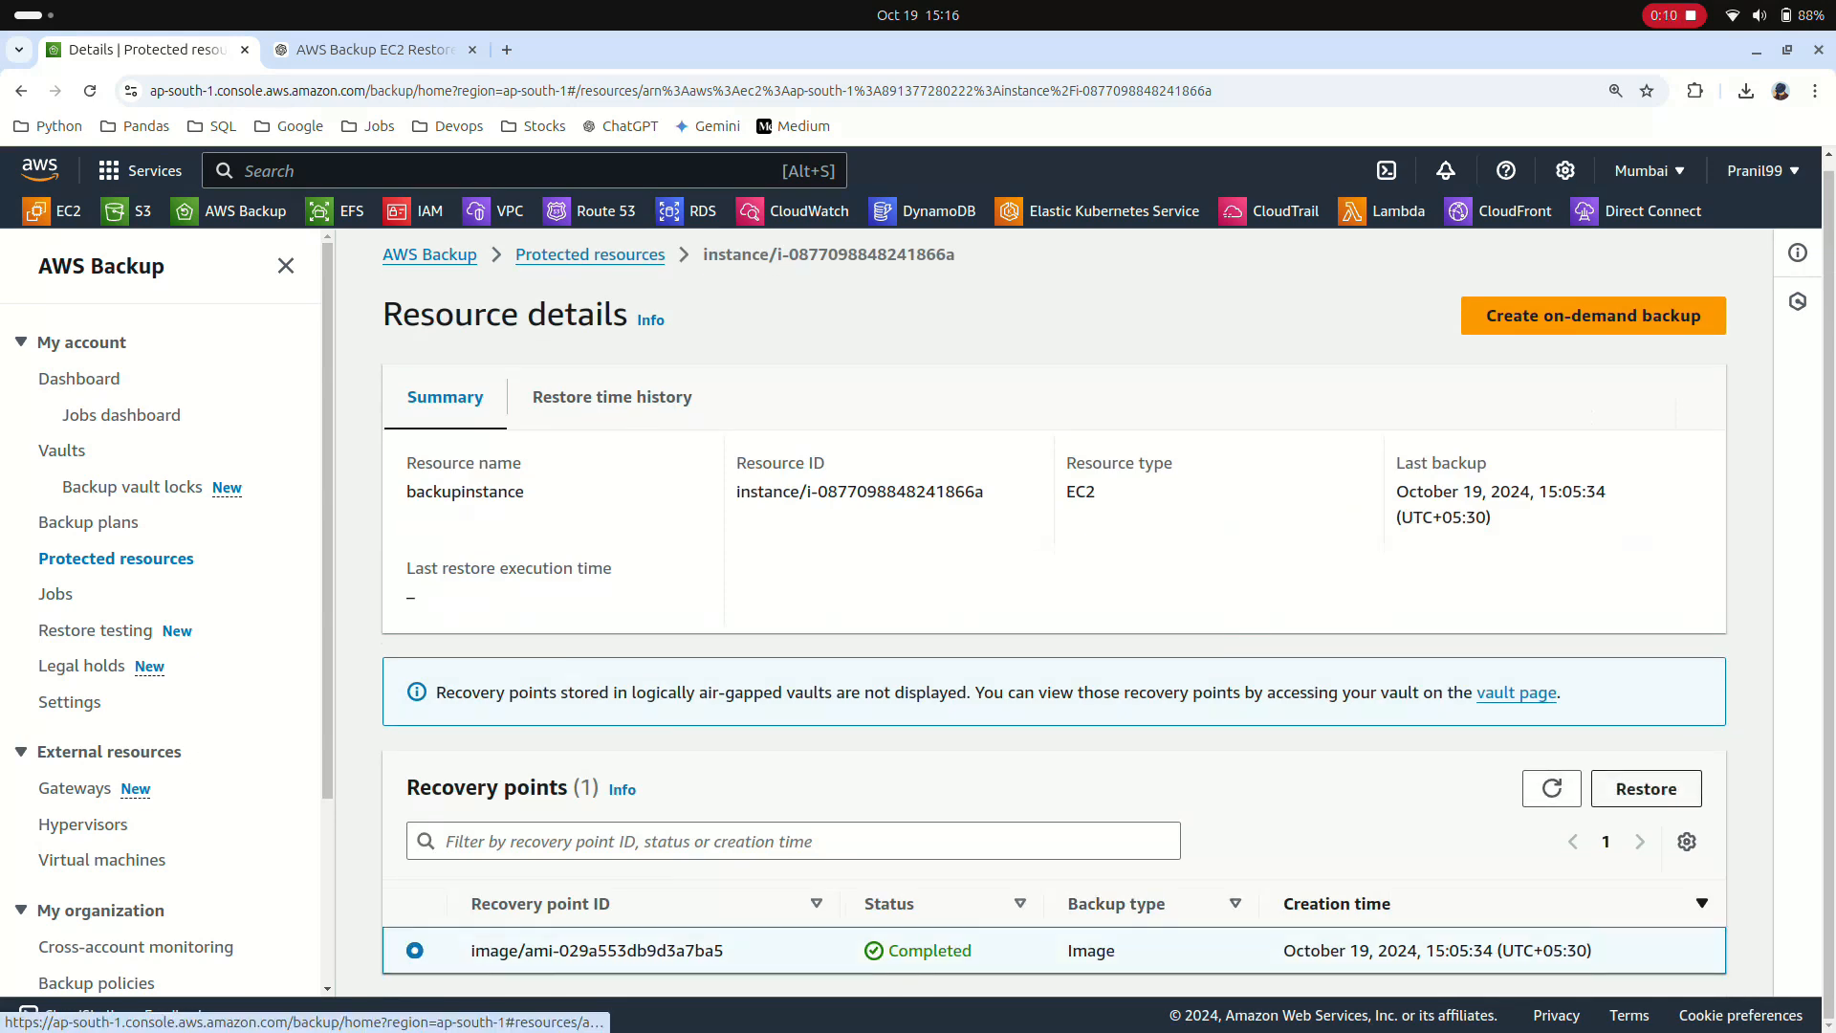
left_click(1646, 789)
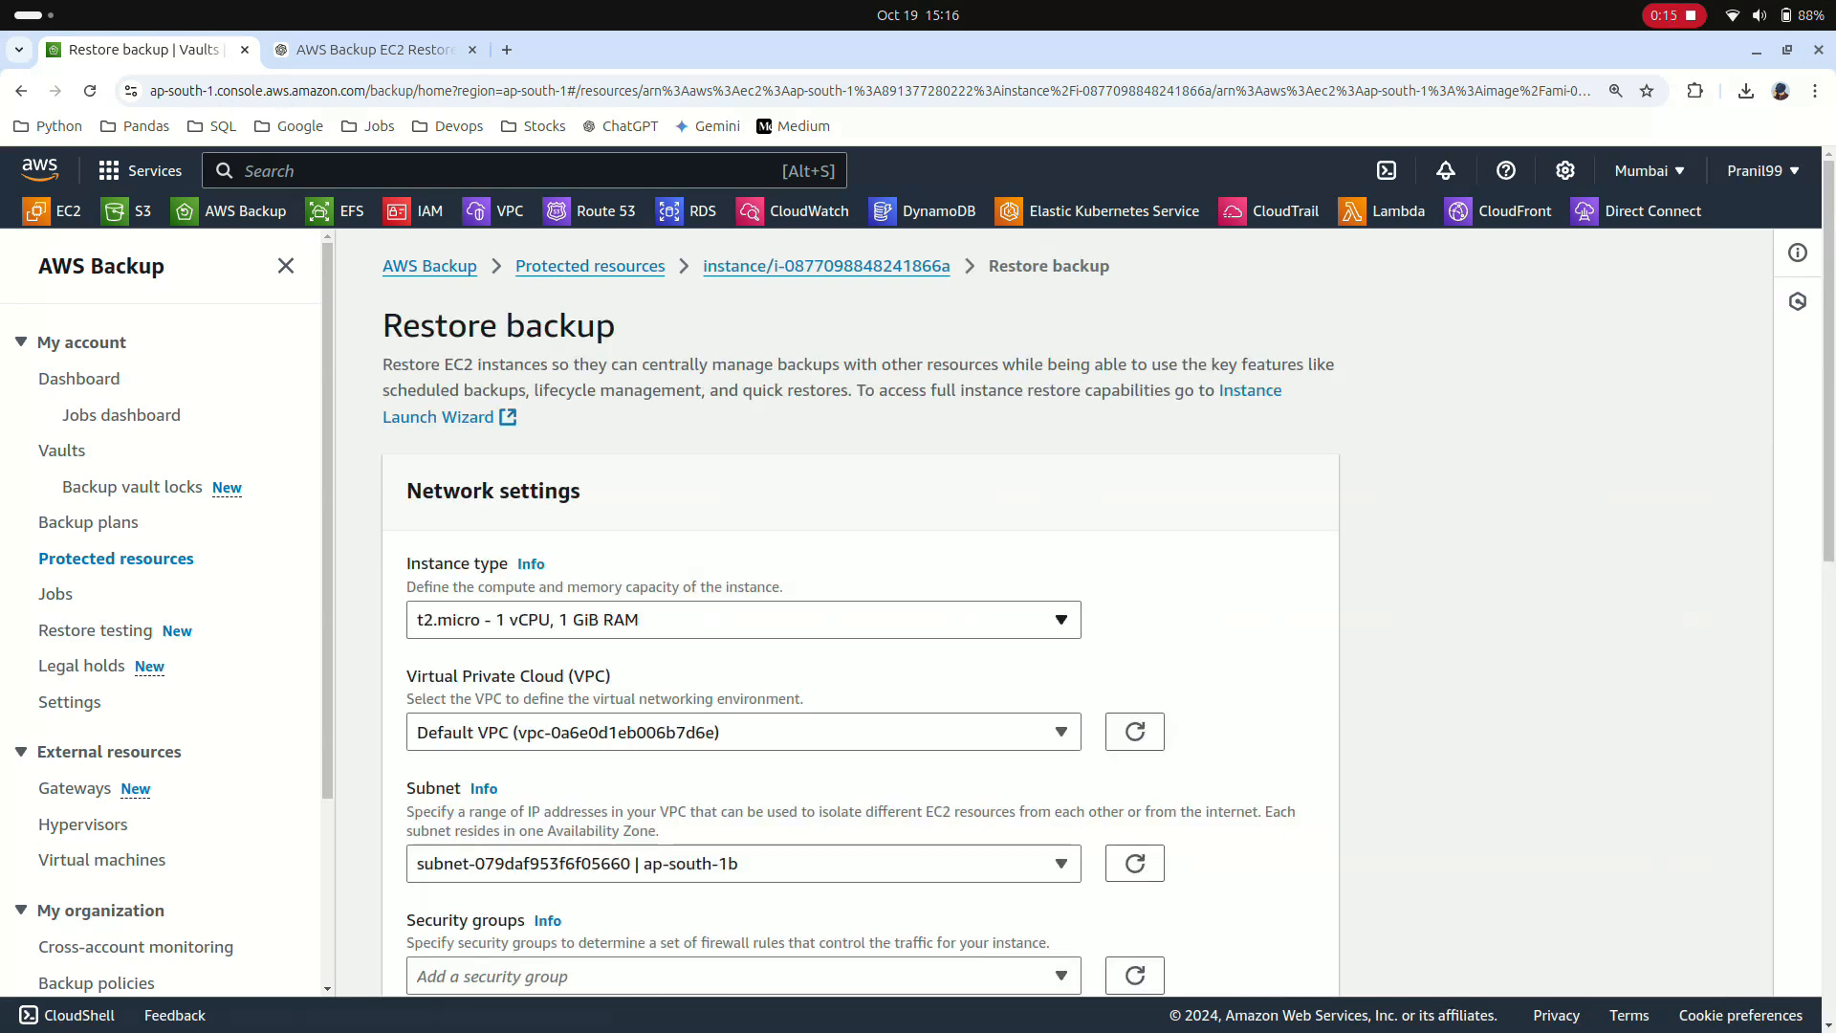
Set the restore role to Default role and restore the backup with the original network settings and IAM role.
scroll(860, 612, "down", 3)
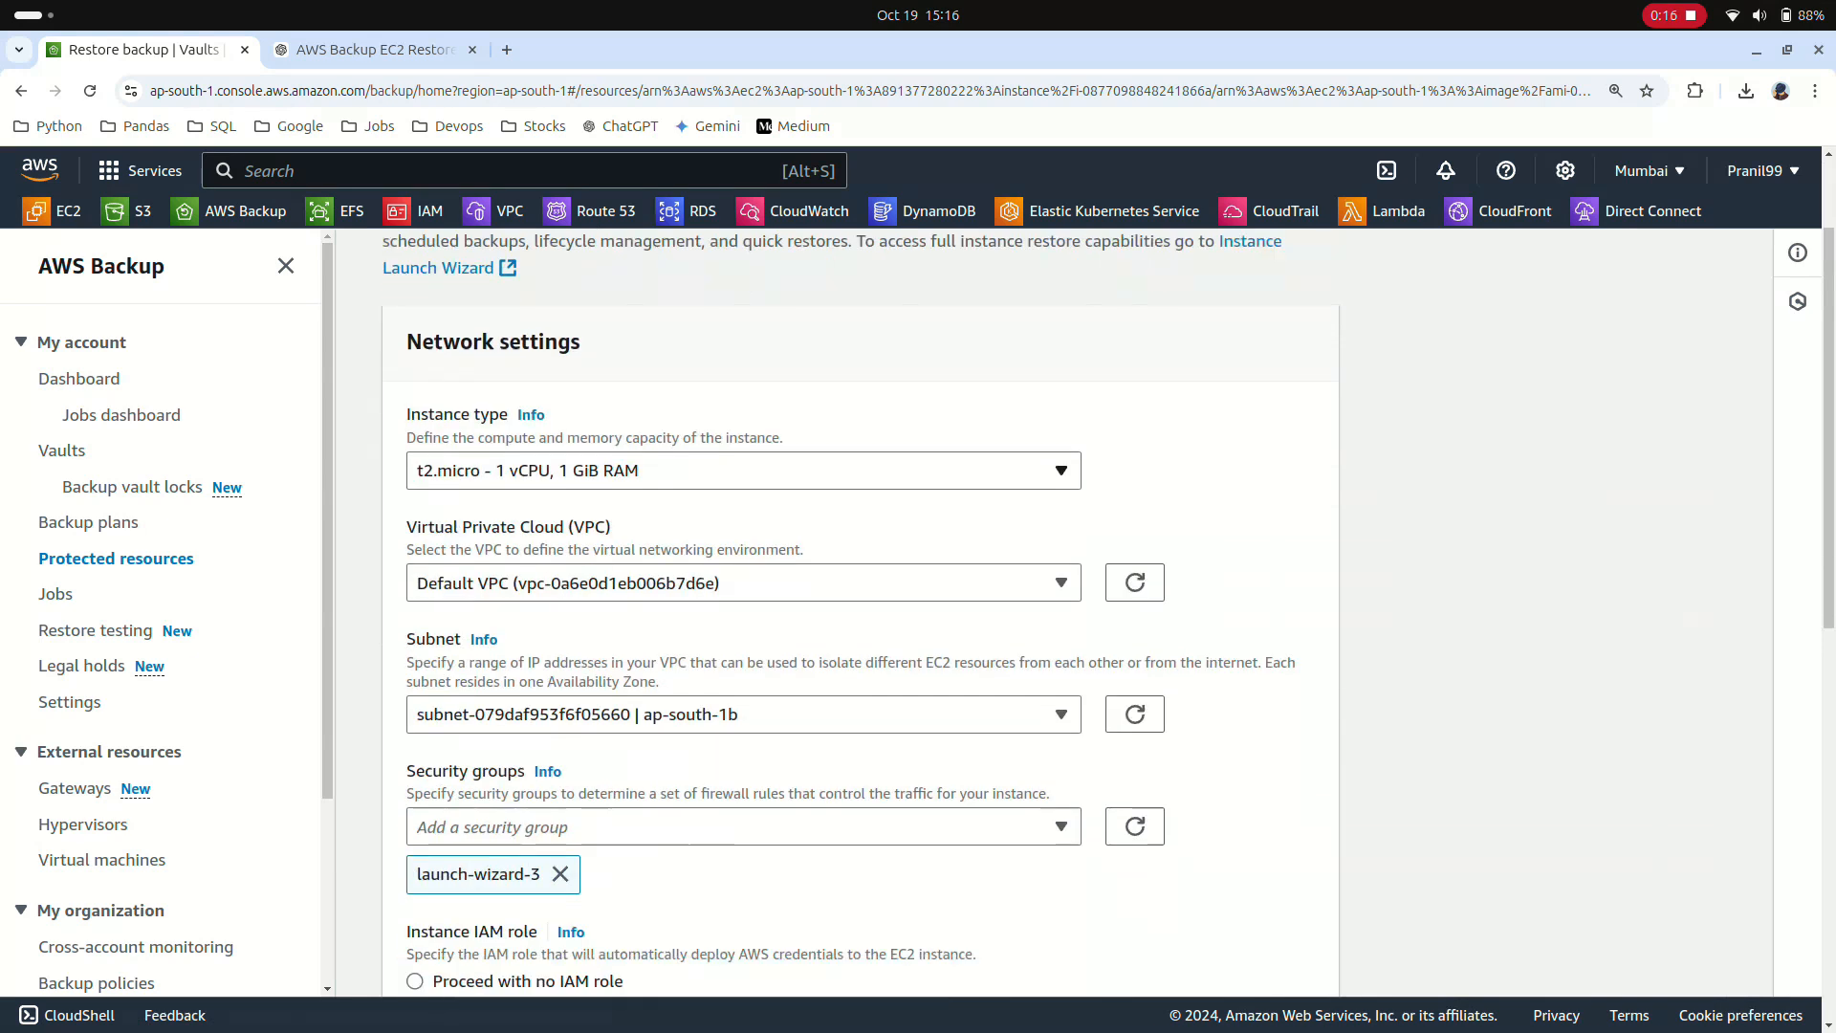
scroll(861, 612, "down", 1)
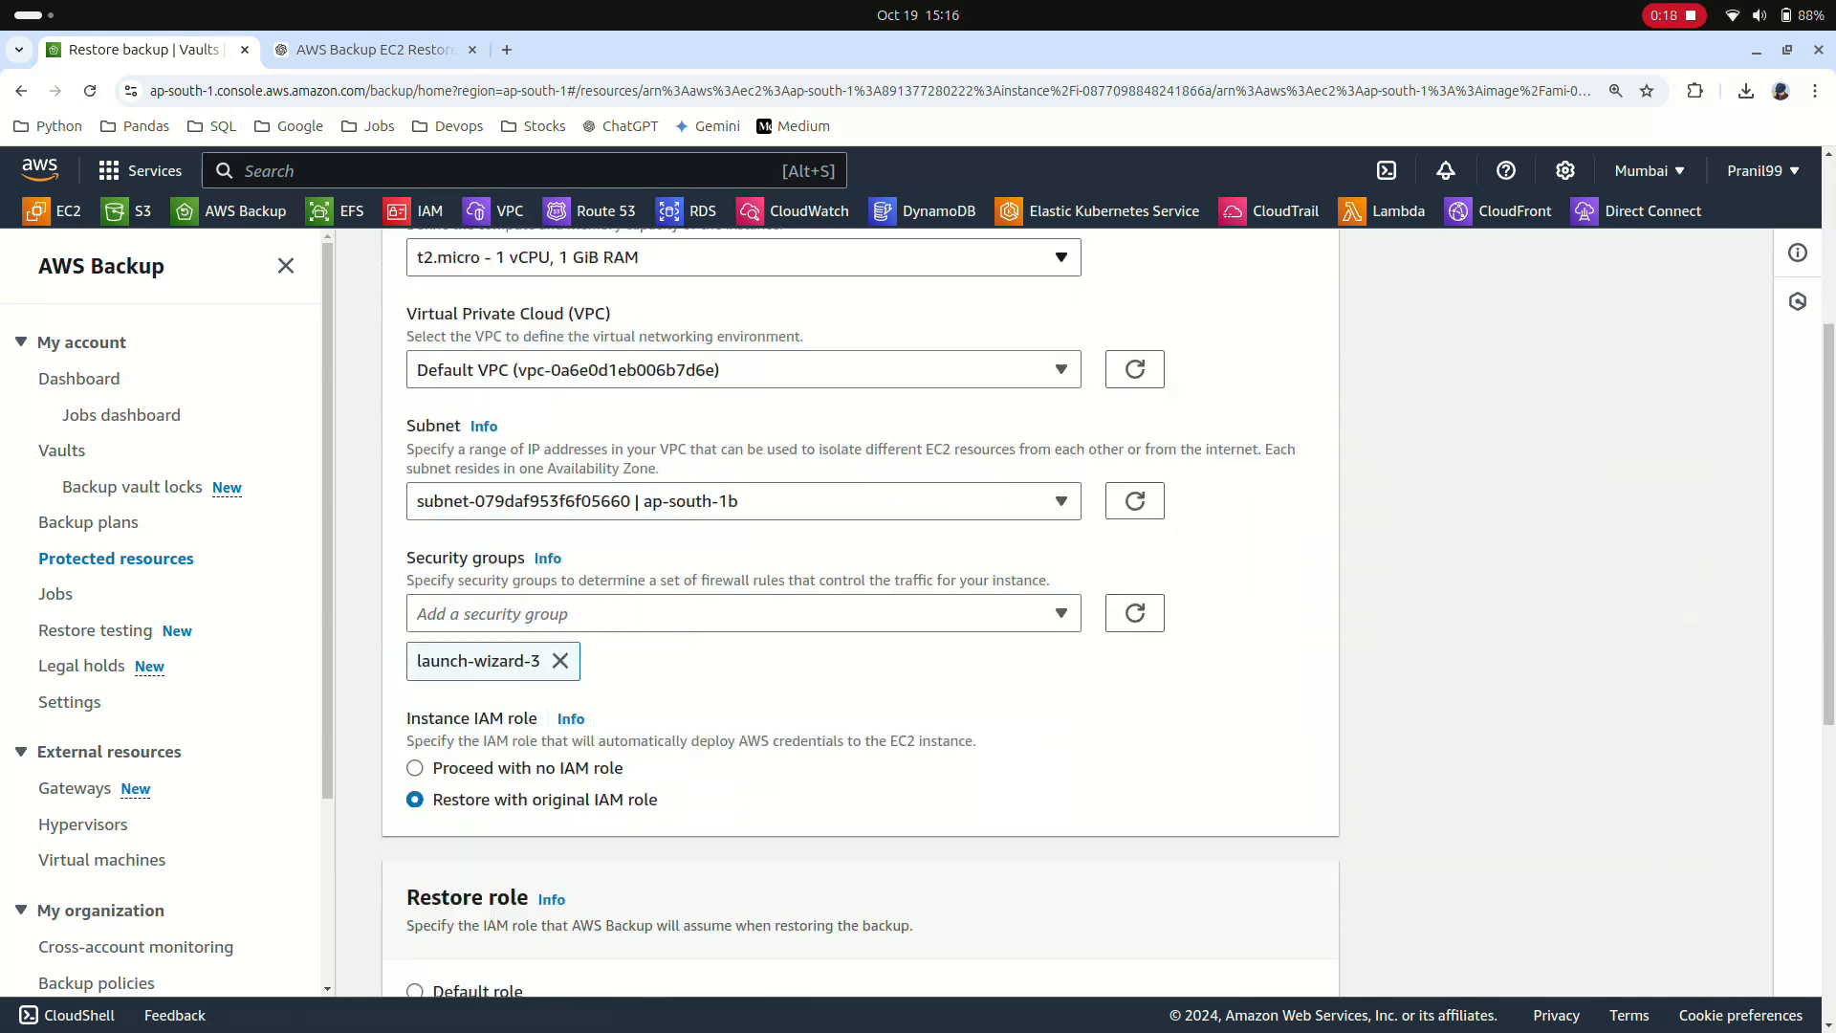
scroll(861, 612, "down", 1)
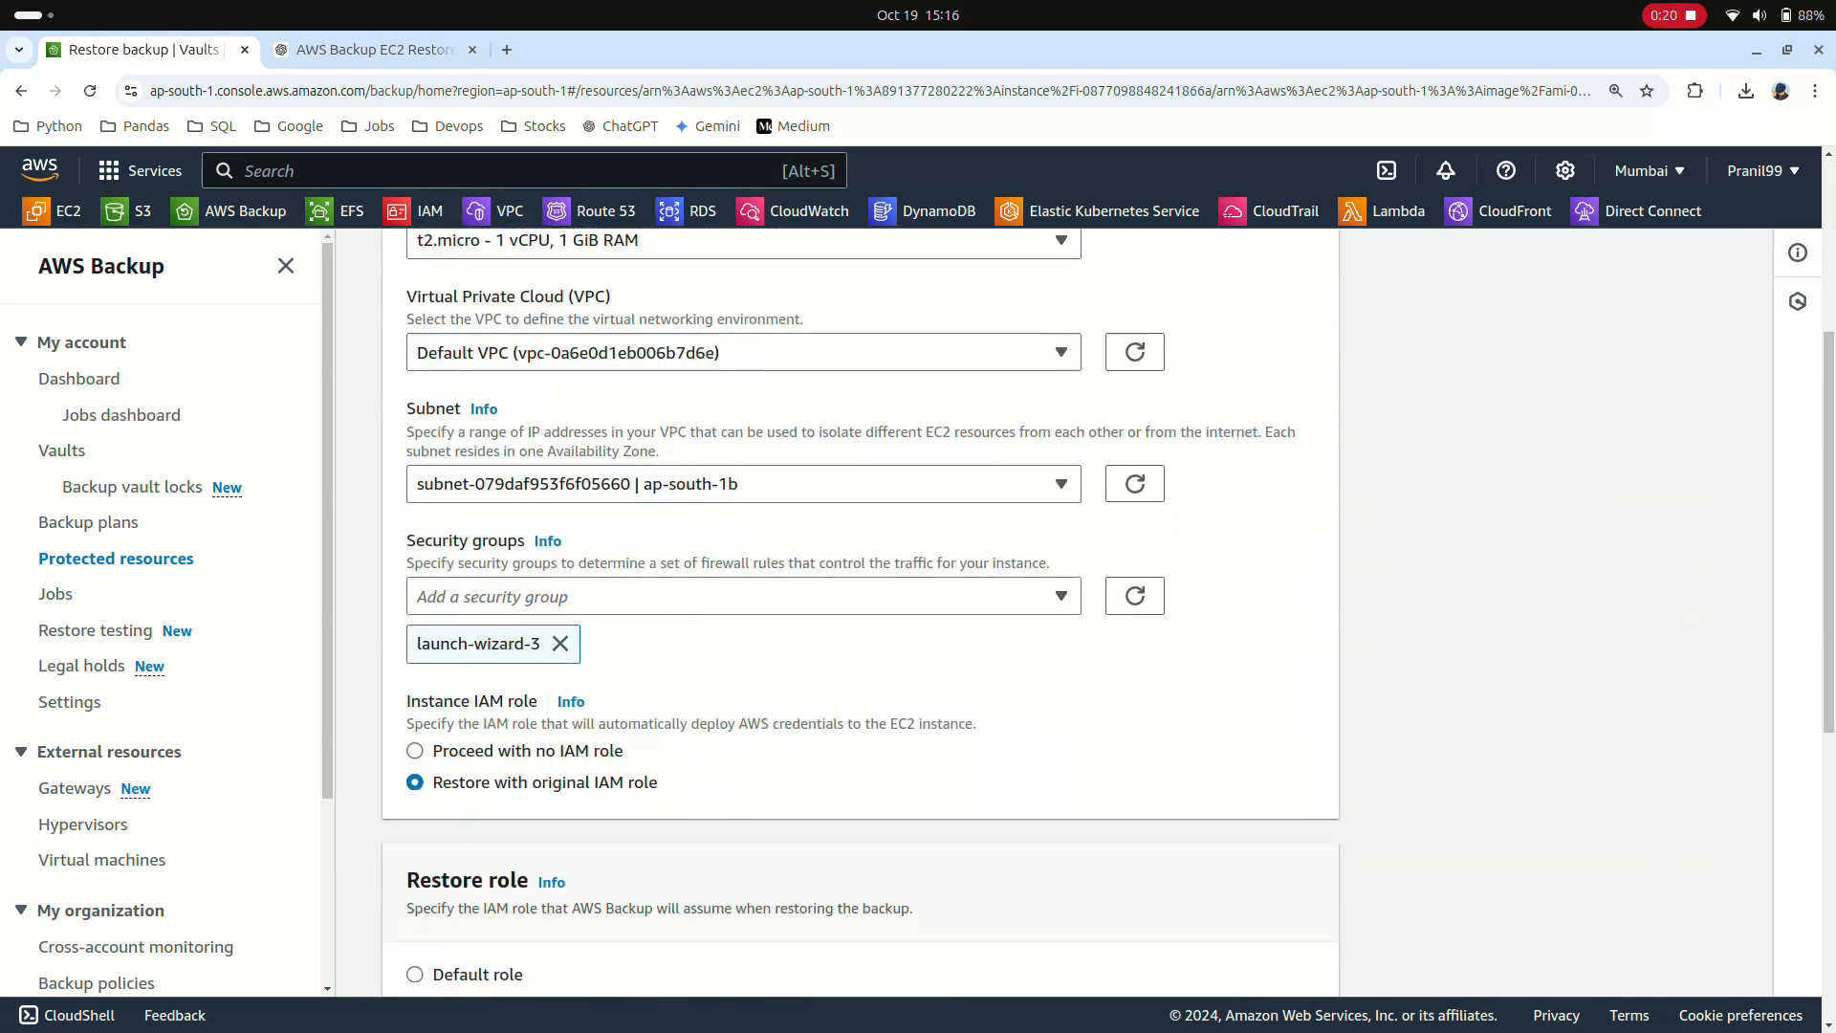
scroll(860, 612, "down", 2)
scroll(861, 612, "down", 1)
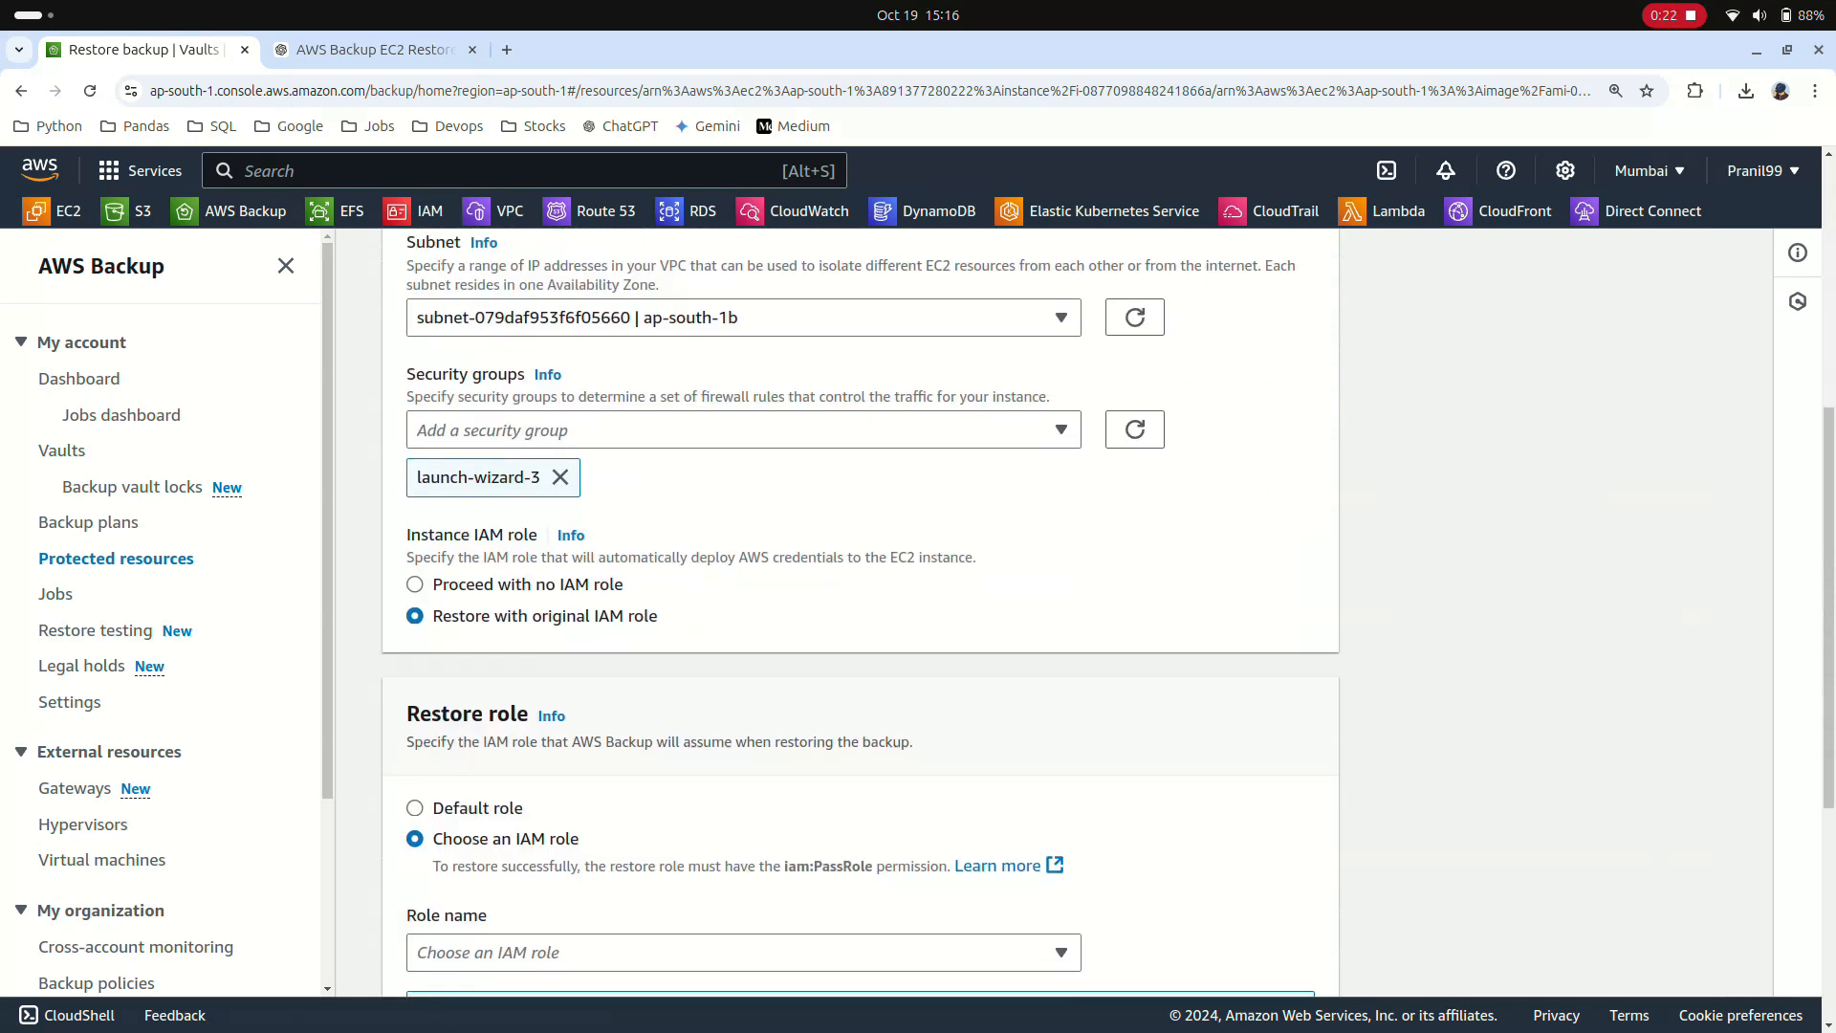
scroll(860, 611, "down", 2)
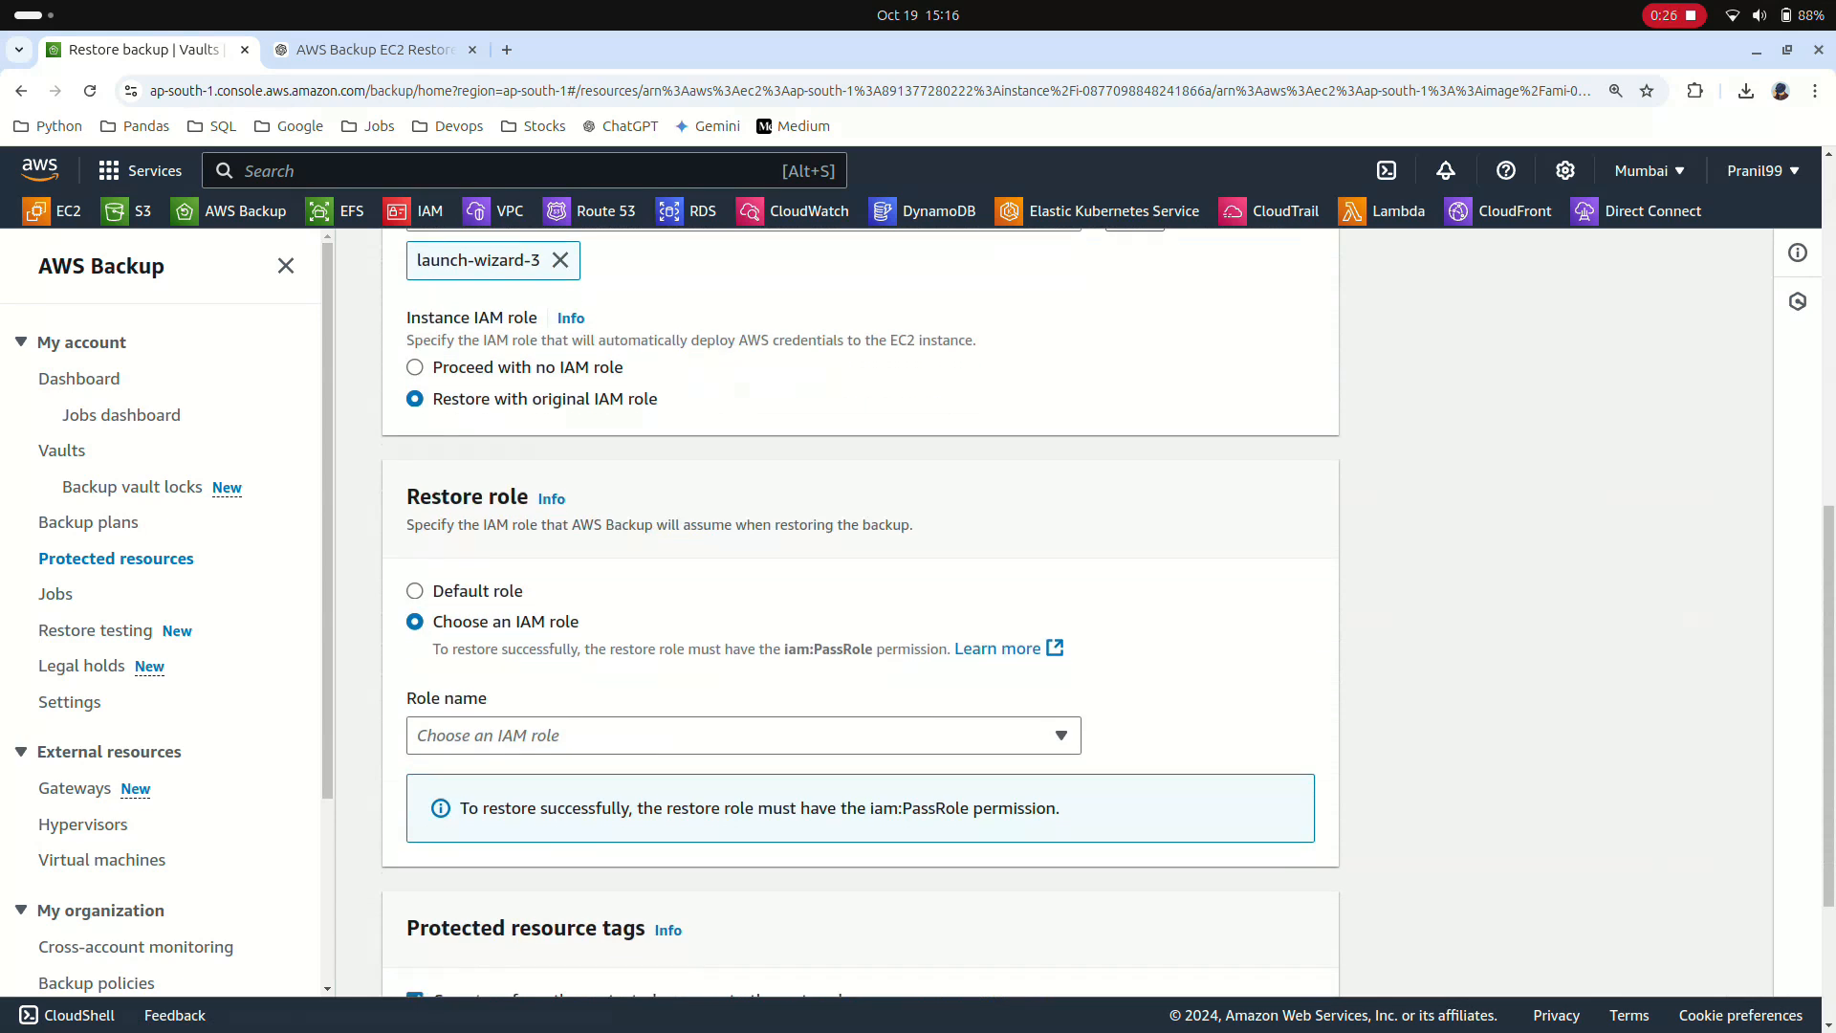
scroll(861, 612, "down", 1)
left_click(414, 504)
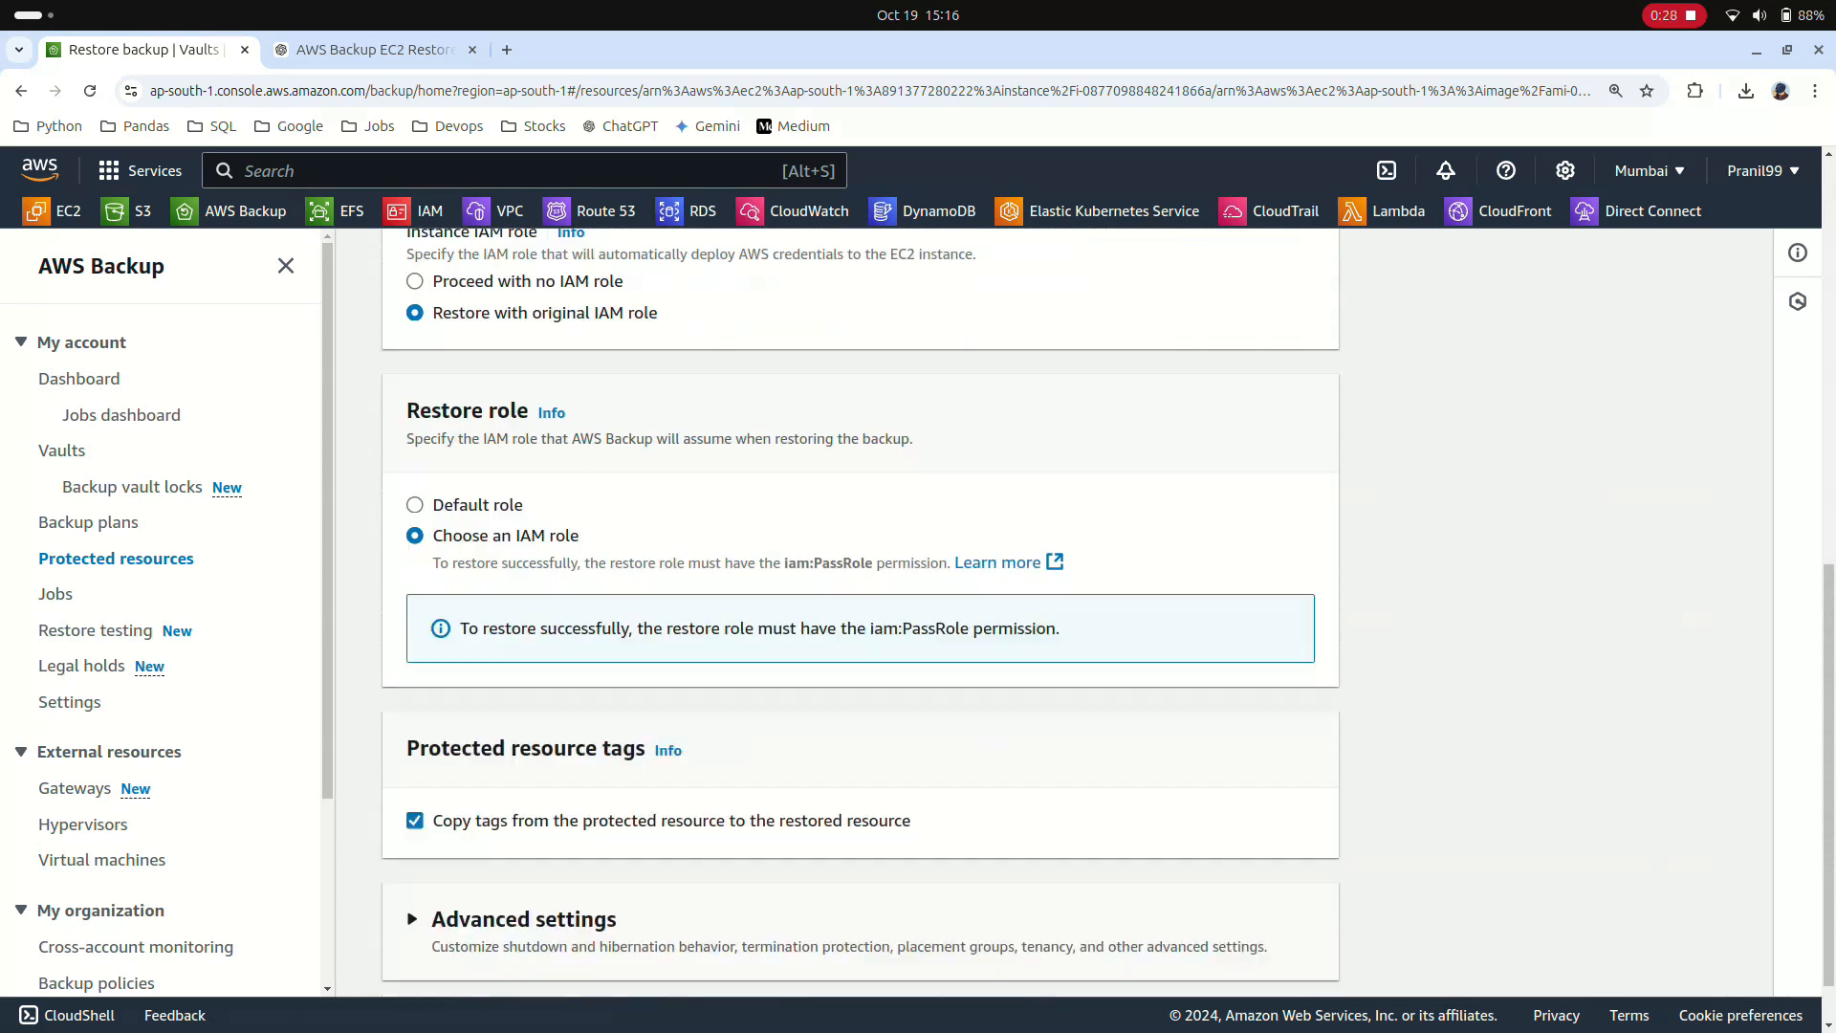
scroll(861, 612, "down", 1)
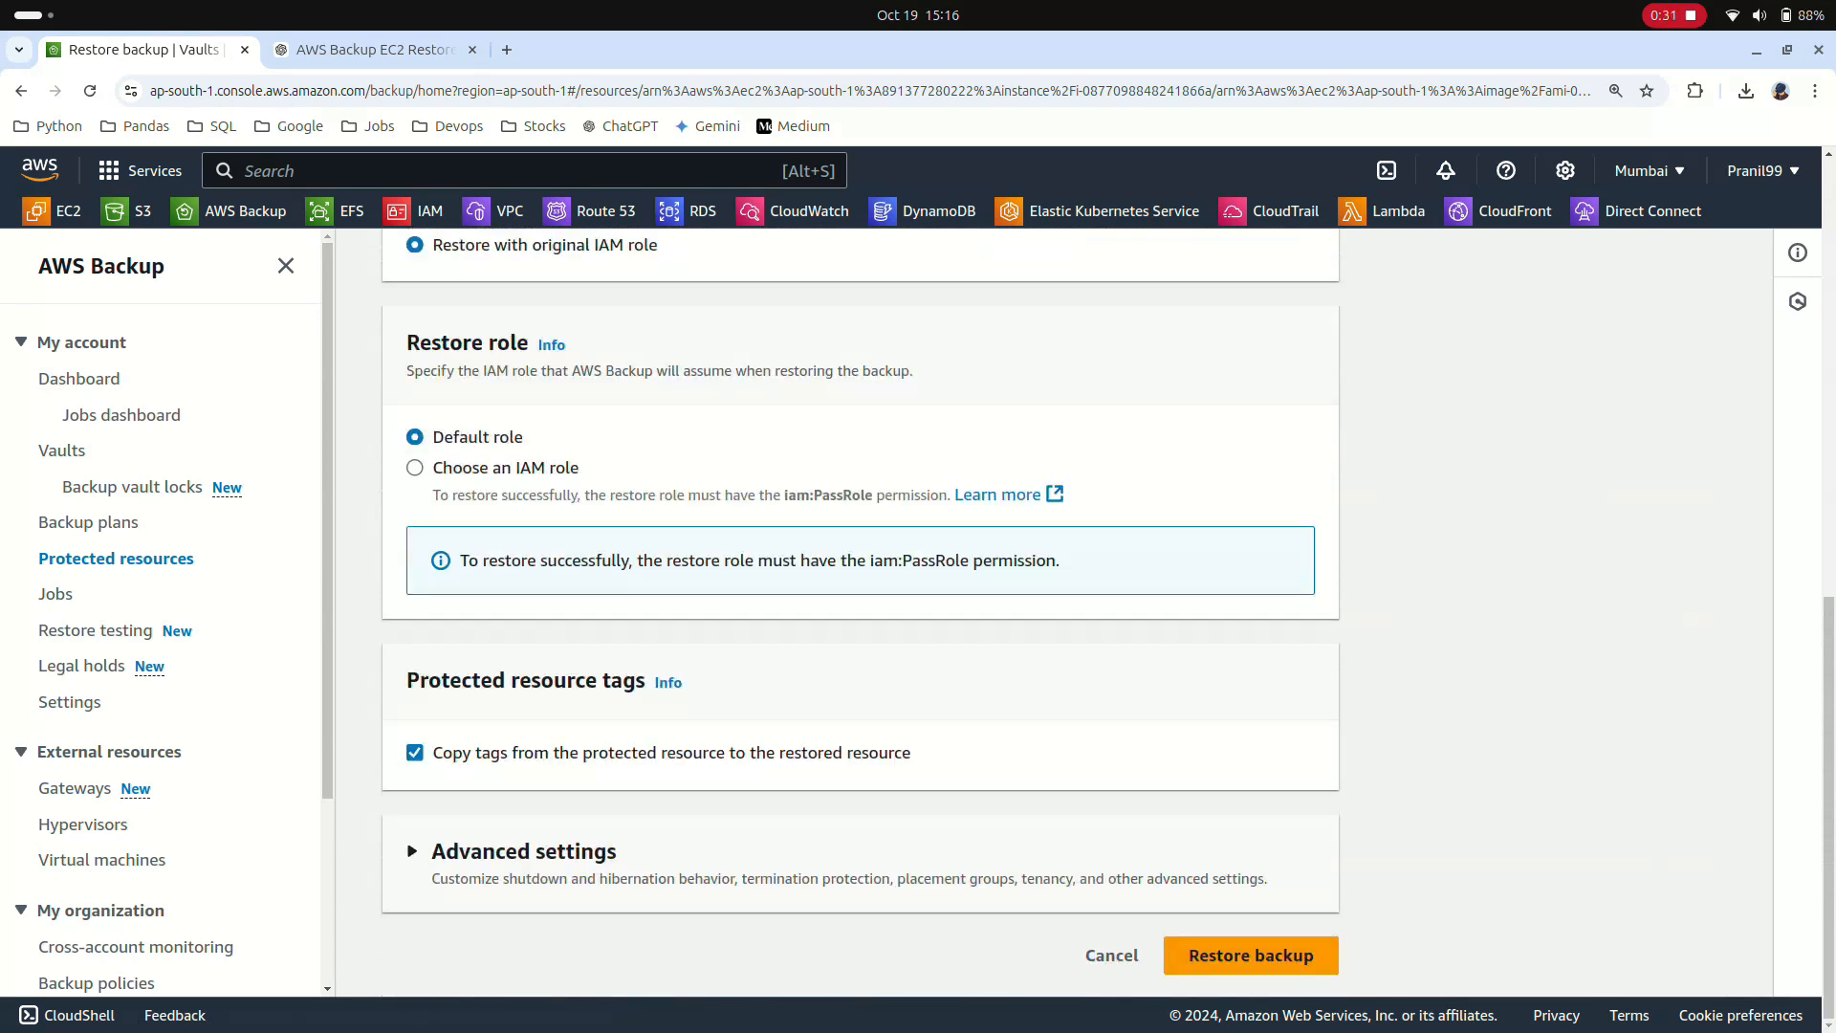
left_click(1251, 956)
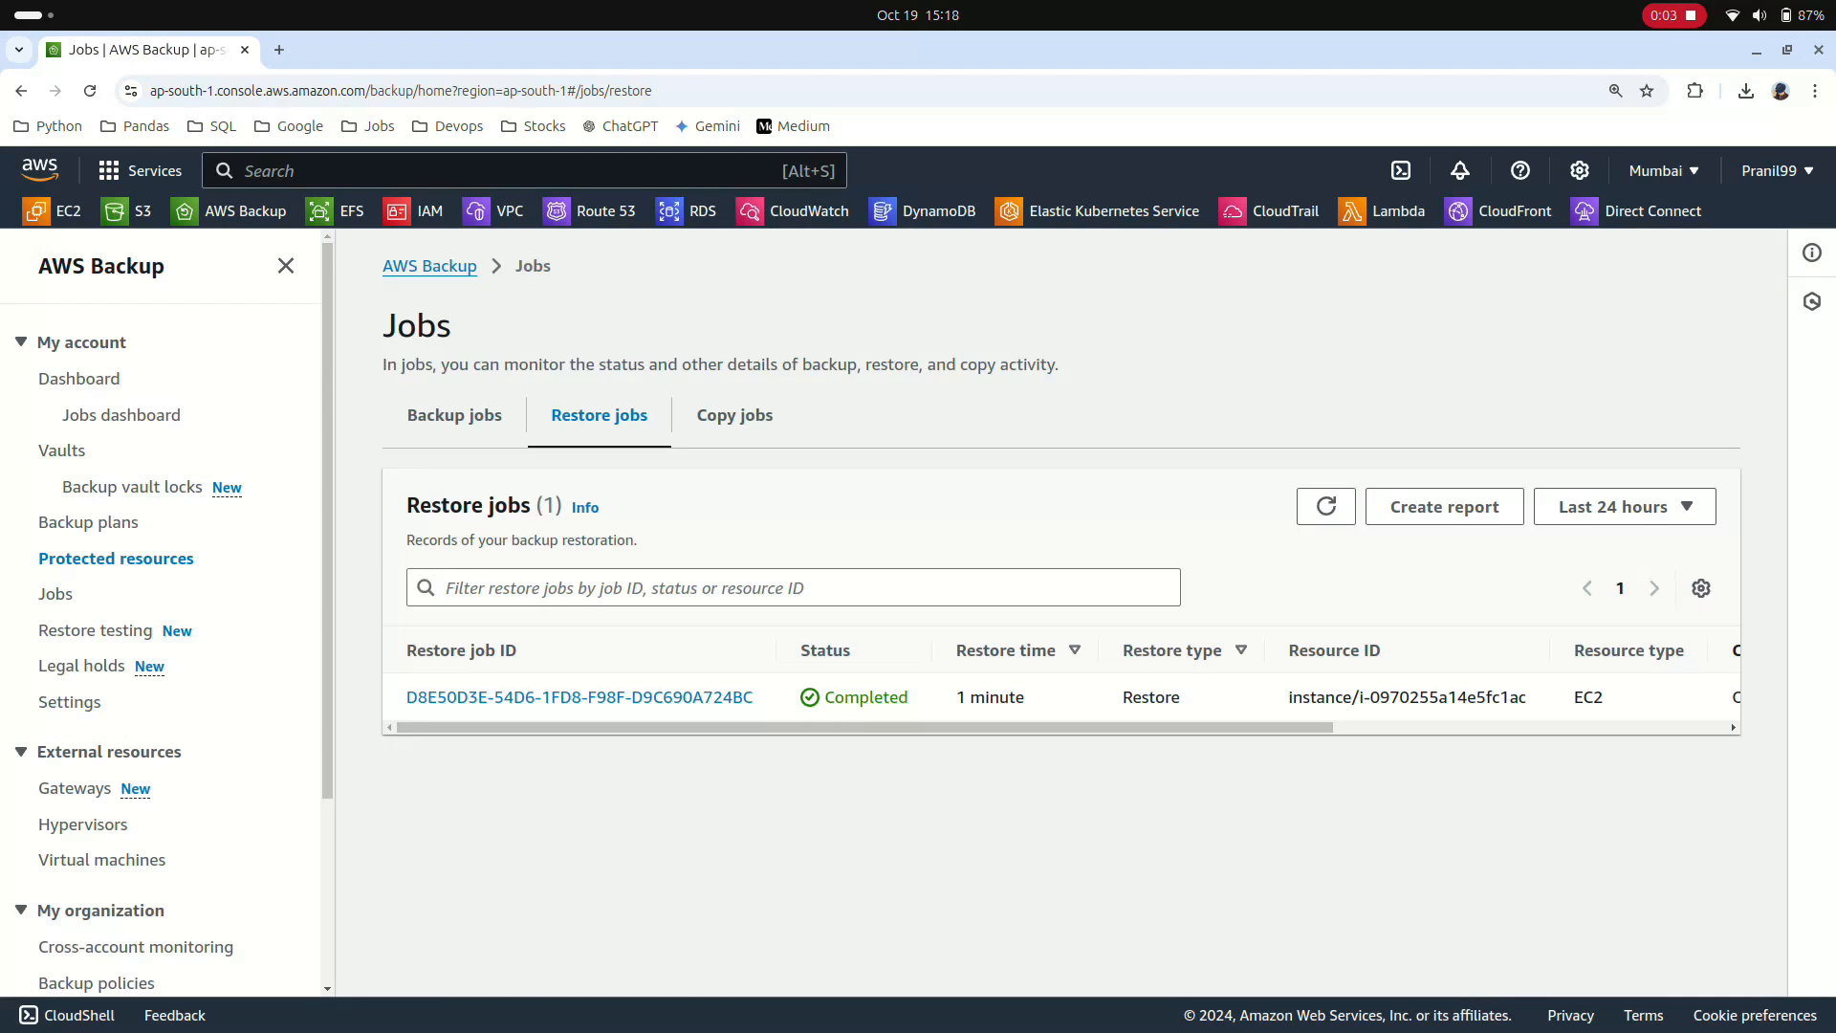
Check the running EC2 instances for the restored backupinstance, and remove the running-state filter to list all instances.
left_click(54, 211)
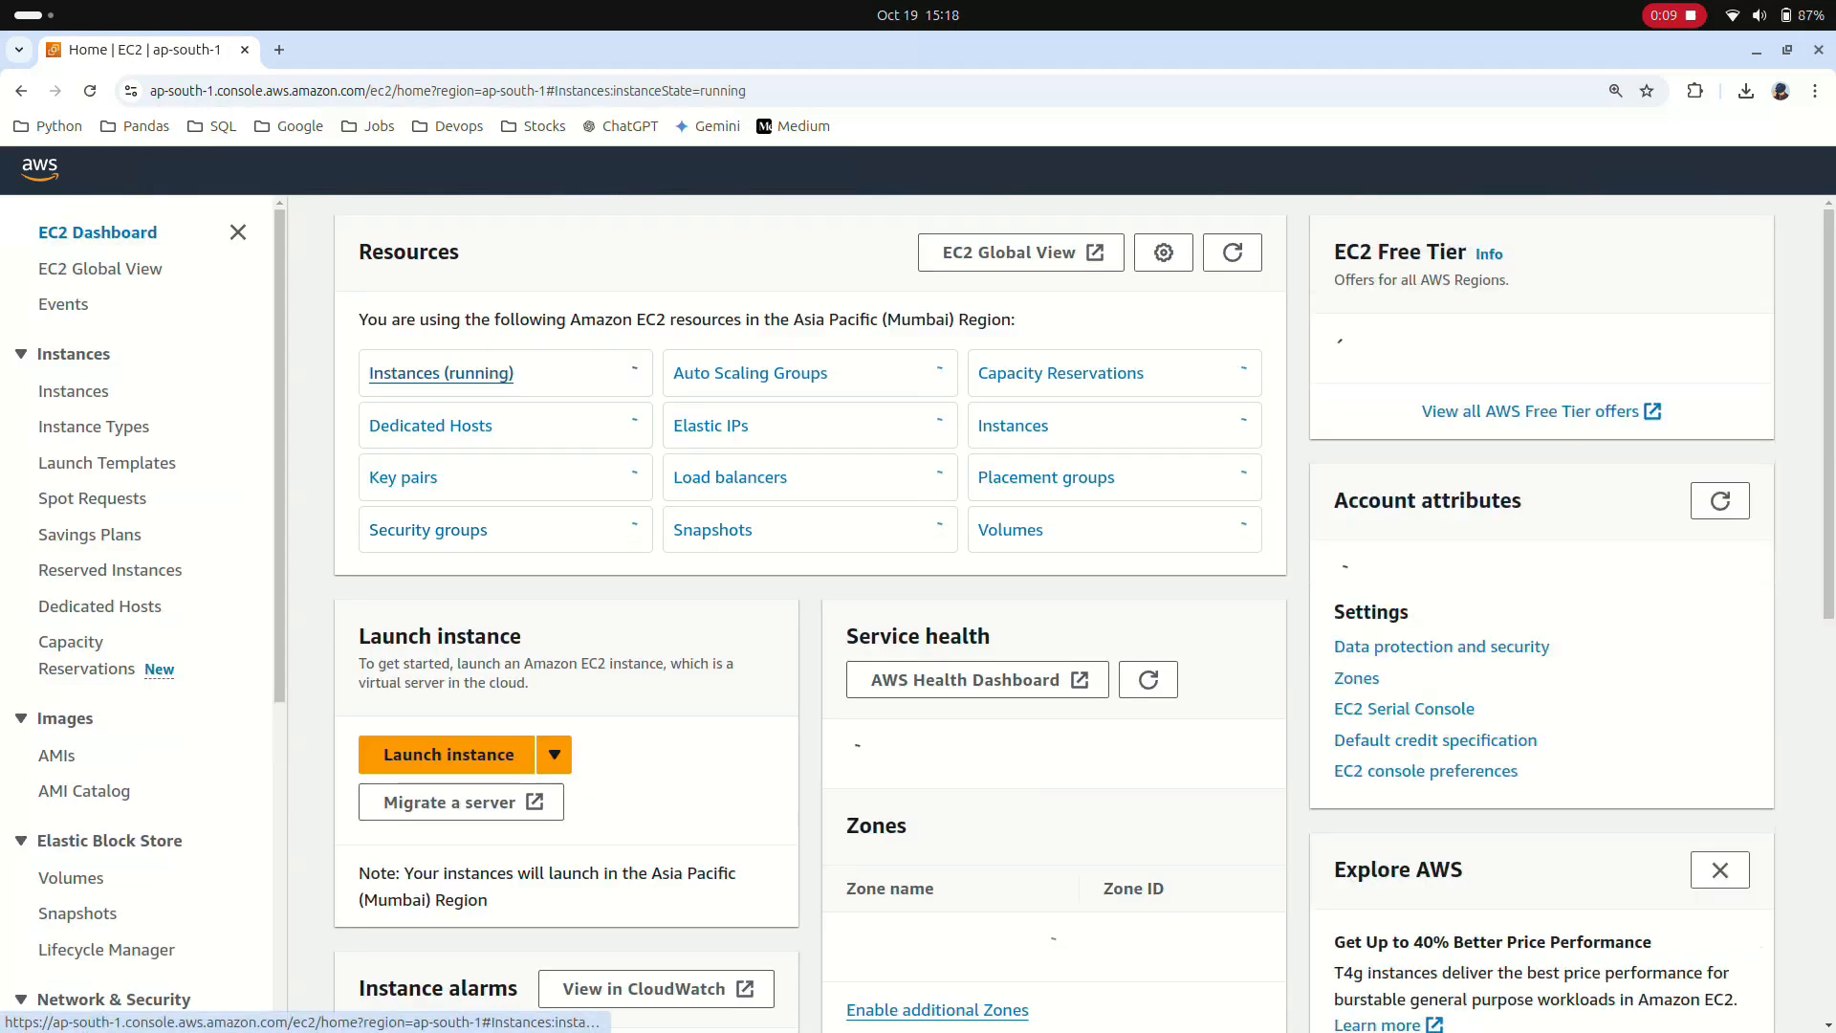
left_click(441, 373)
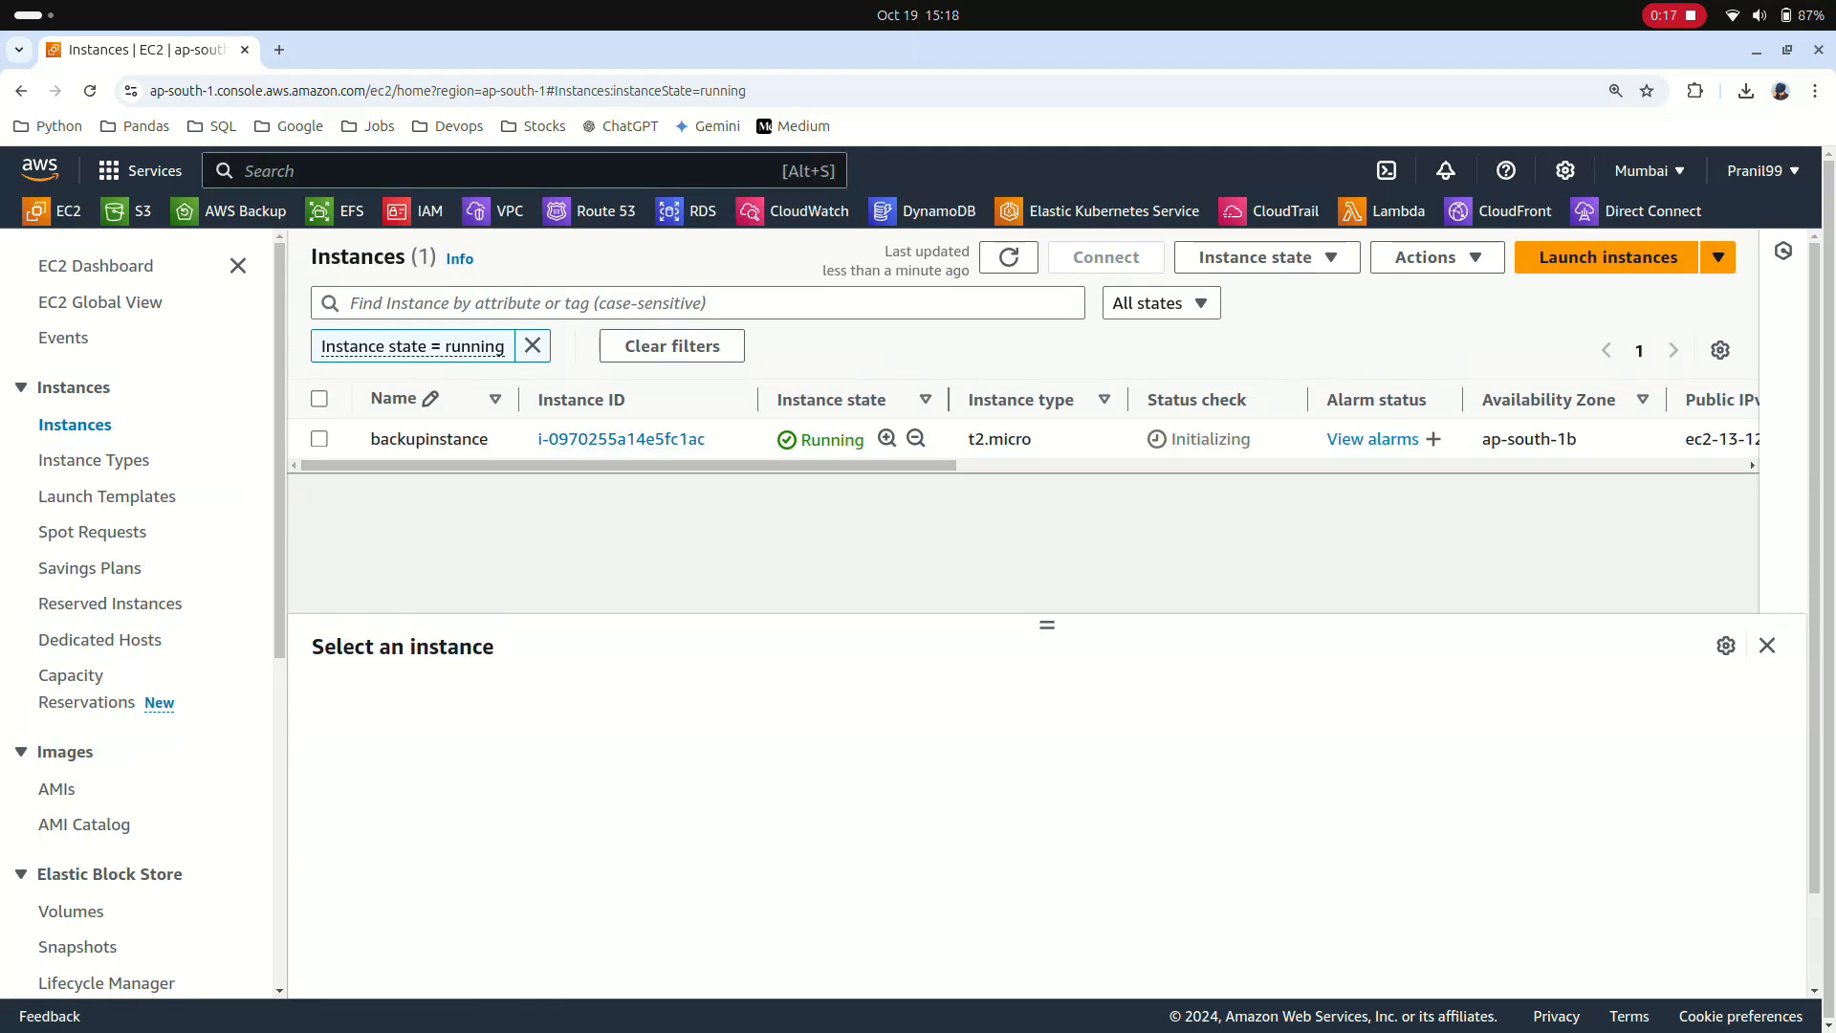
left_click(532, 346)
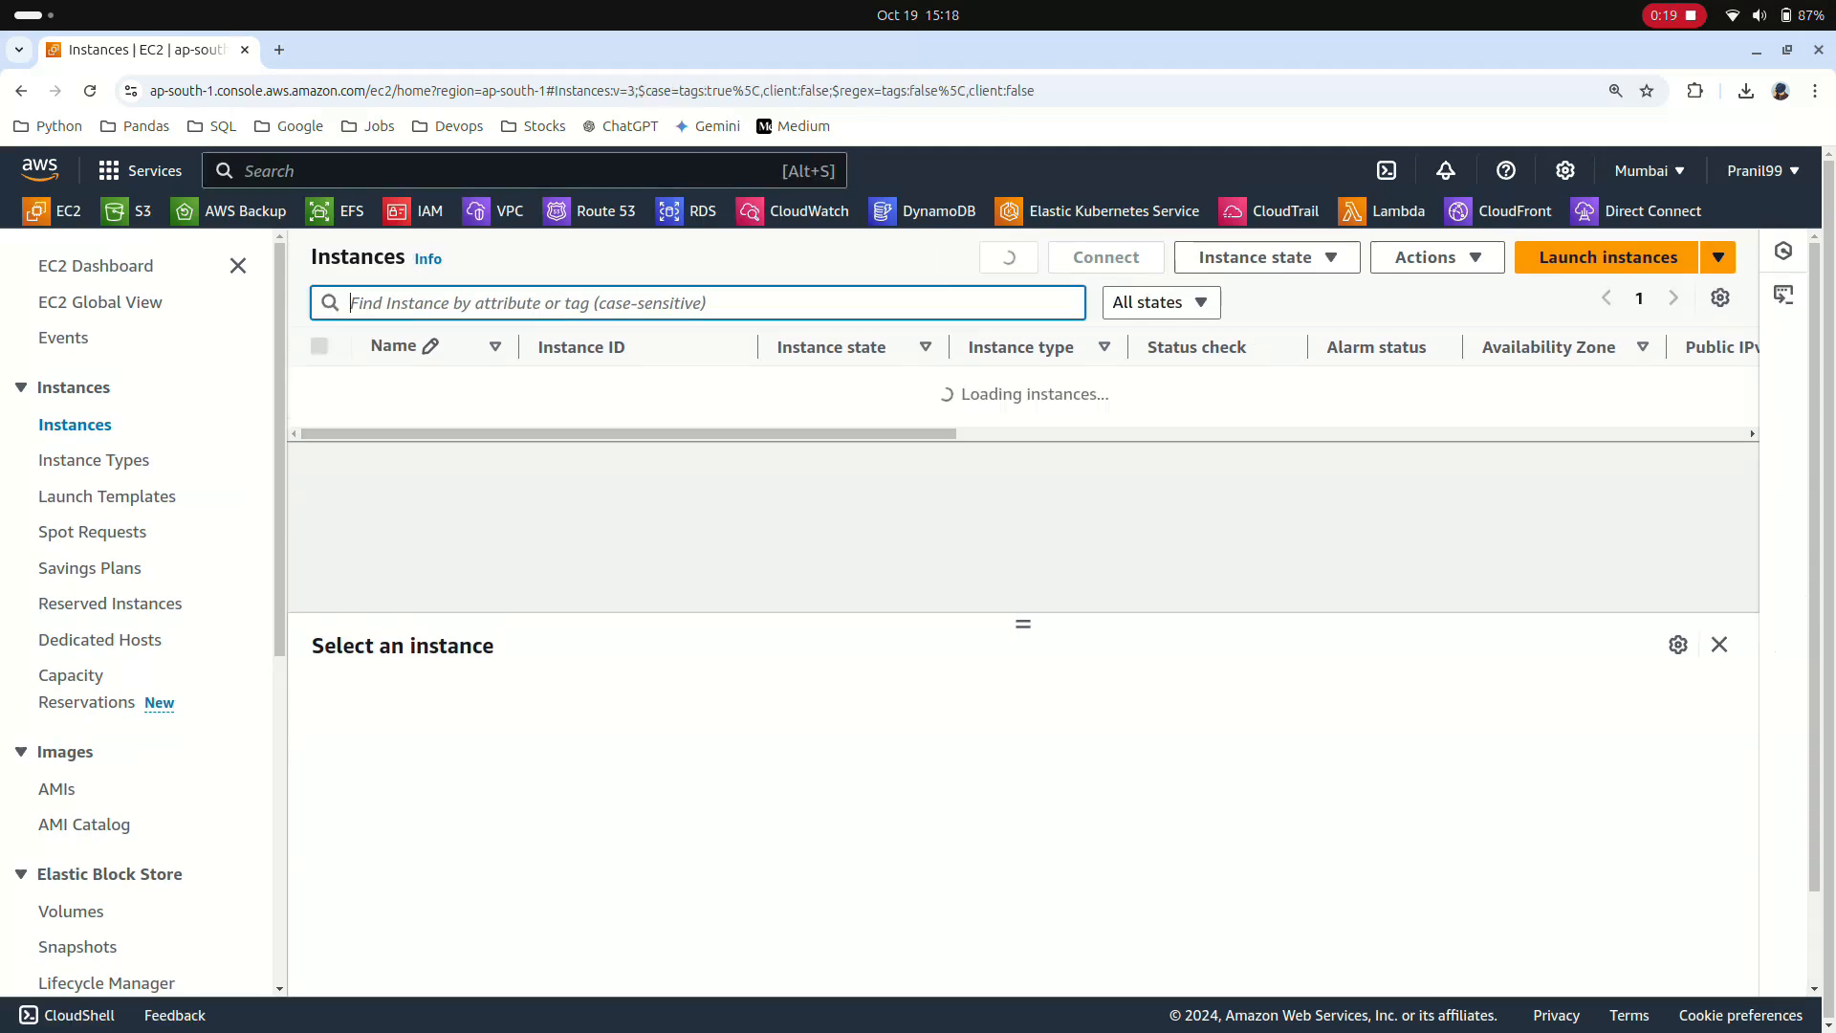